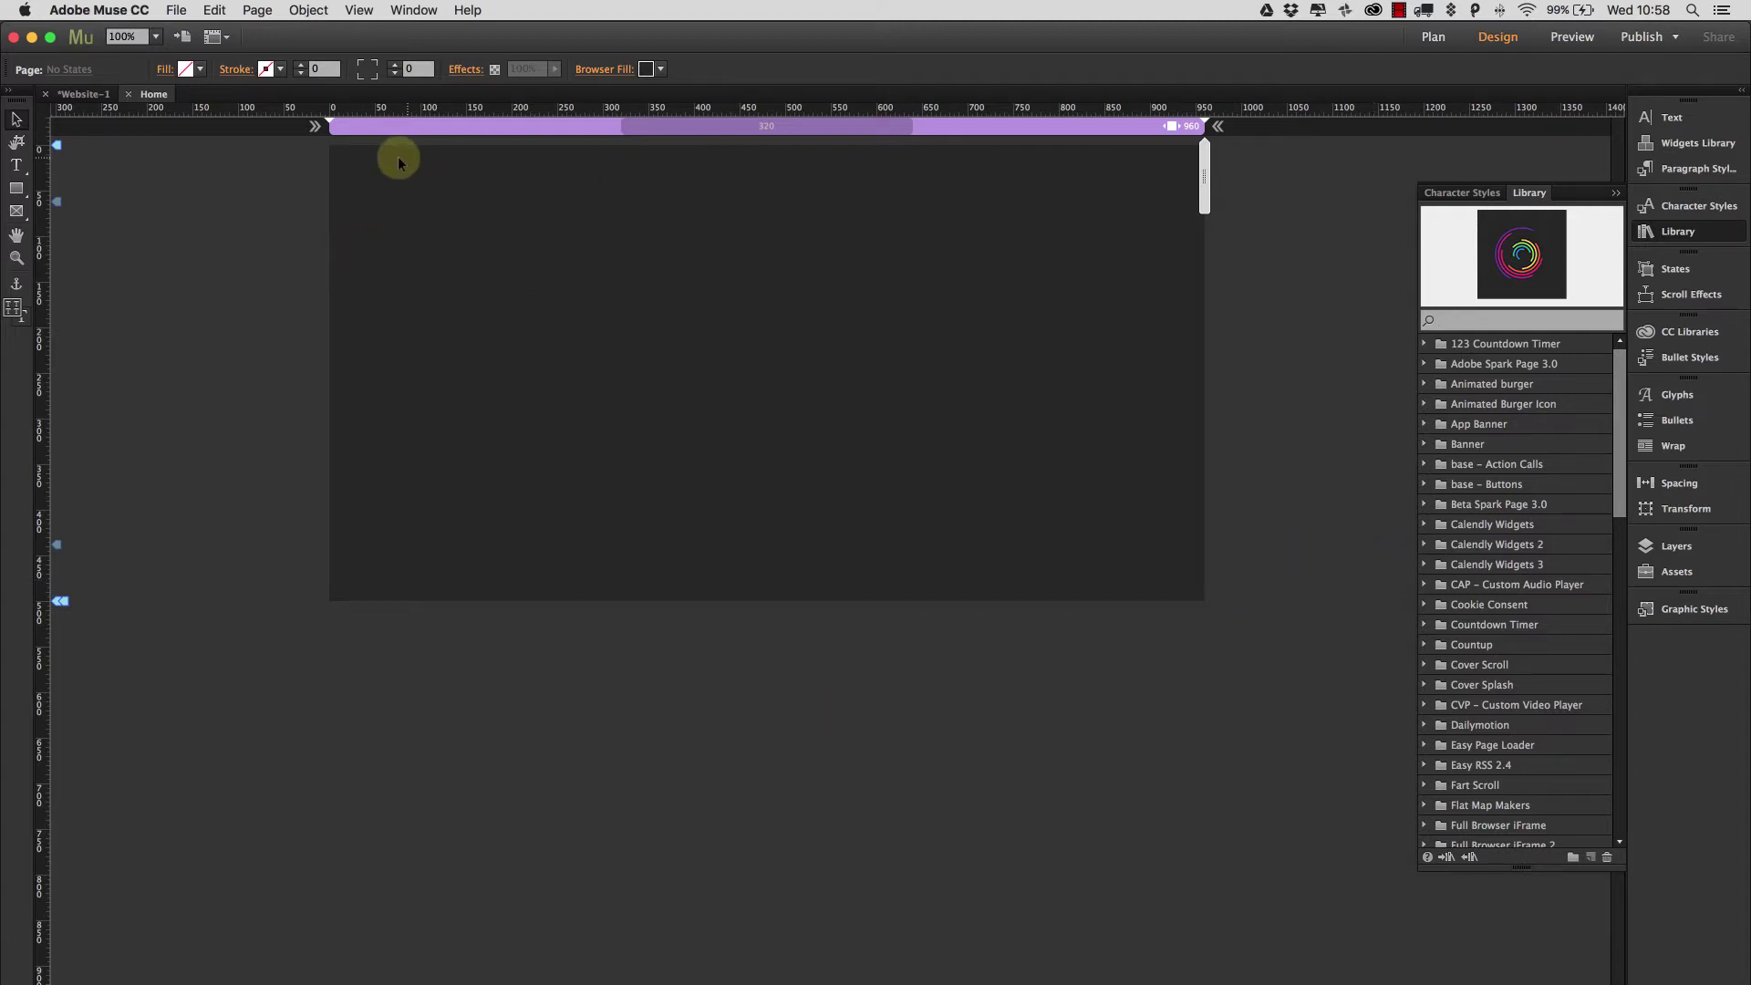
Search the widget library for 'gif' and place the Sample GIF in the page centre.
scroll(698, 260, "left", 2)
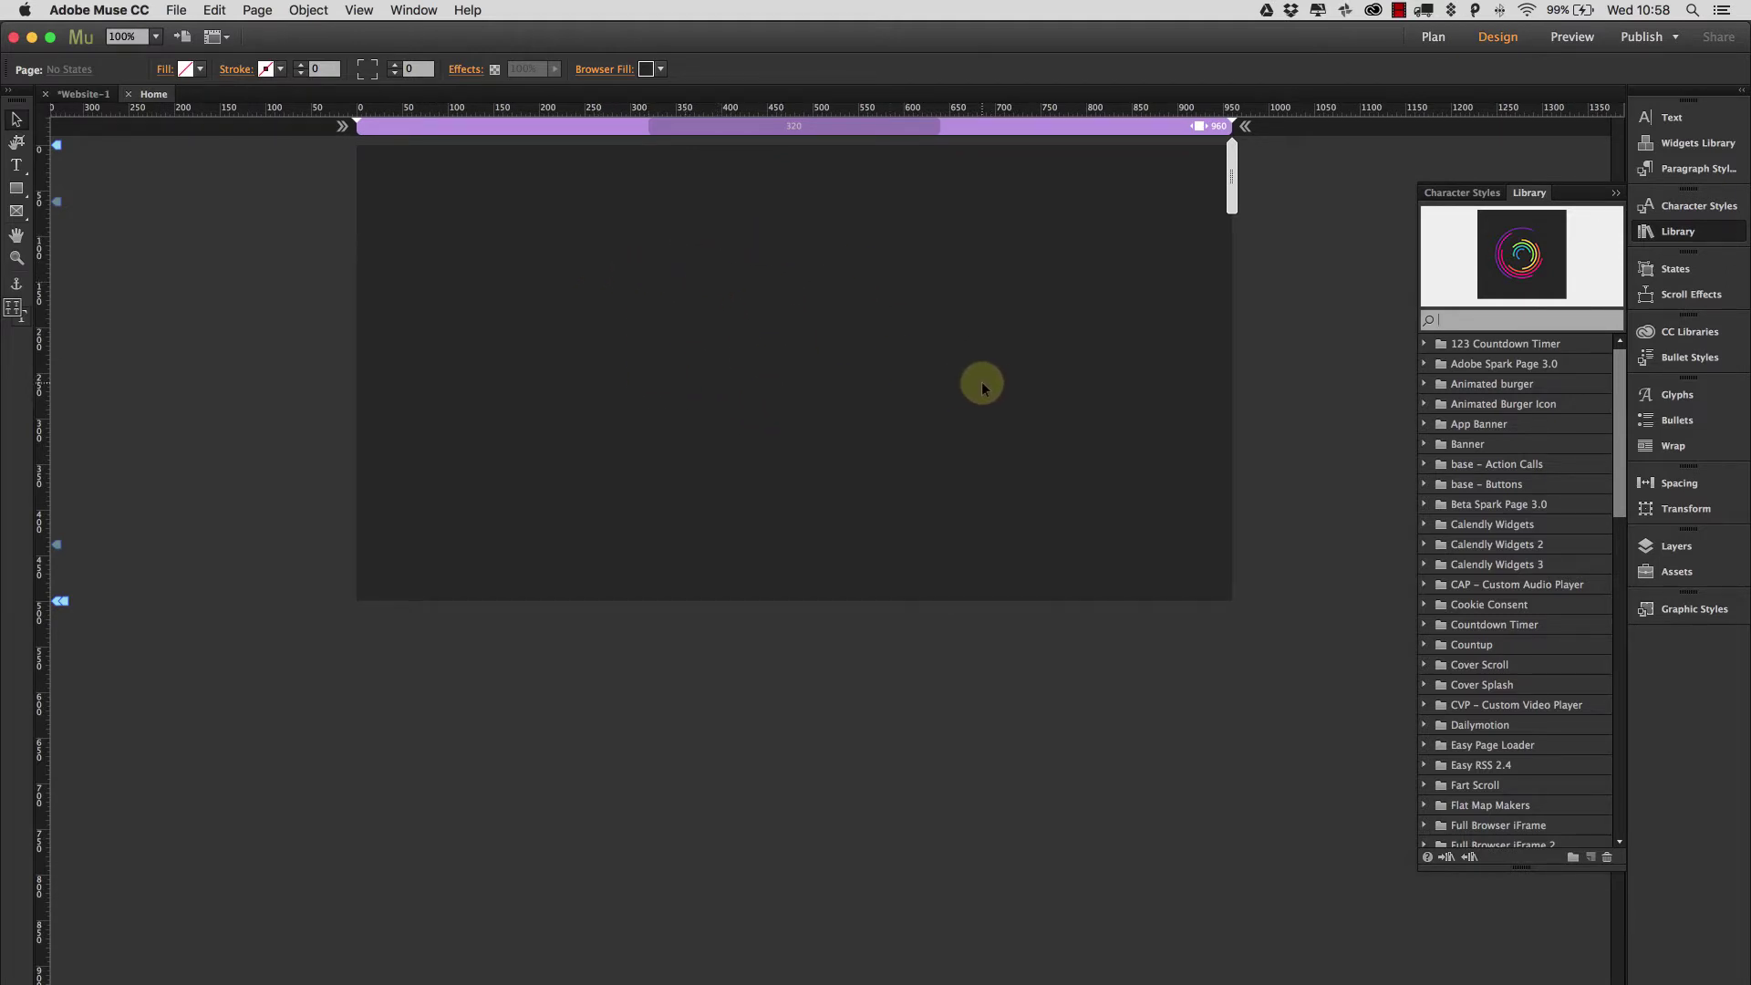
left_click(1437, 320)
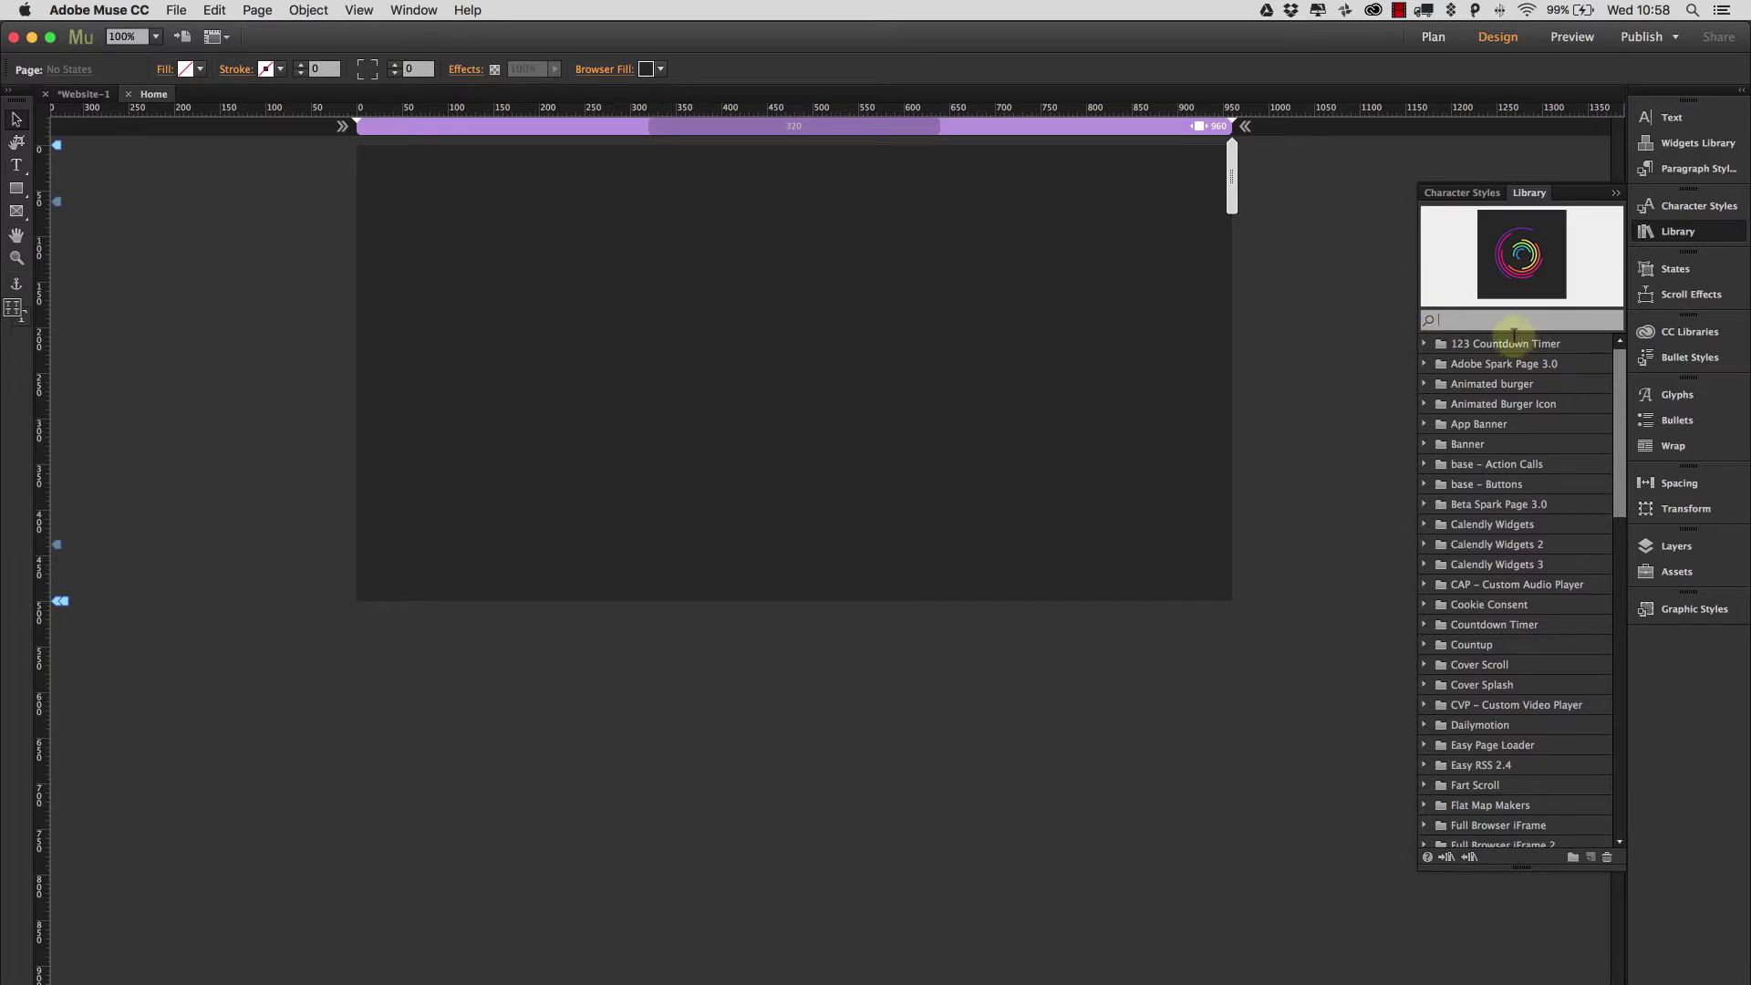
type("gif")
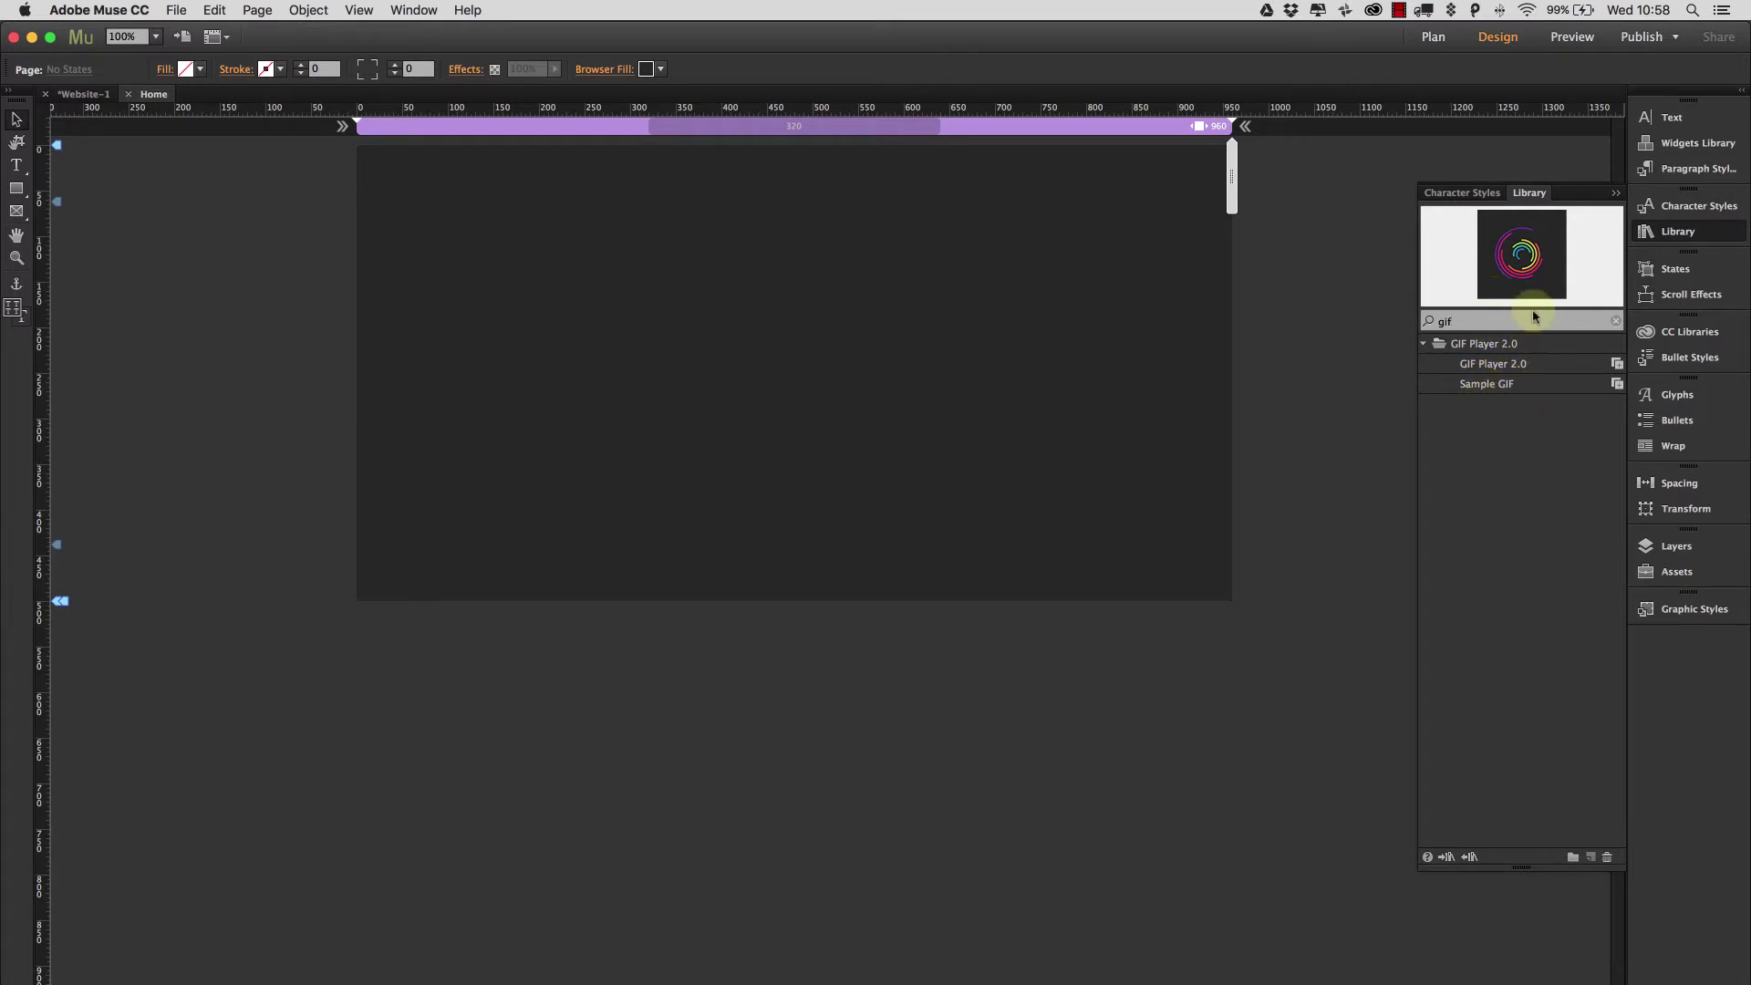
left_click(1493, 387)
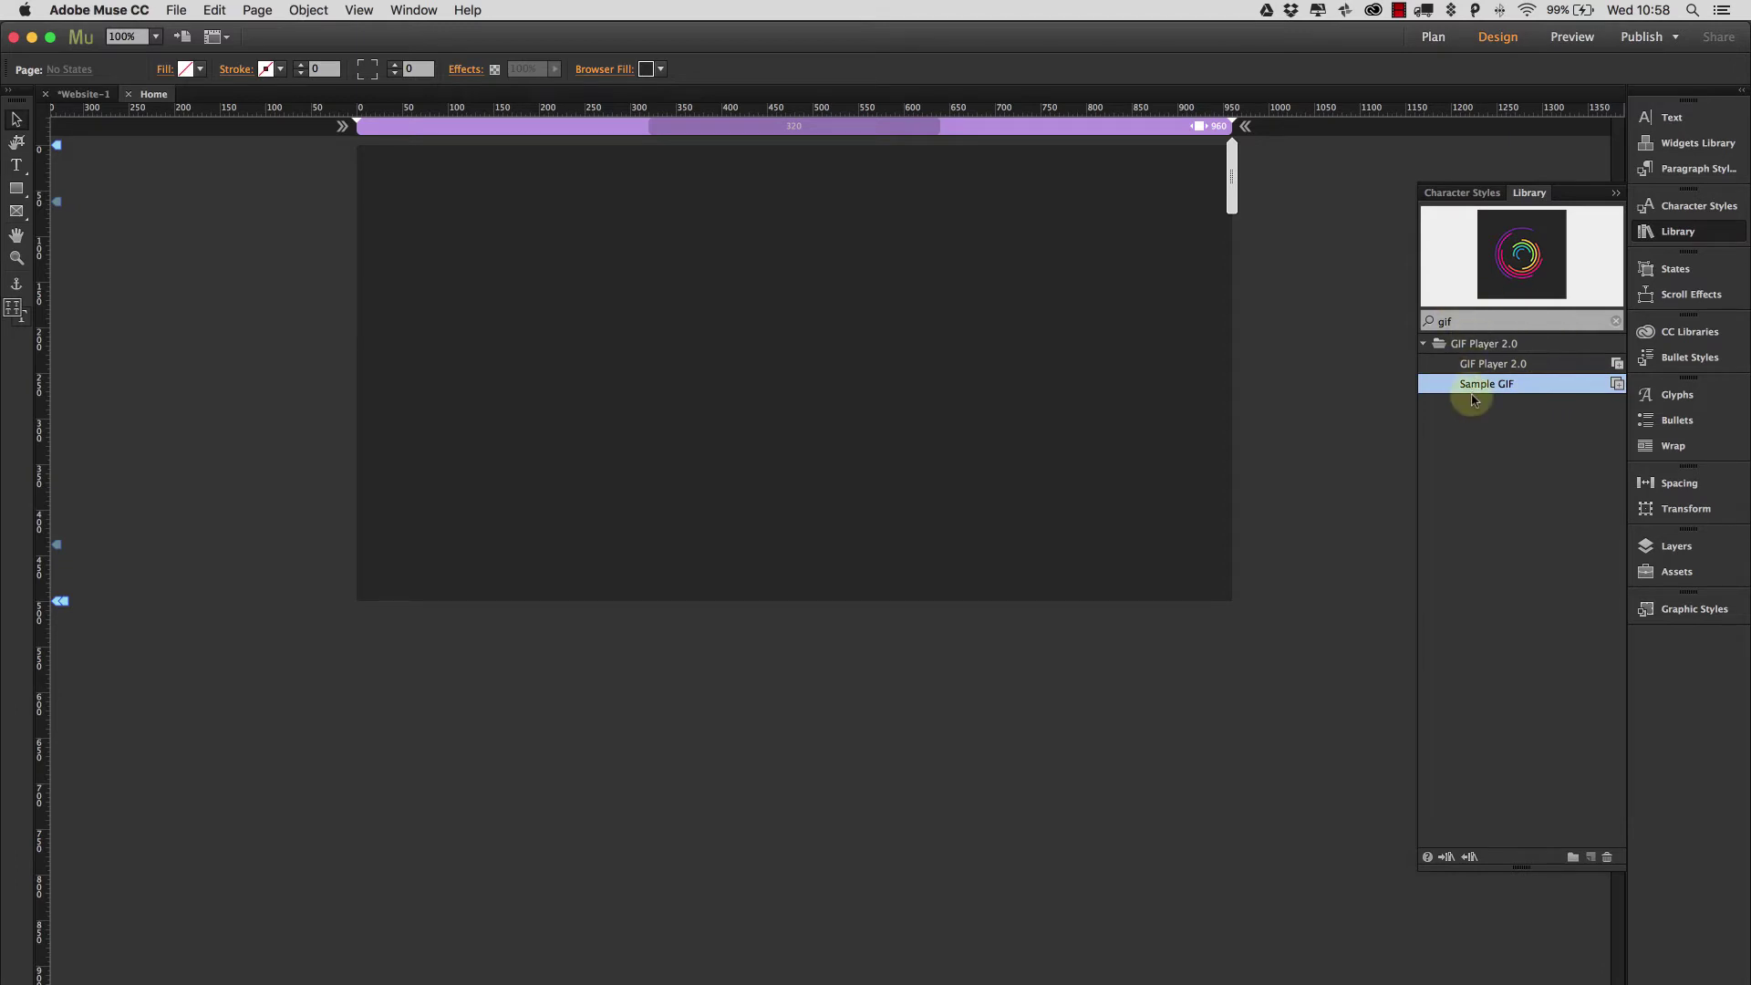
left_click_drag(1534, 264, 770, 305)
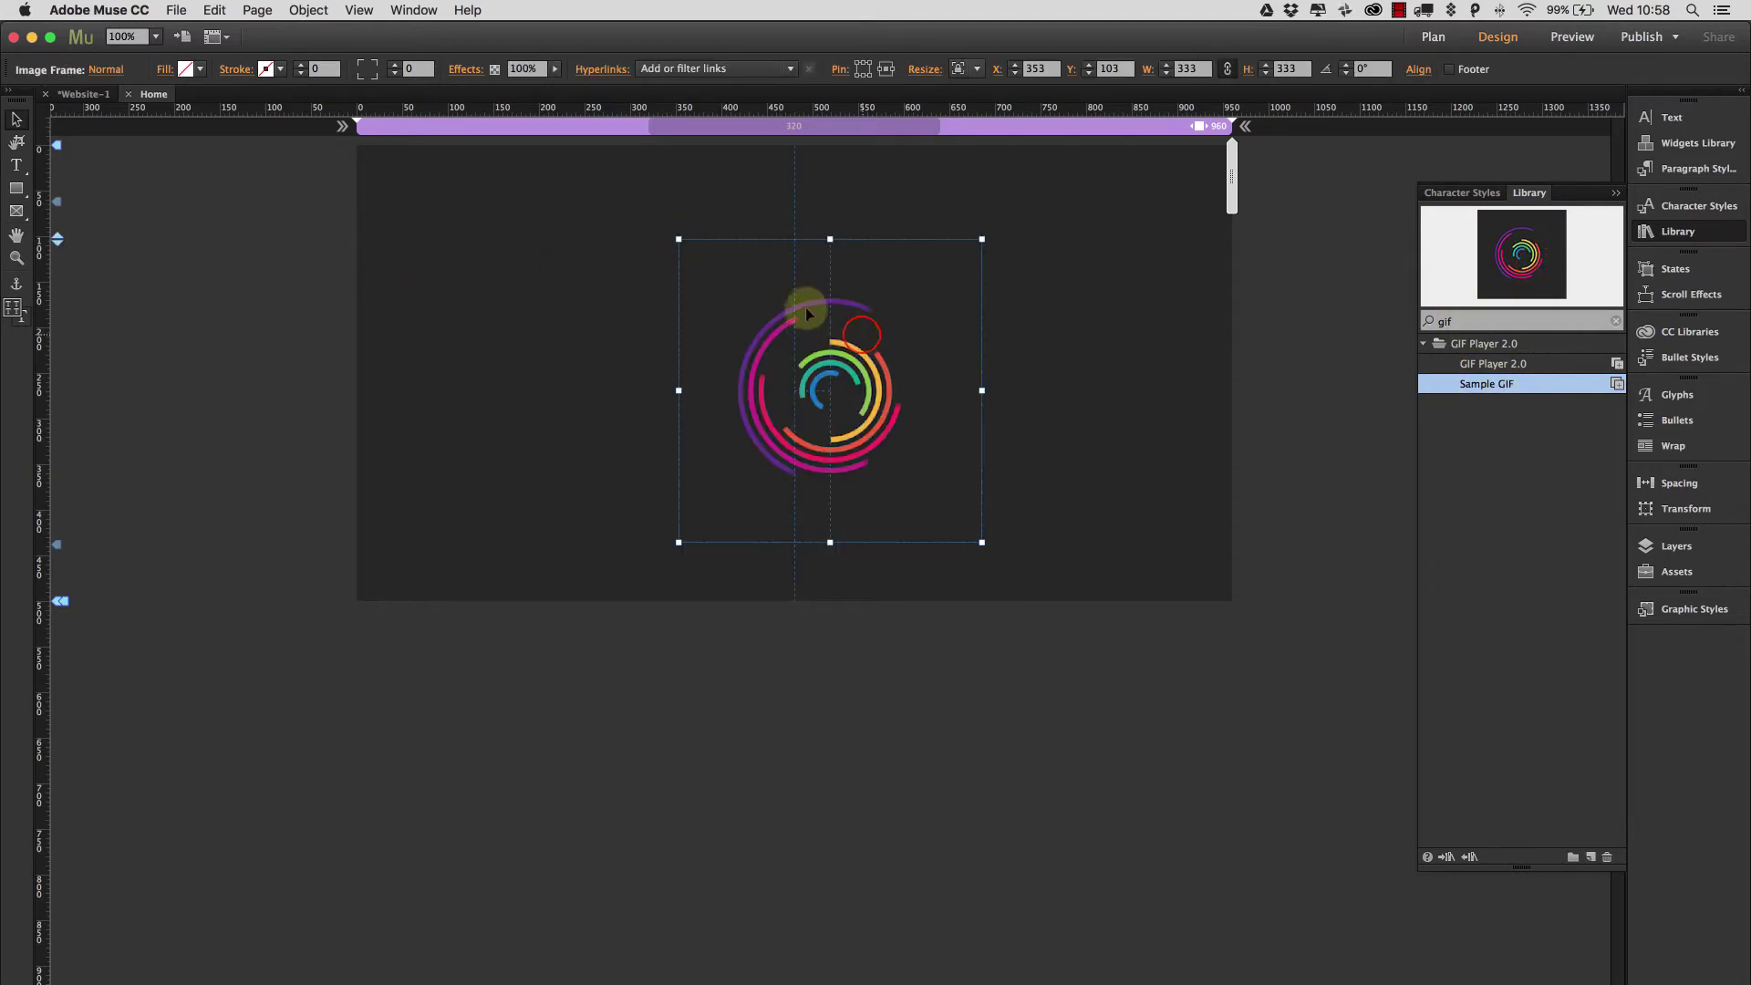
left_click(1033, 295)
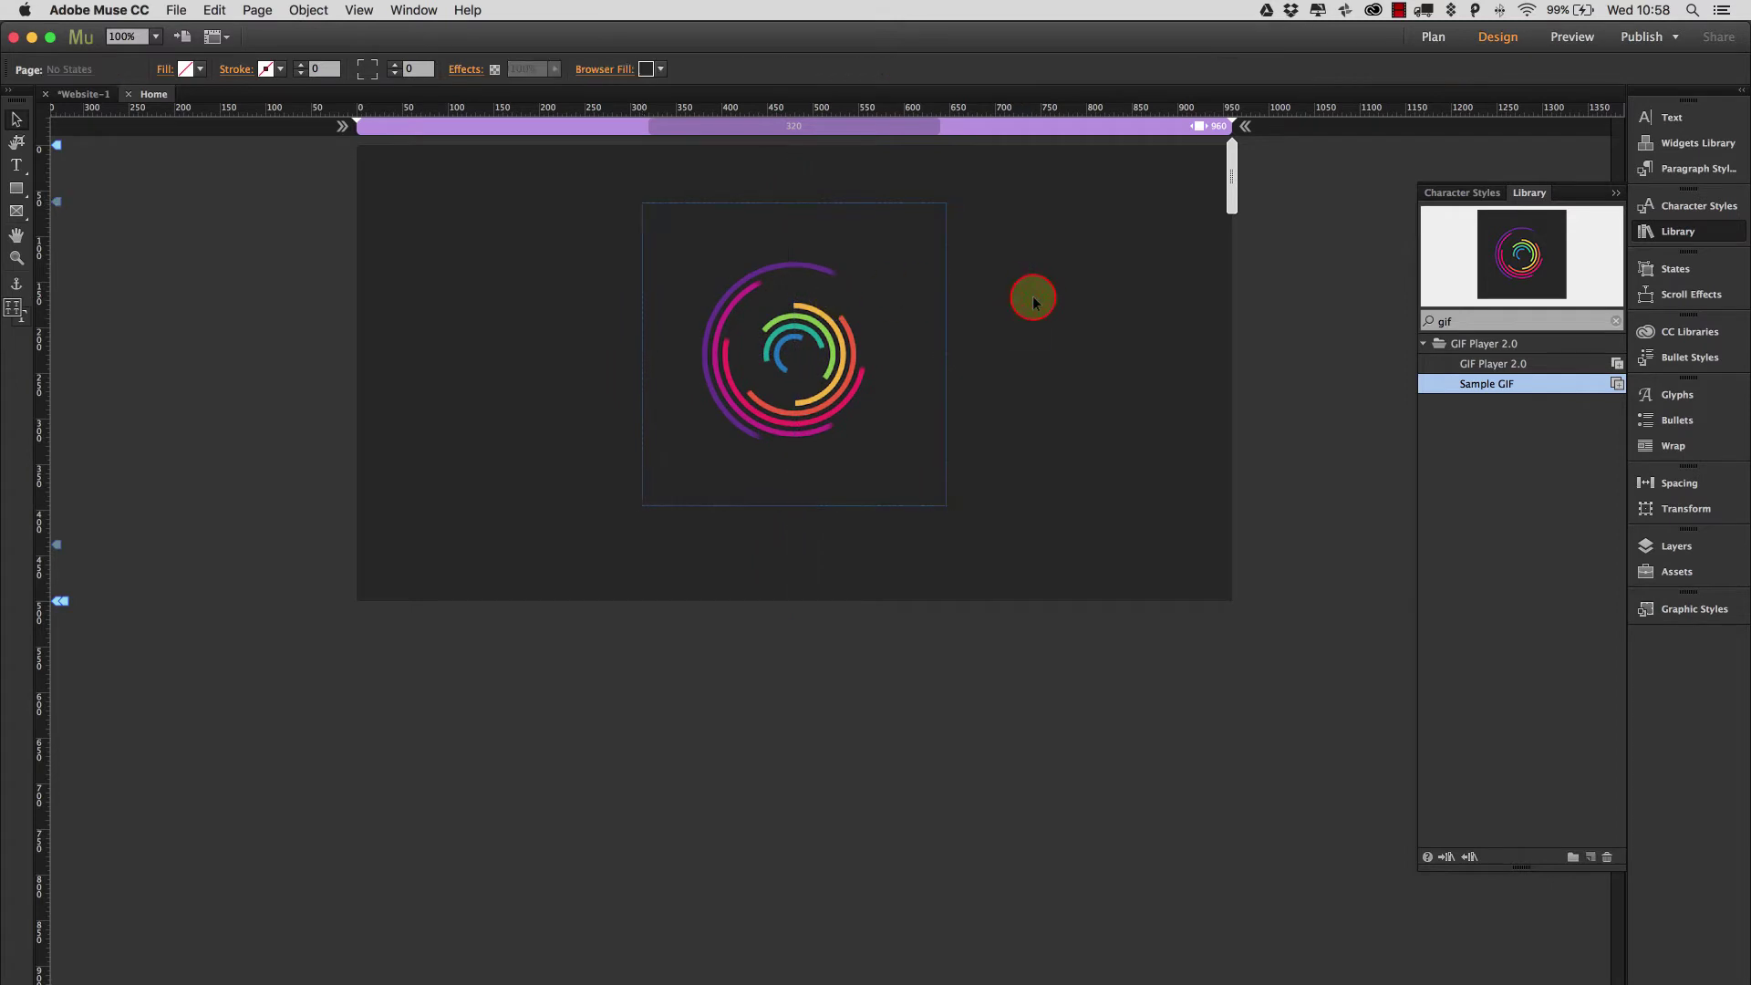
Preview the page in Chrome in an enlarged window to see the spiral GIF on the dark background.
key("super+alt+e")
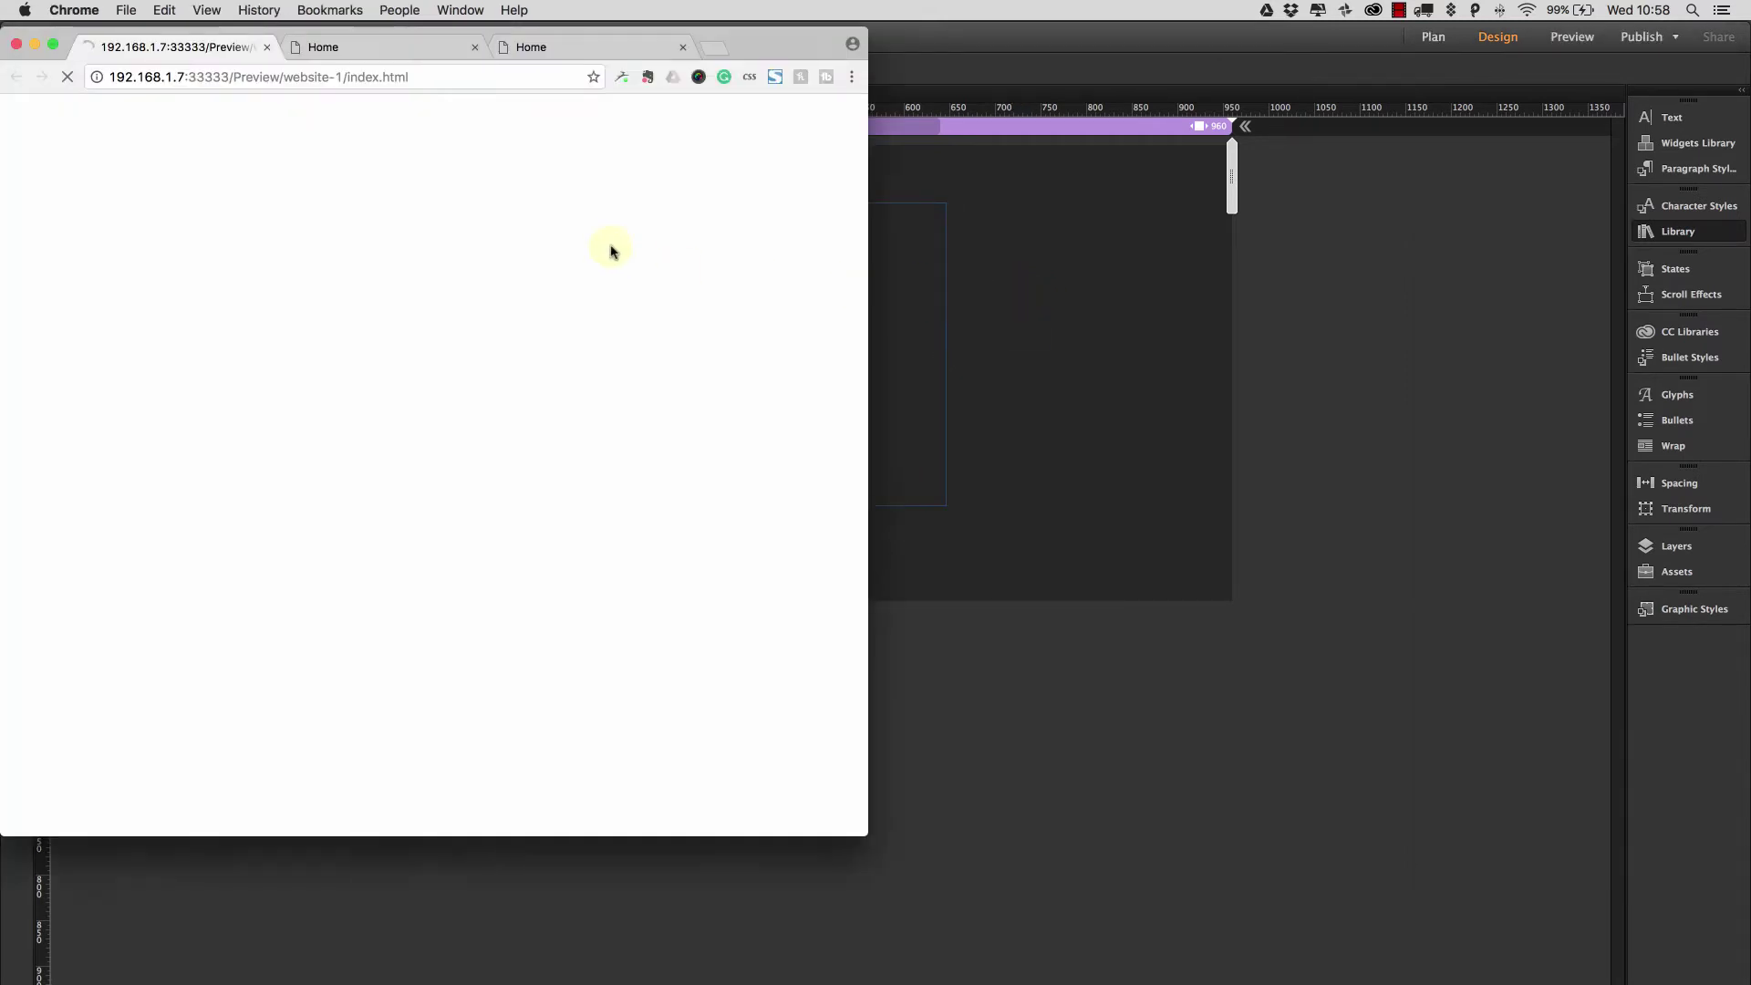
left_click(475, 46)
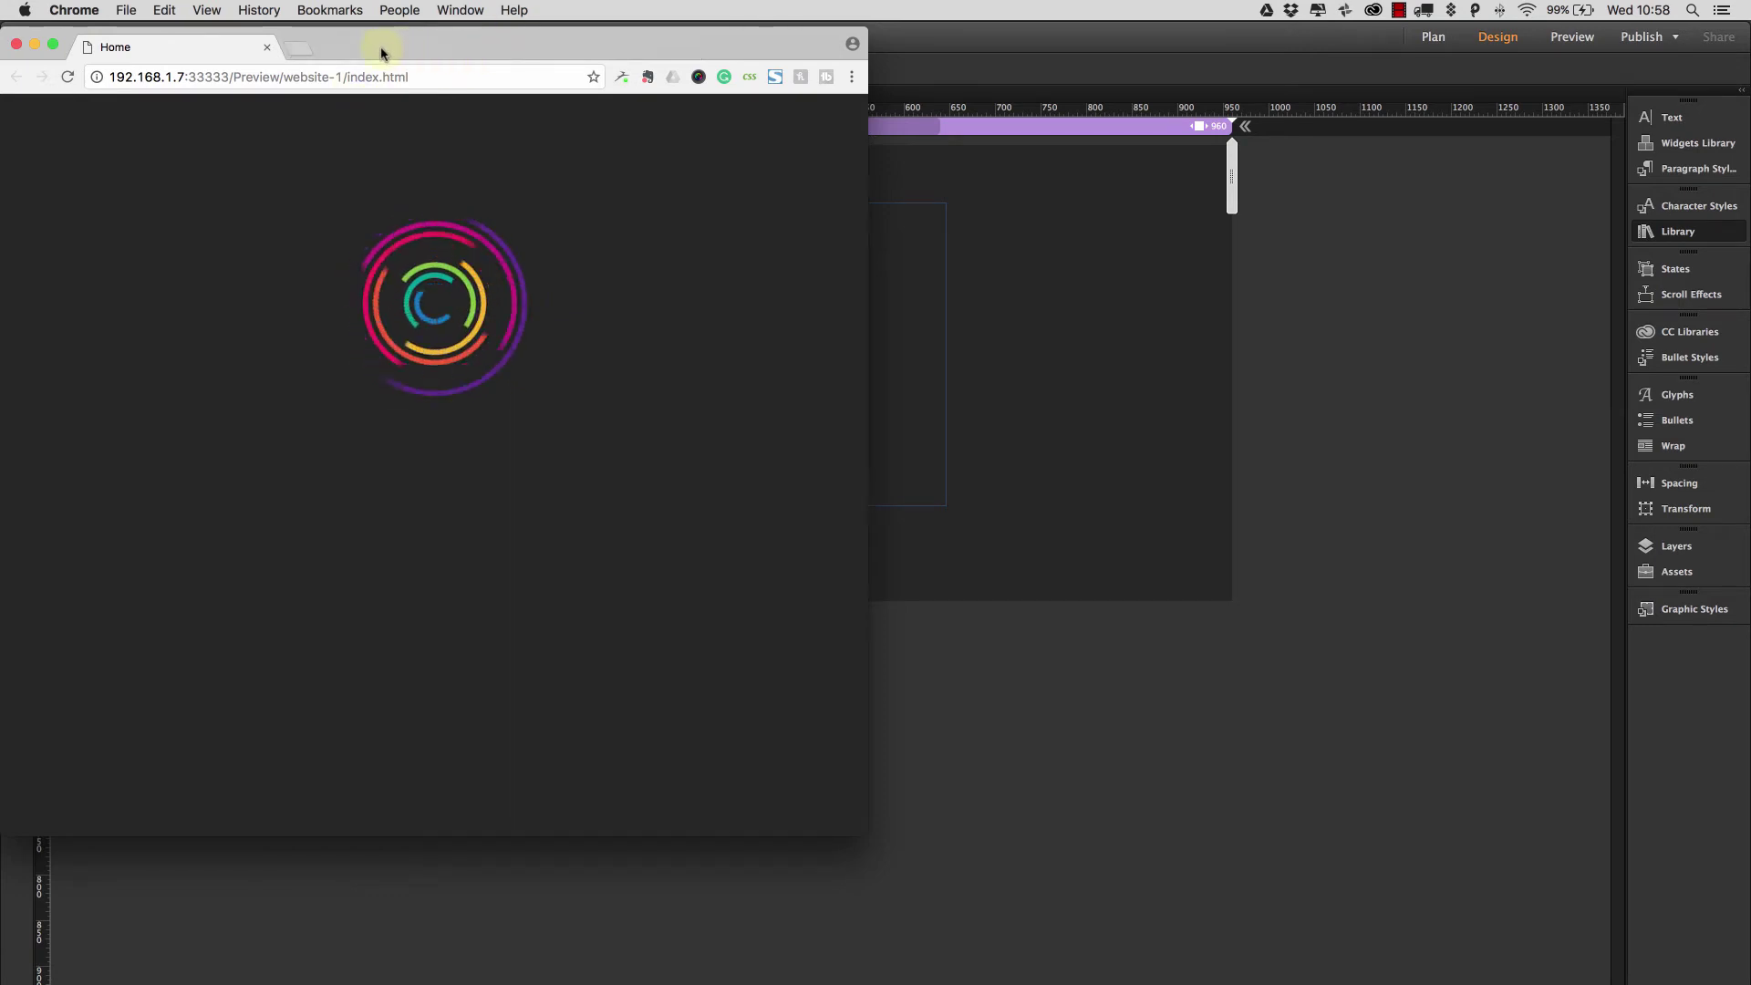
left_click_drag(868, 834, 946, 856)
Set the spiral GIF frame's resize behaviour to Responsive Width and Height.
left_click(1255, 430)
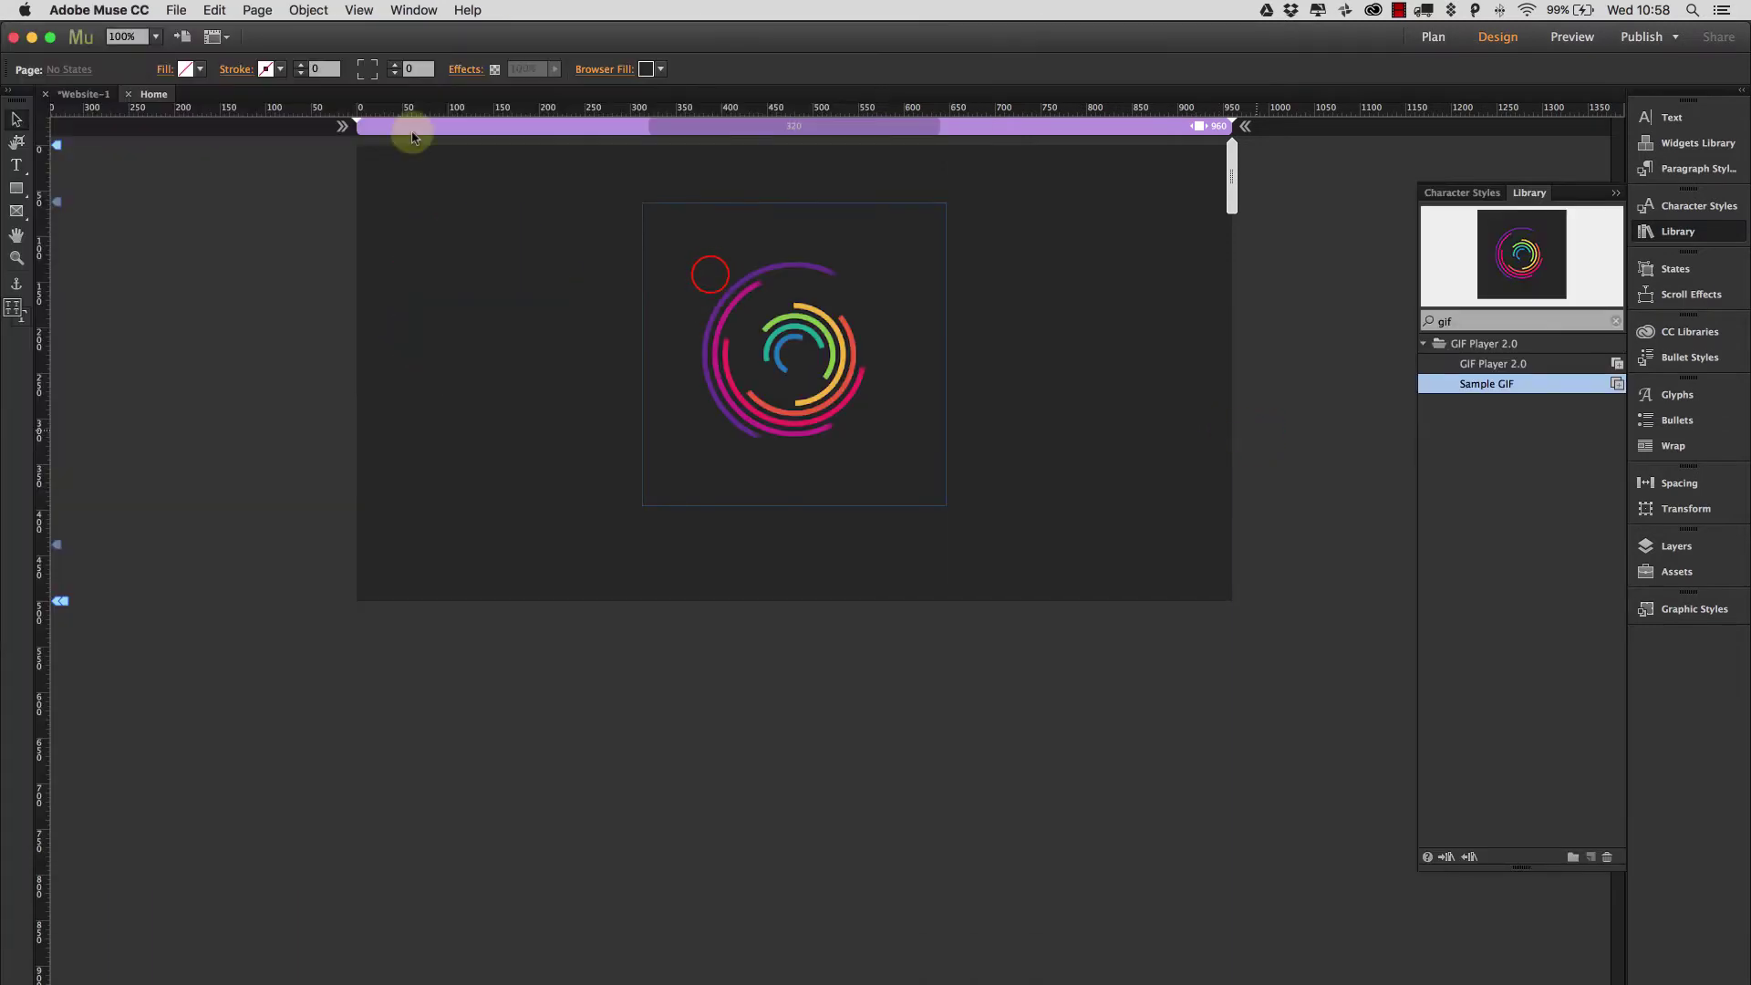
left_click(693, 276)
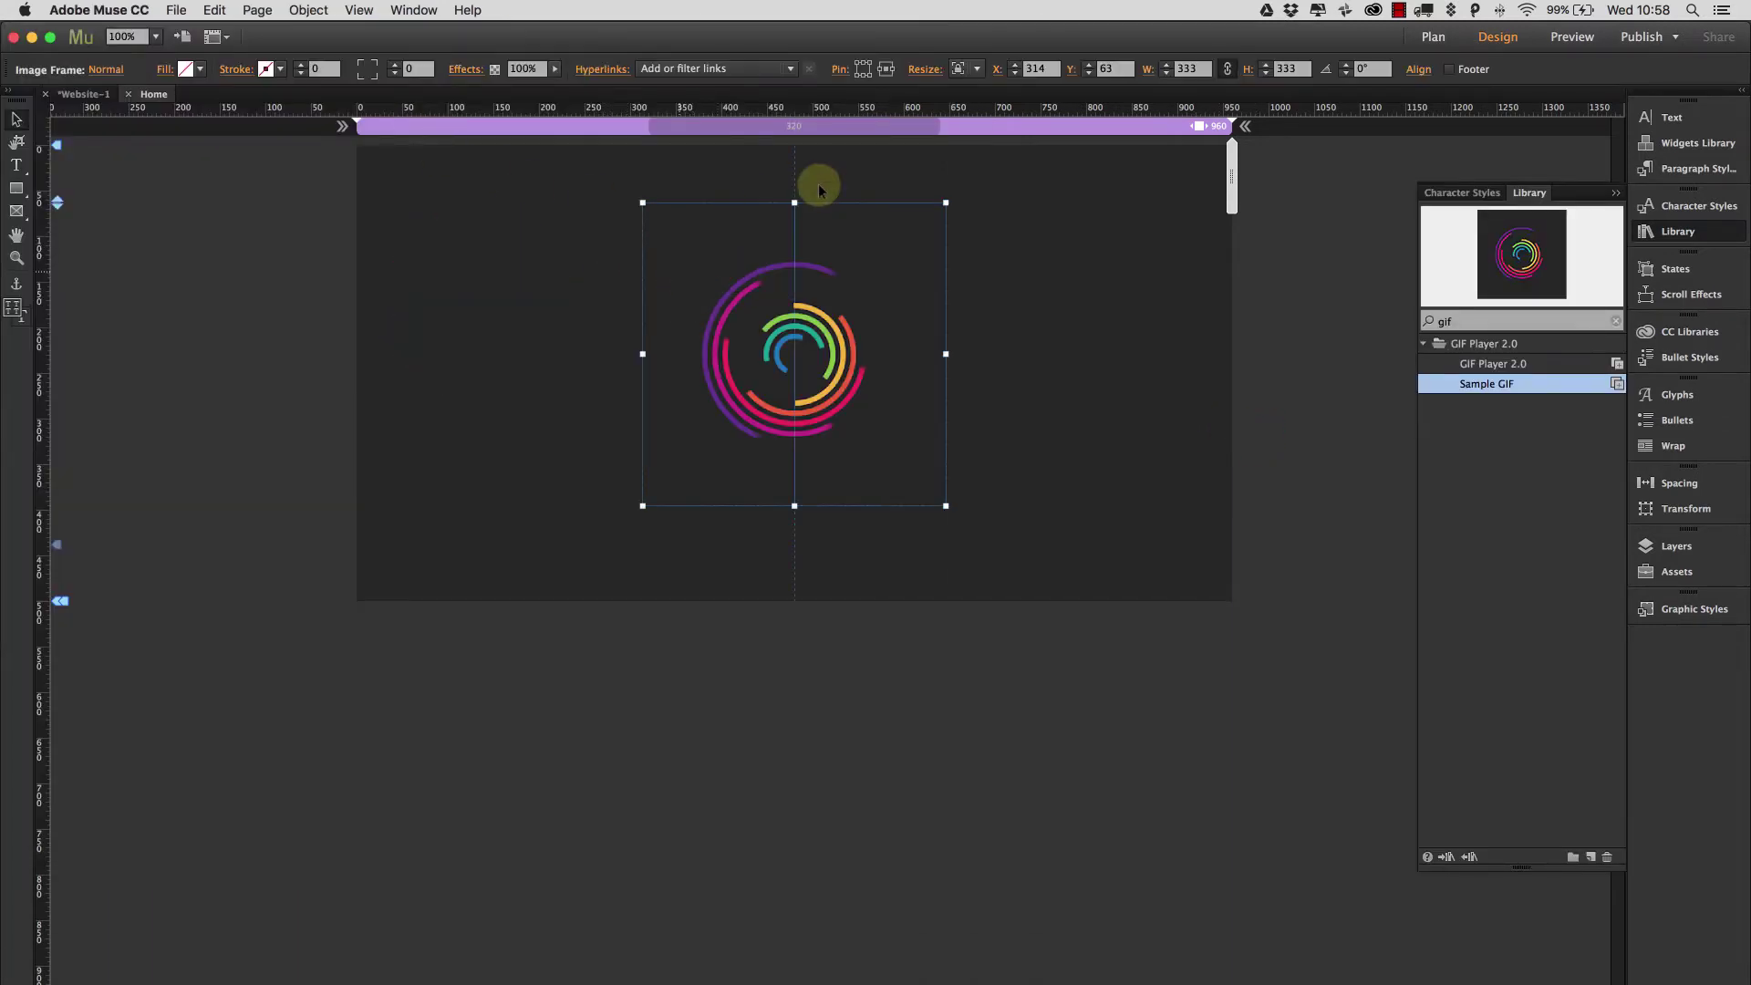
left_click(978, 70)
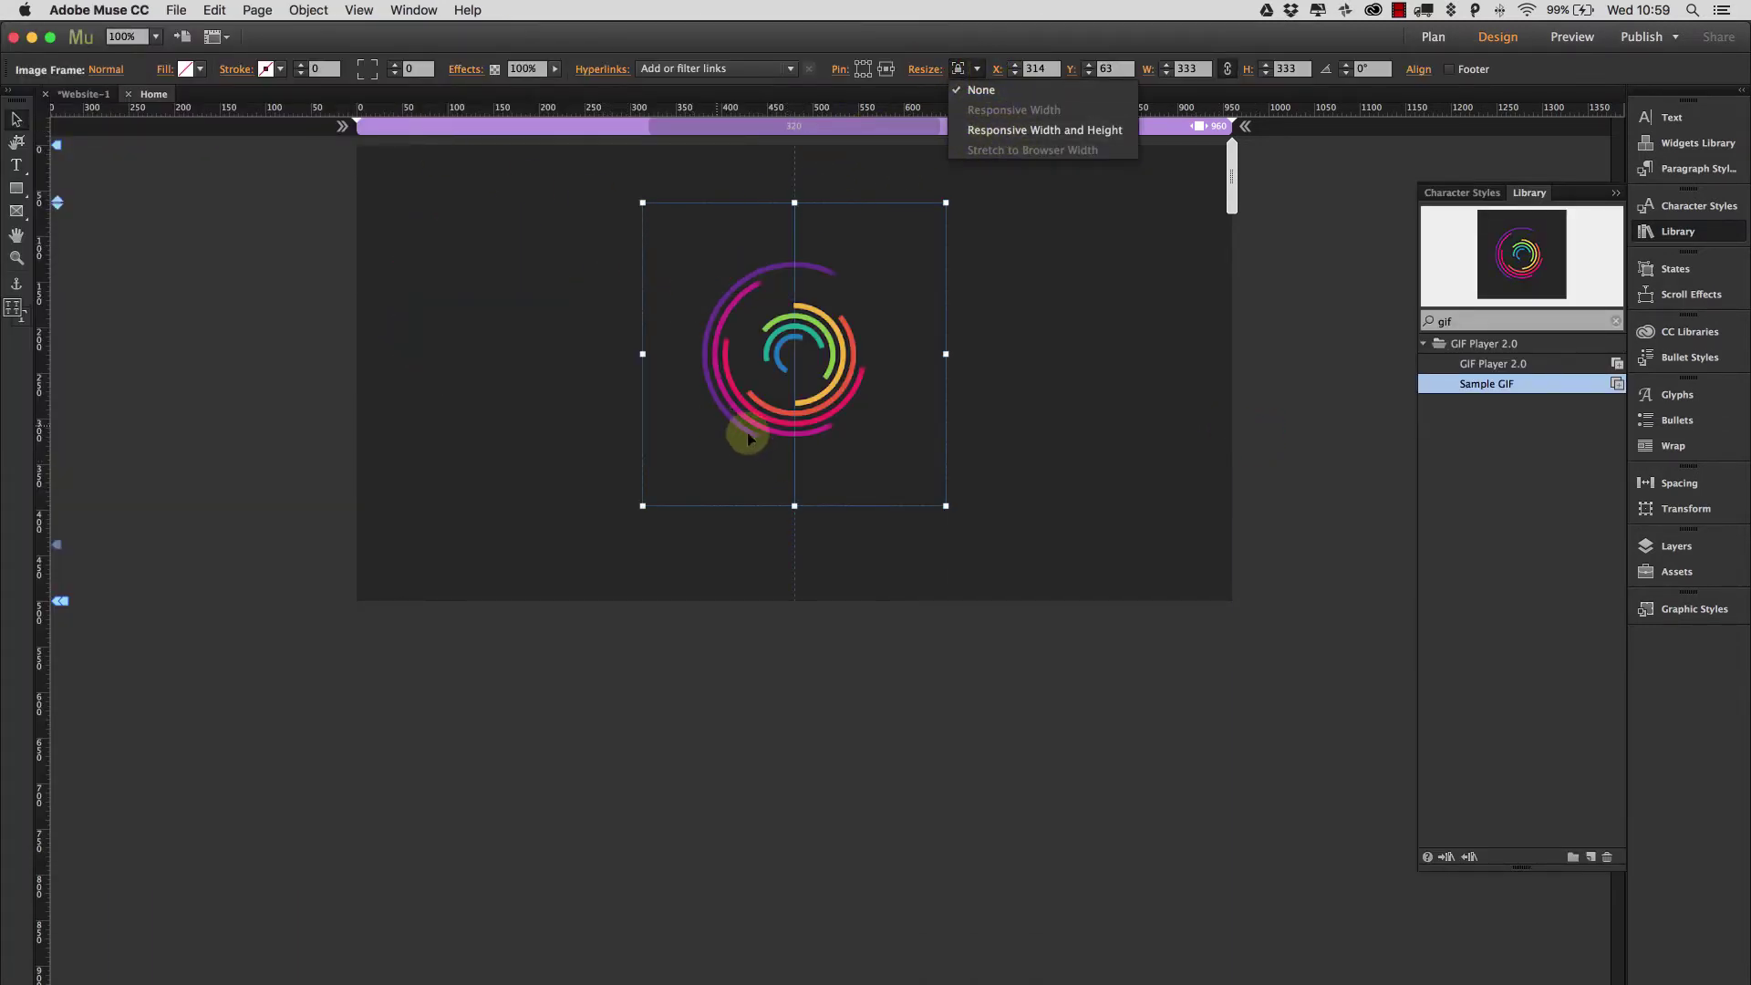
left_click(989, 128)
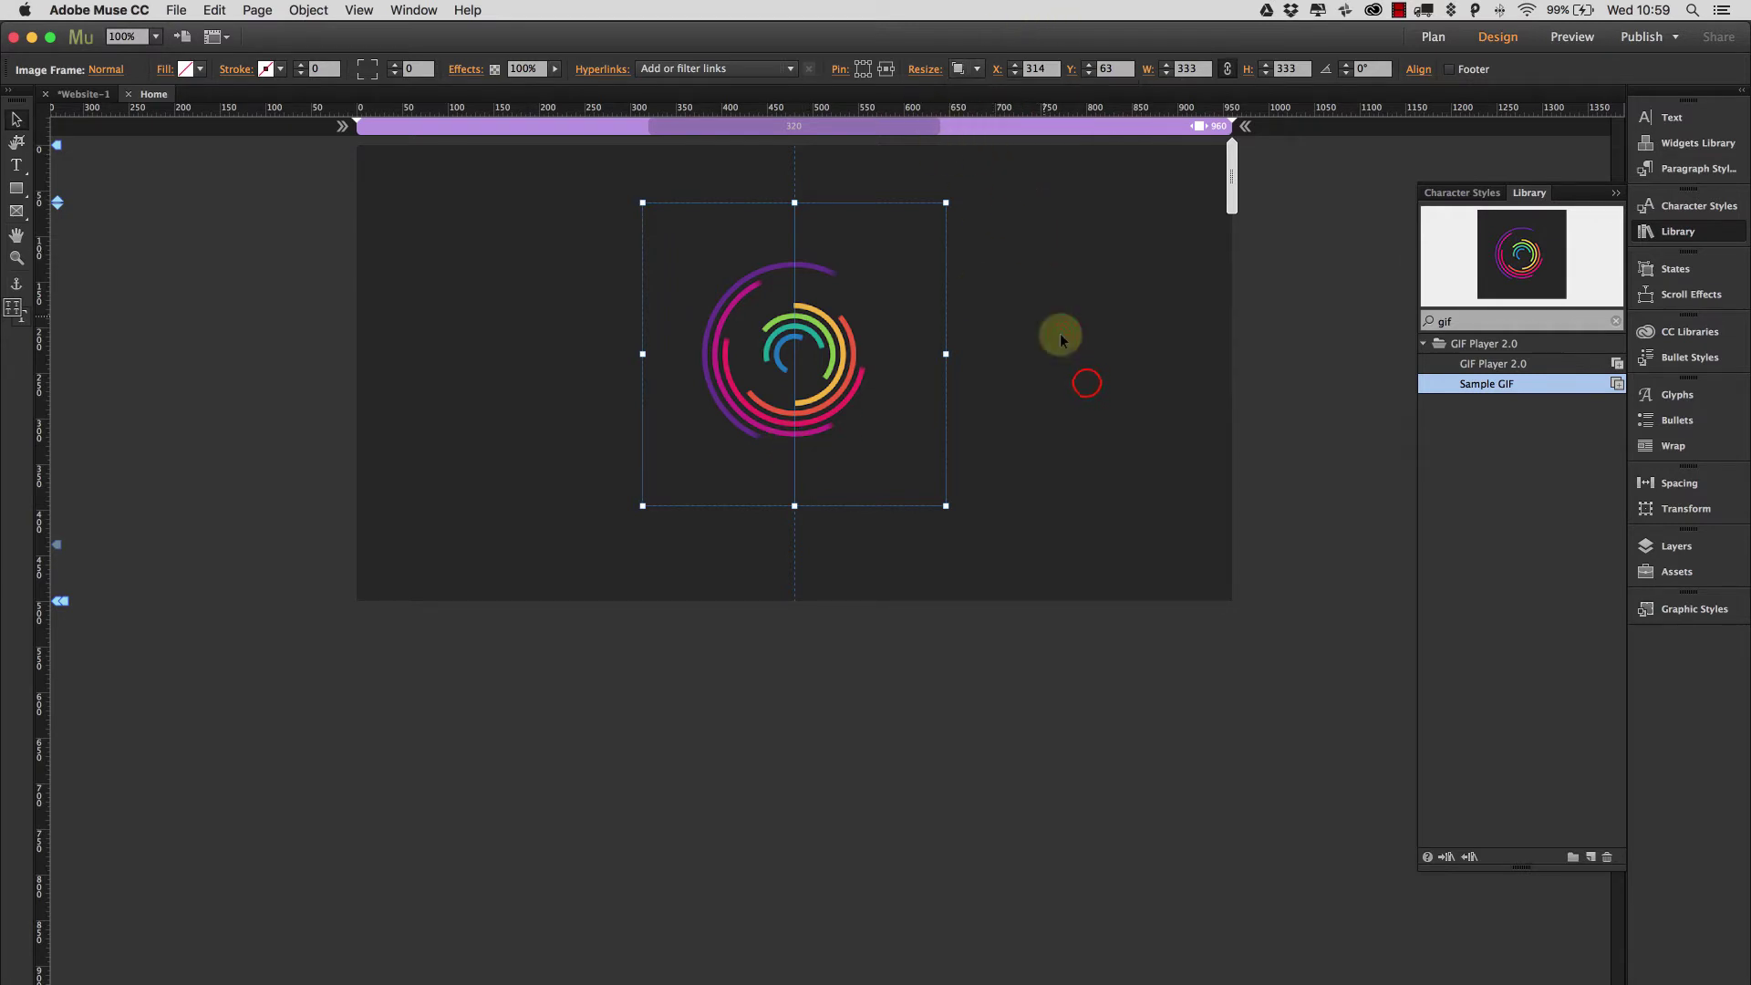
left_click(1089, 387)
Preview in Chrome and enlarge the window to confirm the spiral GIF scales, then close the preview.
key("super+shift+e")
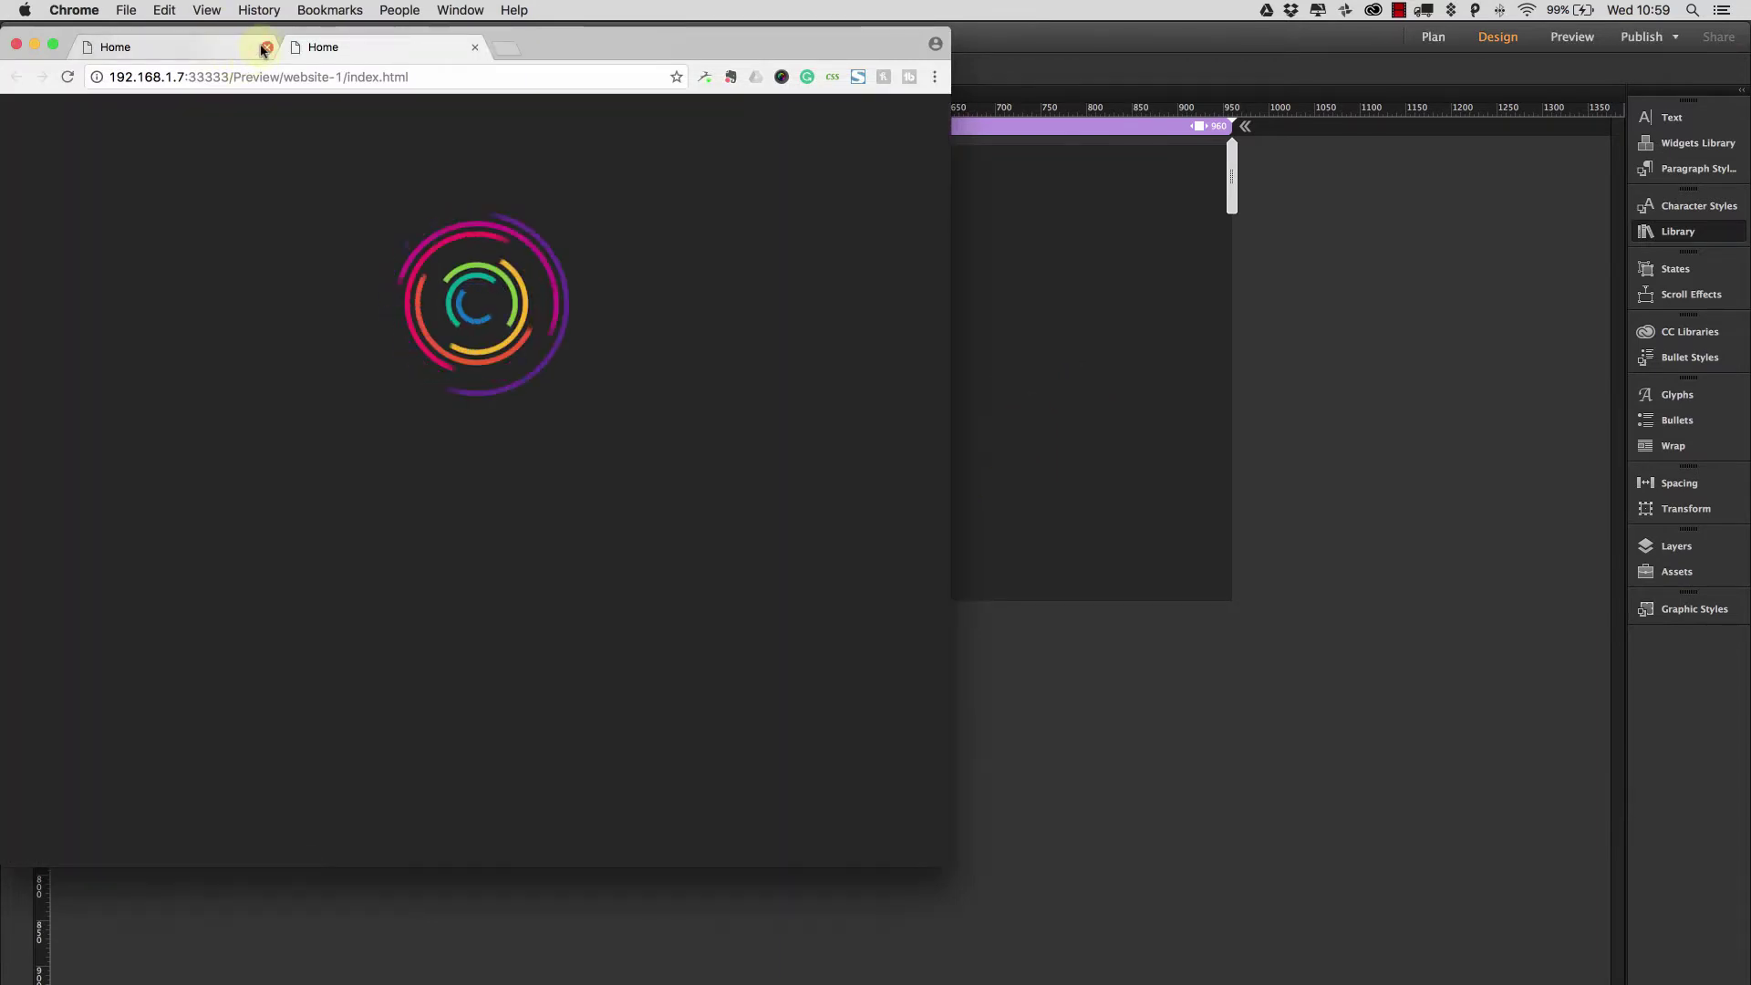
left_click(267, 46)
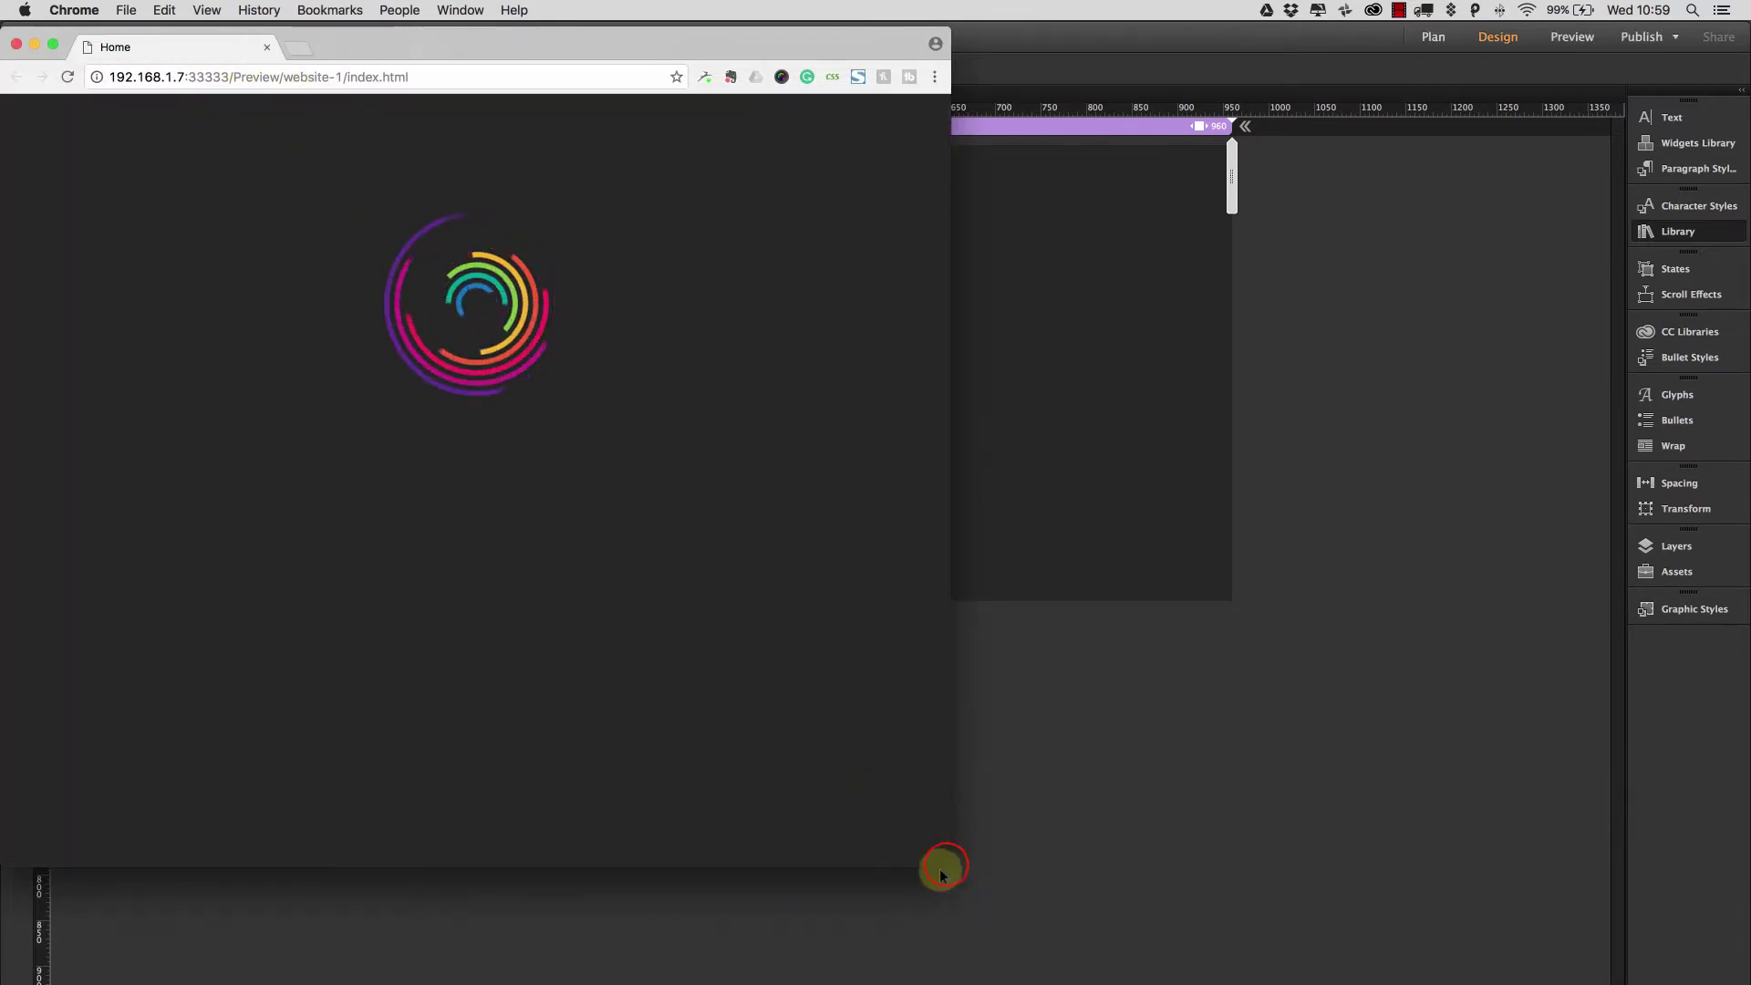
left_click_drag(940, 860, 1055, 739)
left_click(266, 47)
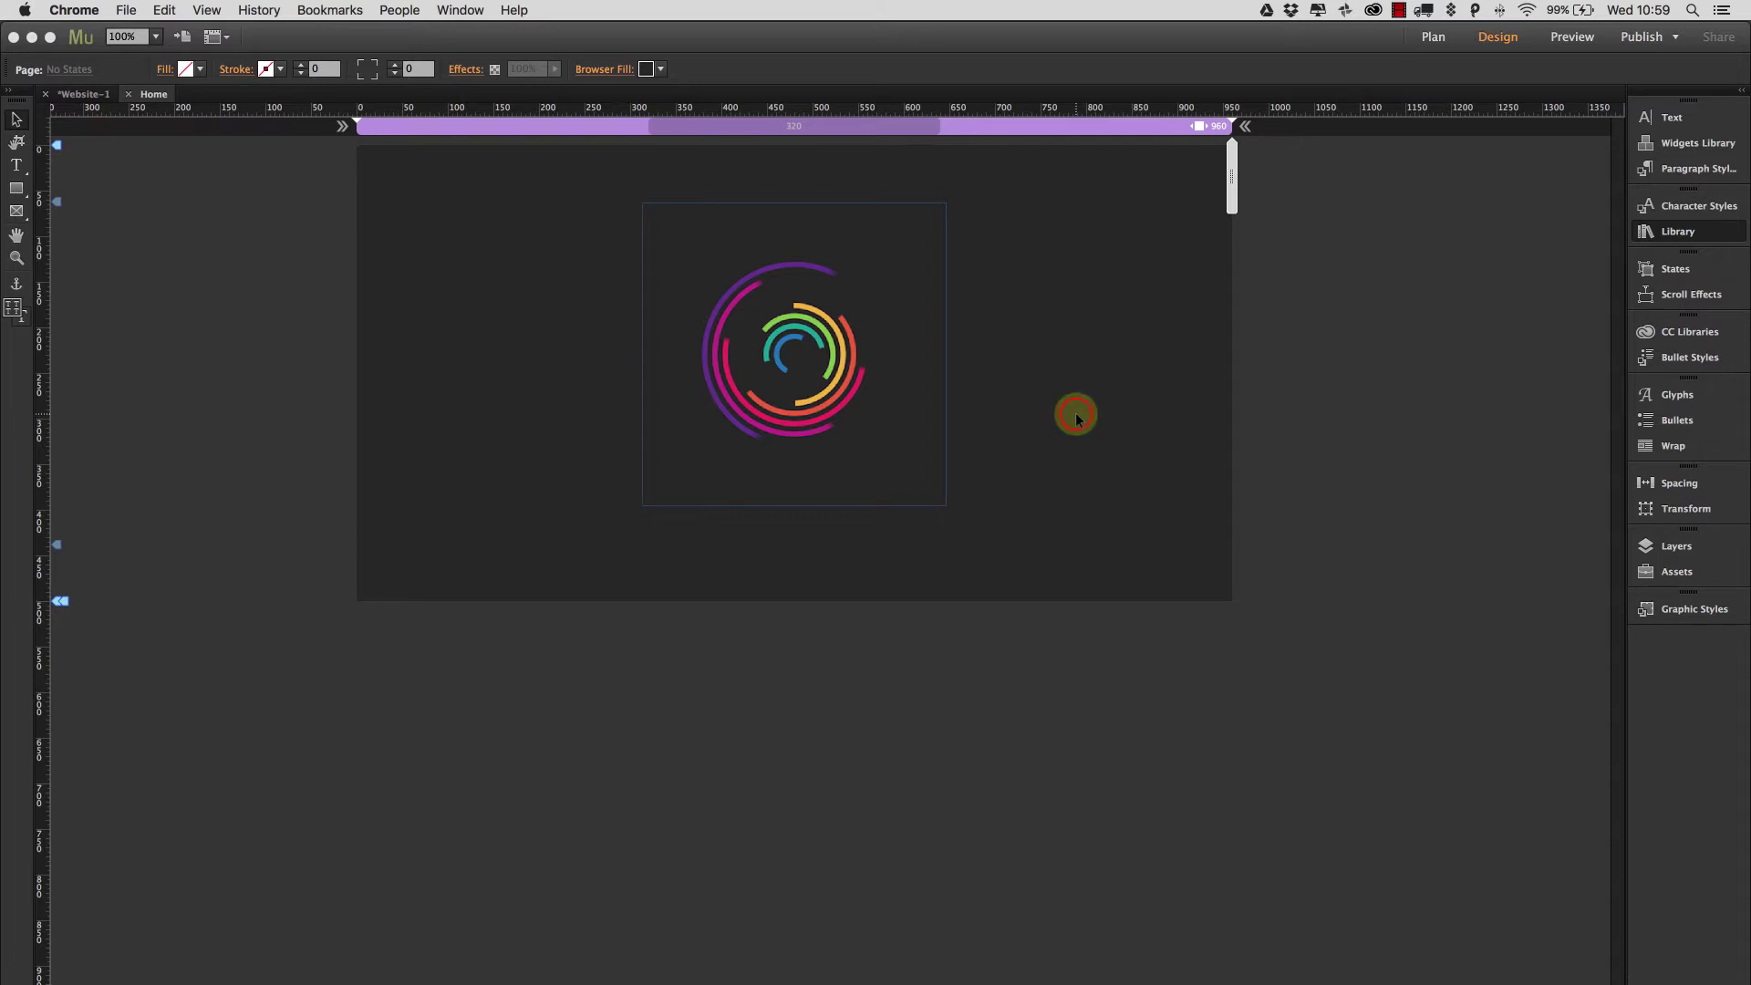
Bring Muse back to the front so the 'gif'-filtered library is shown again.
left_click(1077, 418)
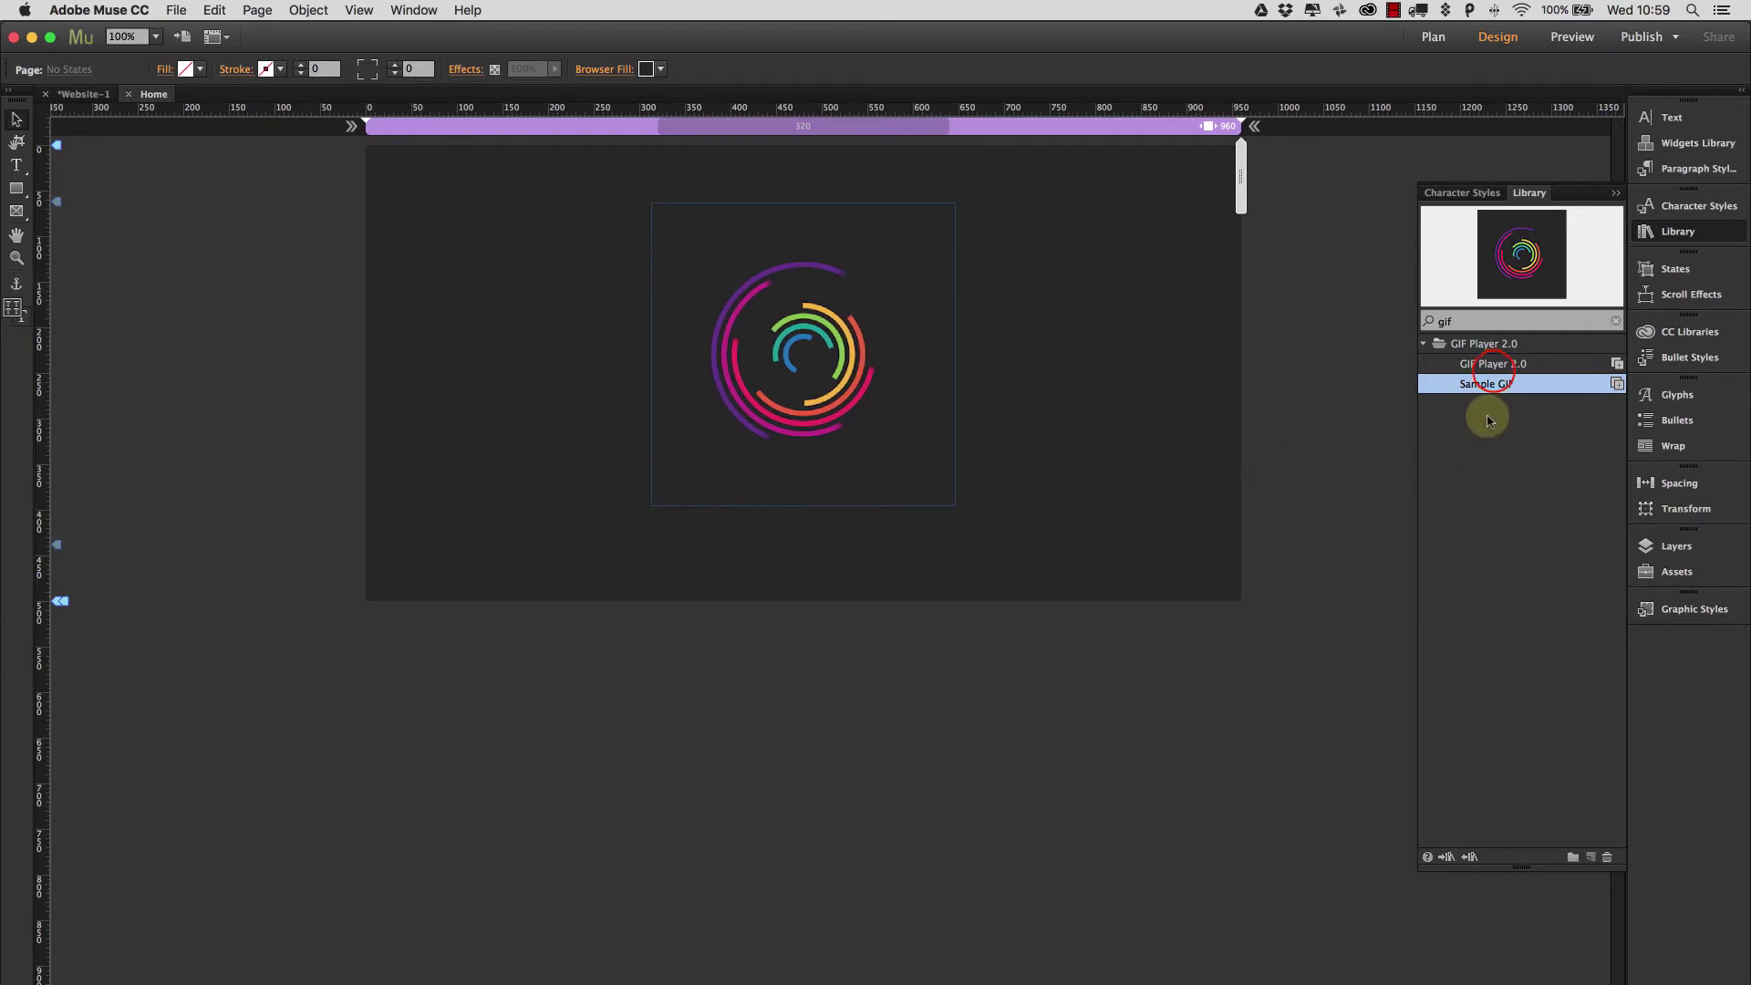
Place the GIF Player 2.0 widget near the page top with Hover activation and Infinite Playback.
left_click(1486, 369)
left_click_drag(1528, 266, 642, 165)
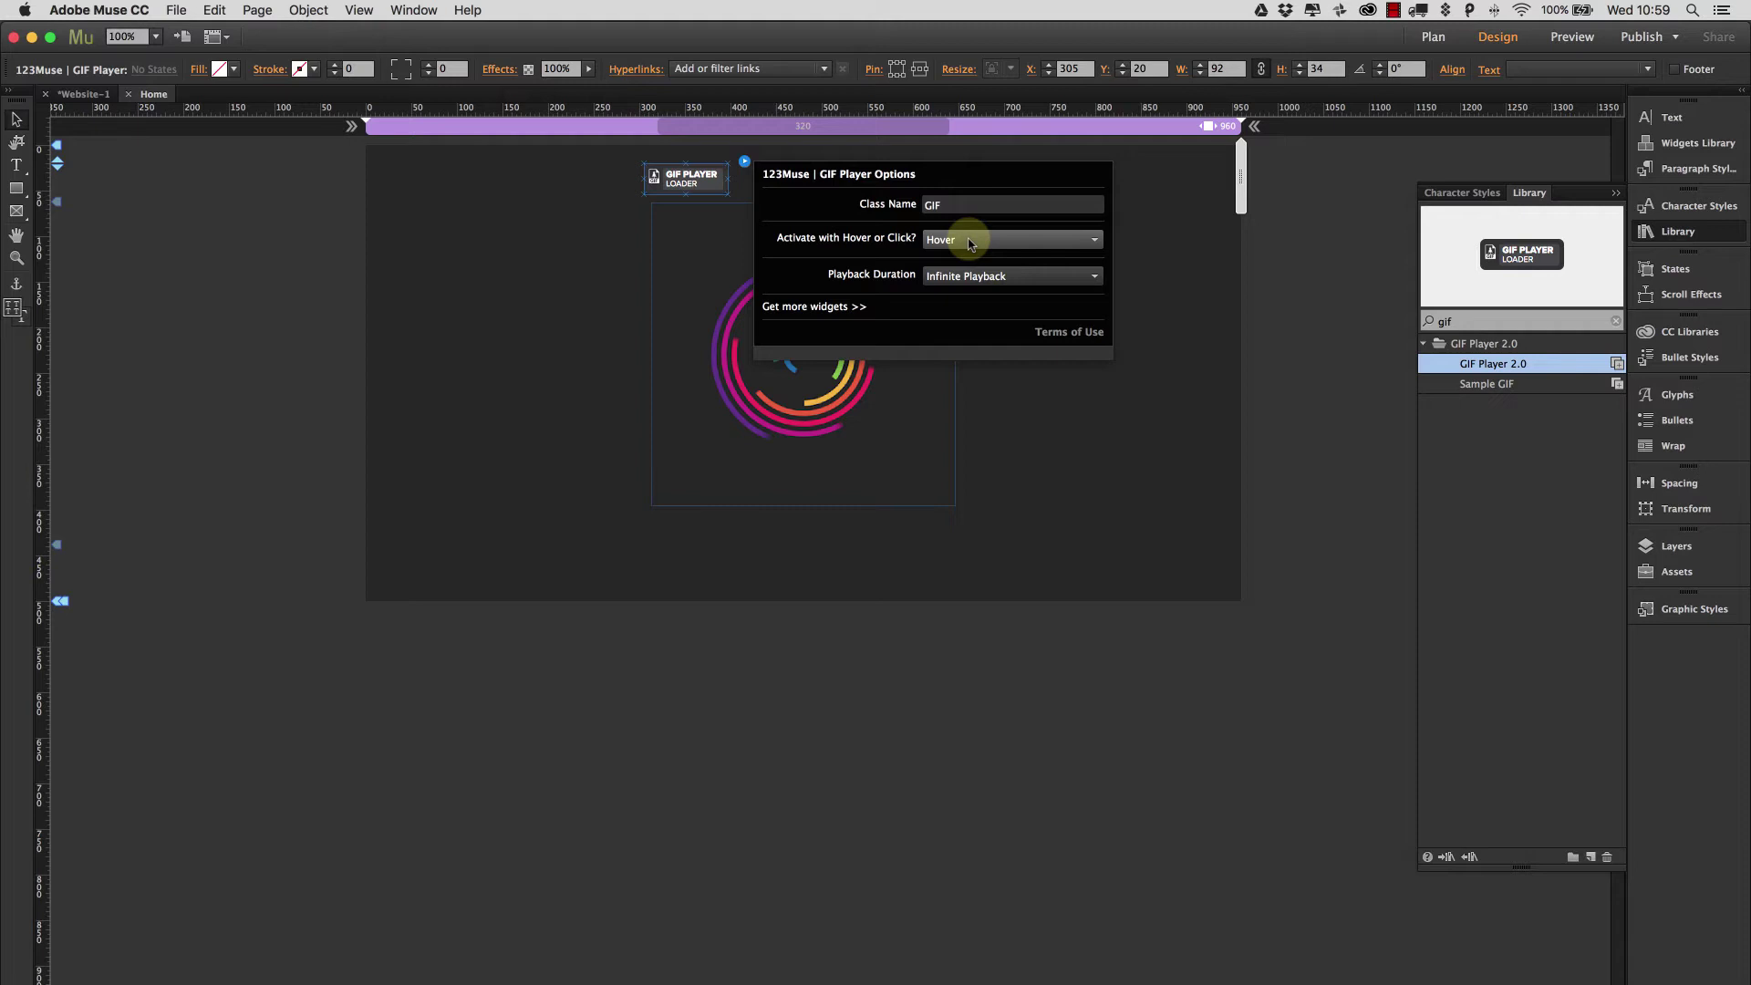
left_click(938, 277)
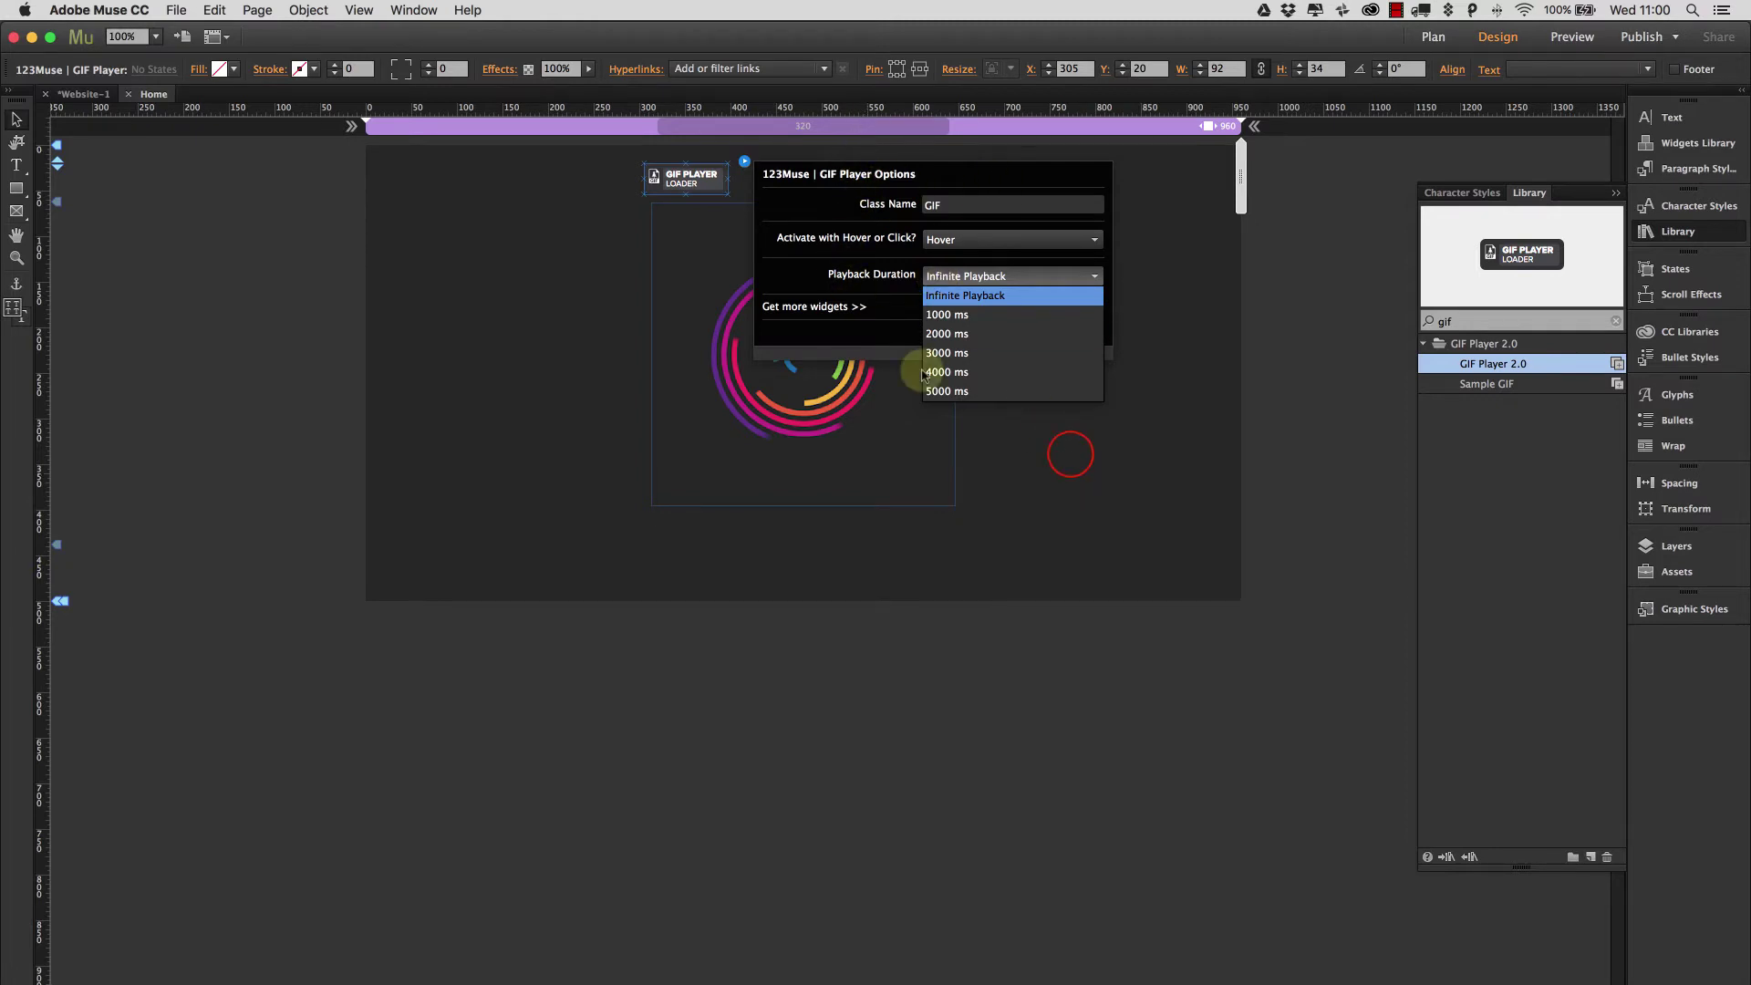
left_click(1071, 457)
left_click(1160, 440)
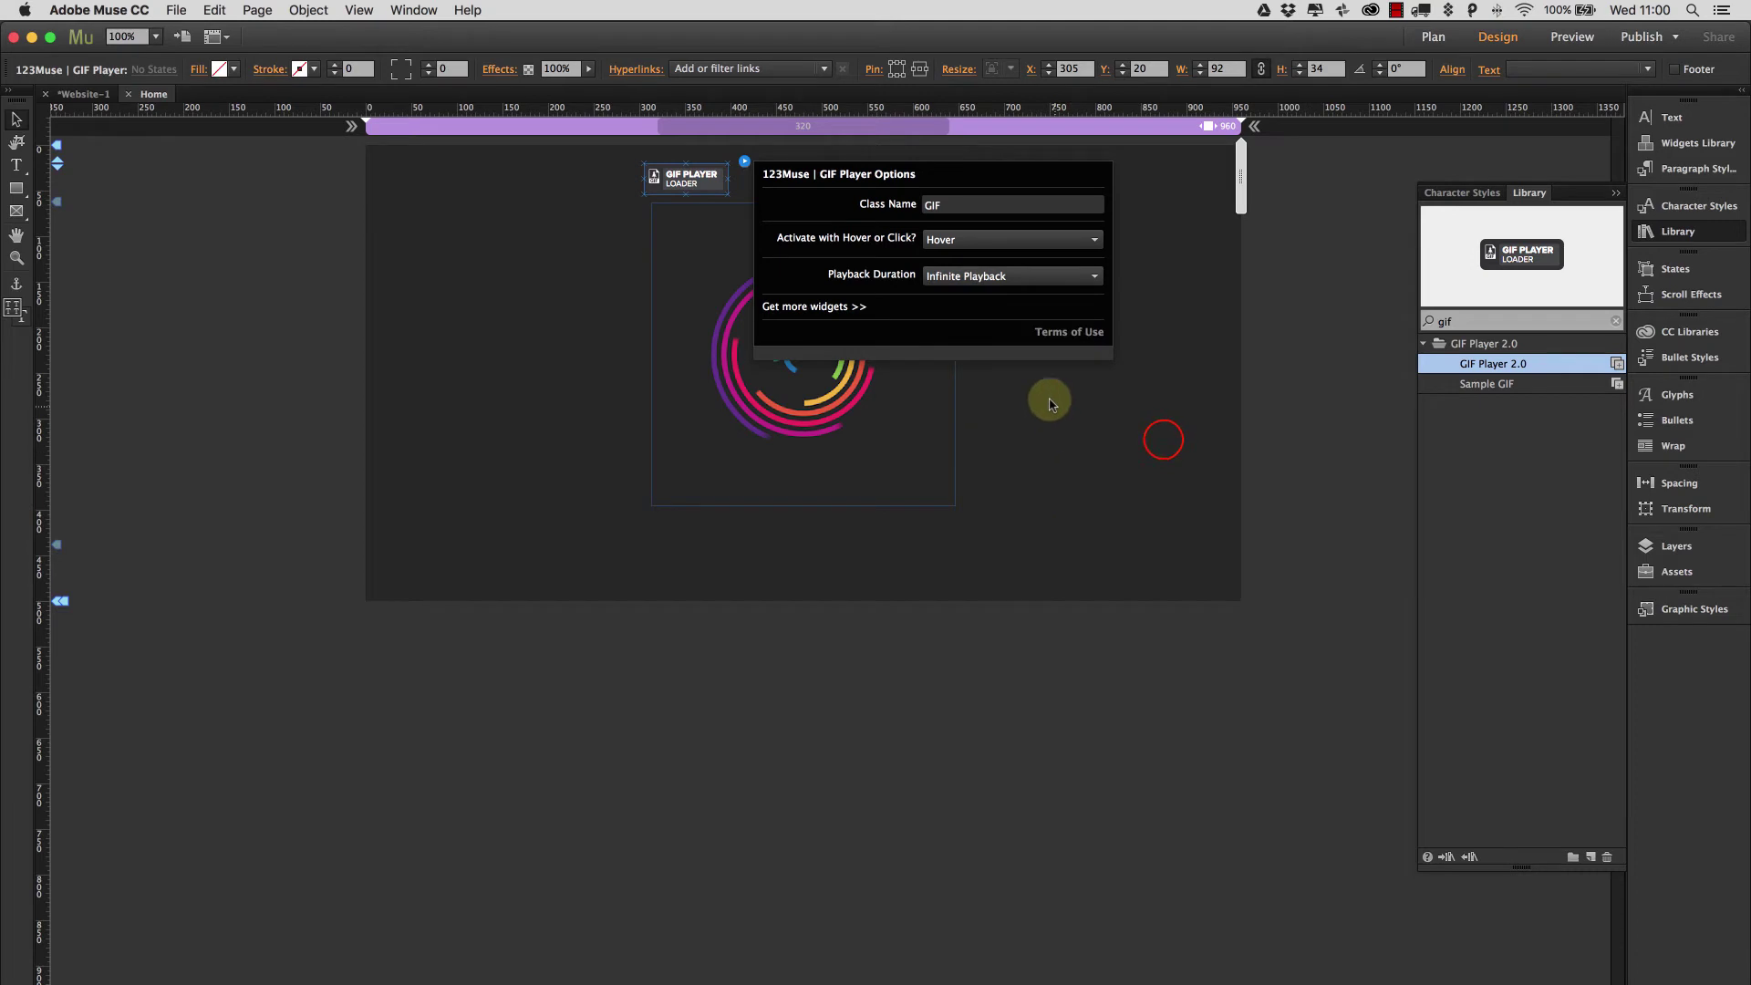
left_click(1163, 442)
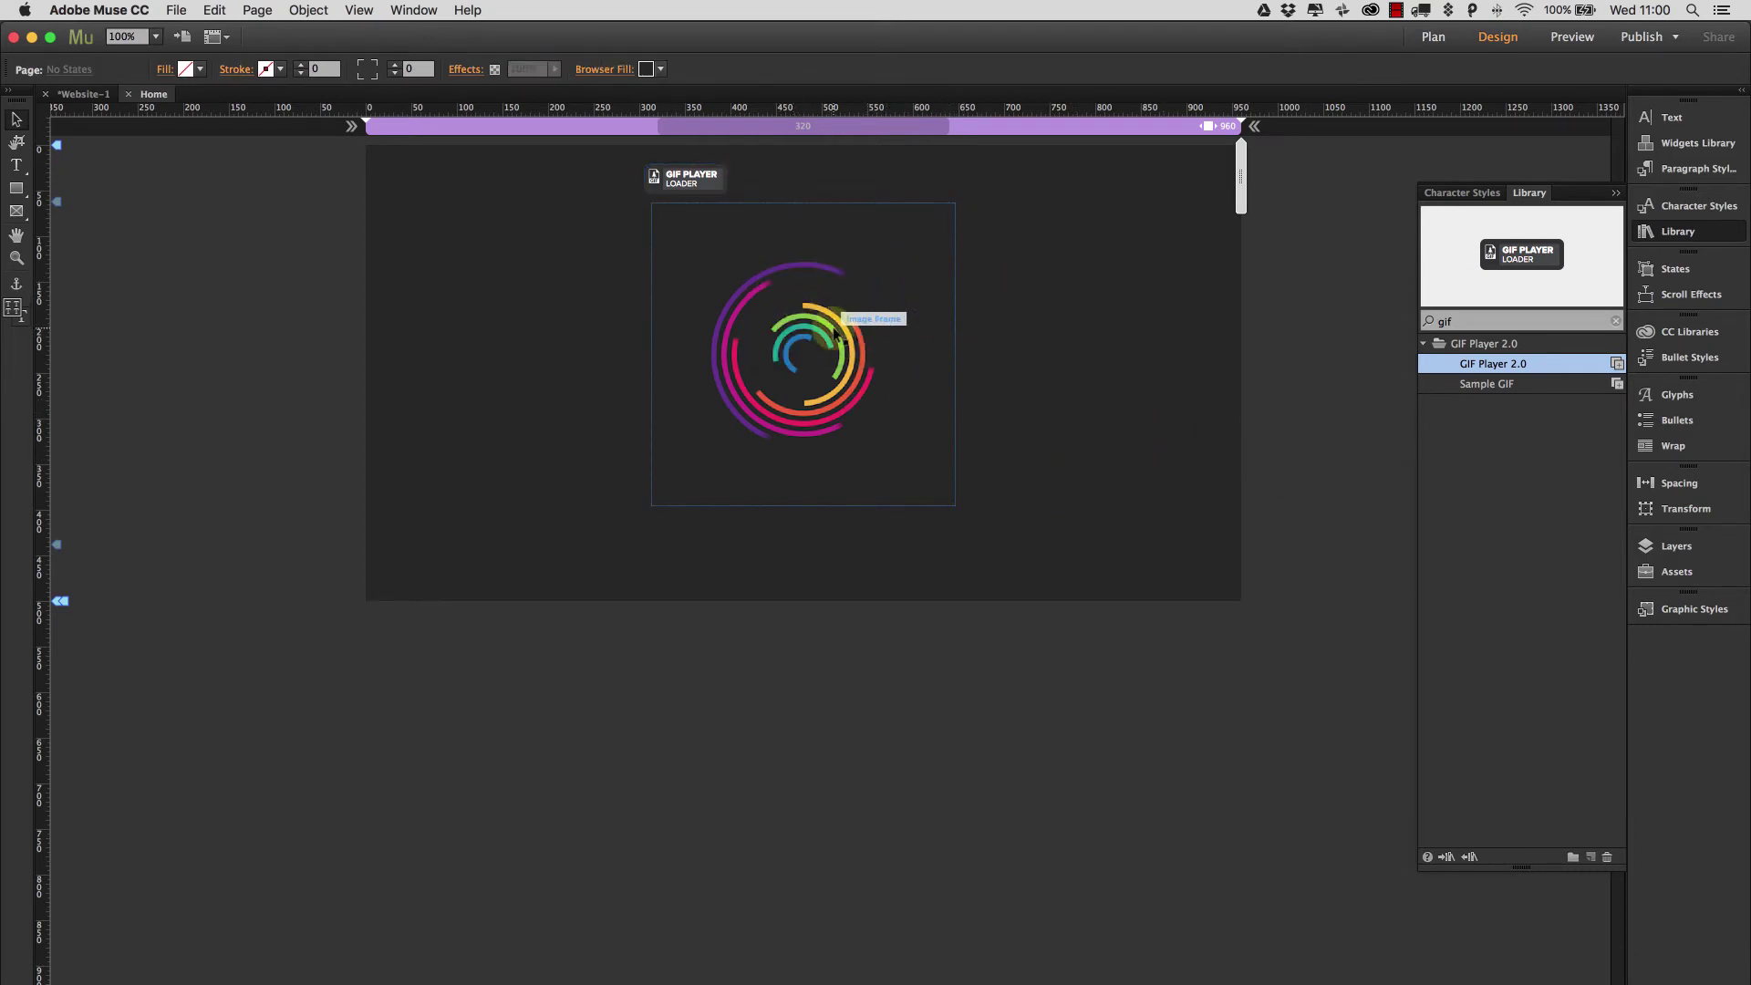
Give the spiral image the GIF graphic style, recheck the GIF Player options, and preview in Chrome.
left_click(1696, 615)
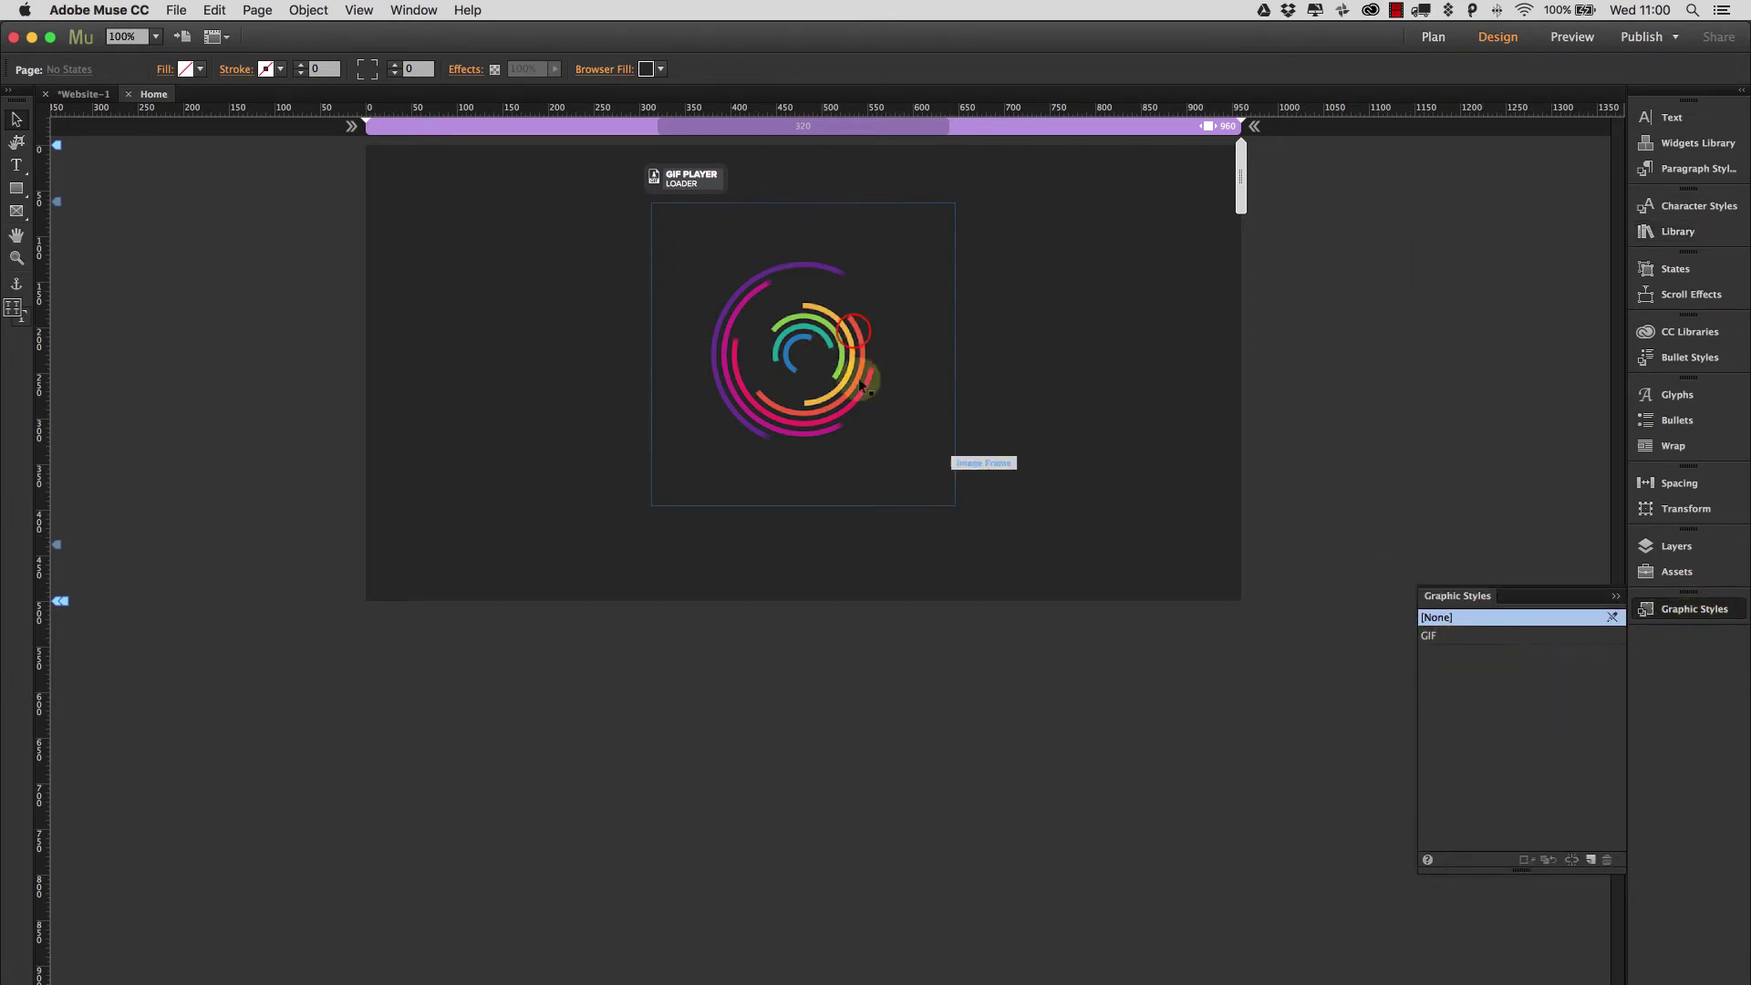
left_click(837, 328)
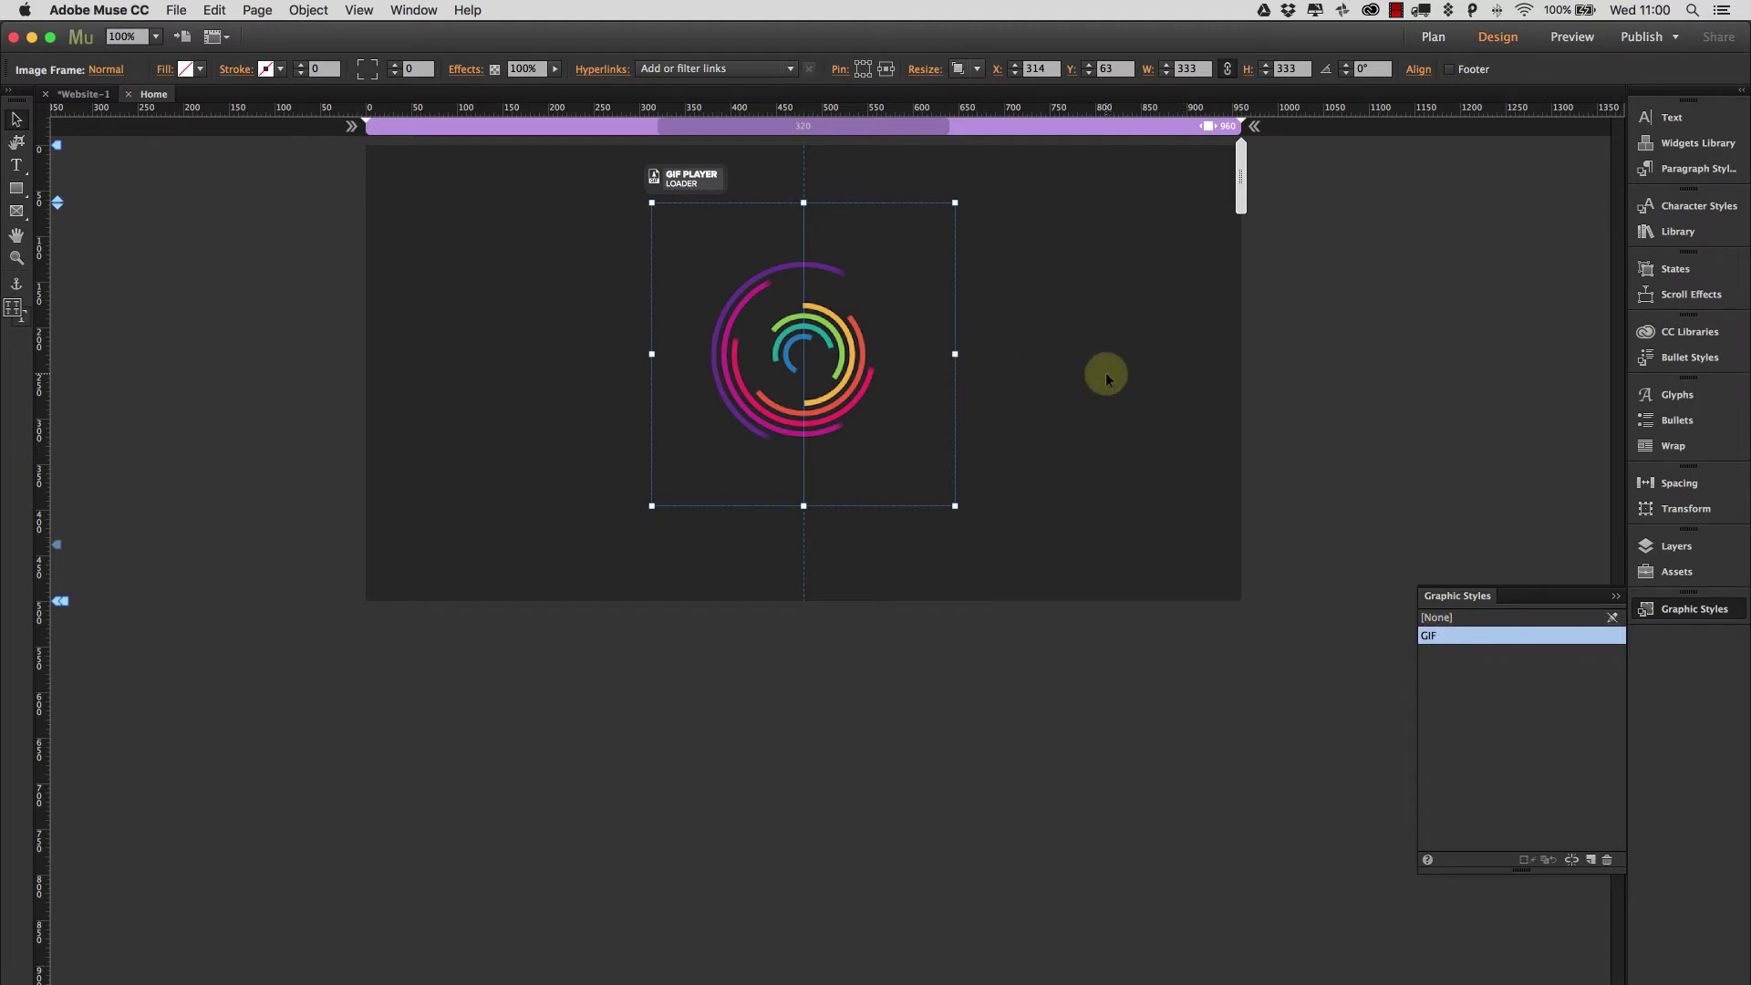
left_click(703, 169)
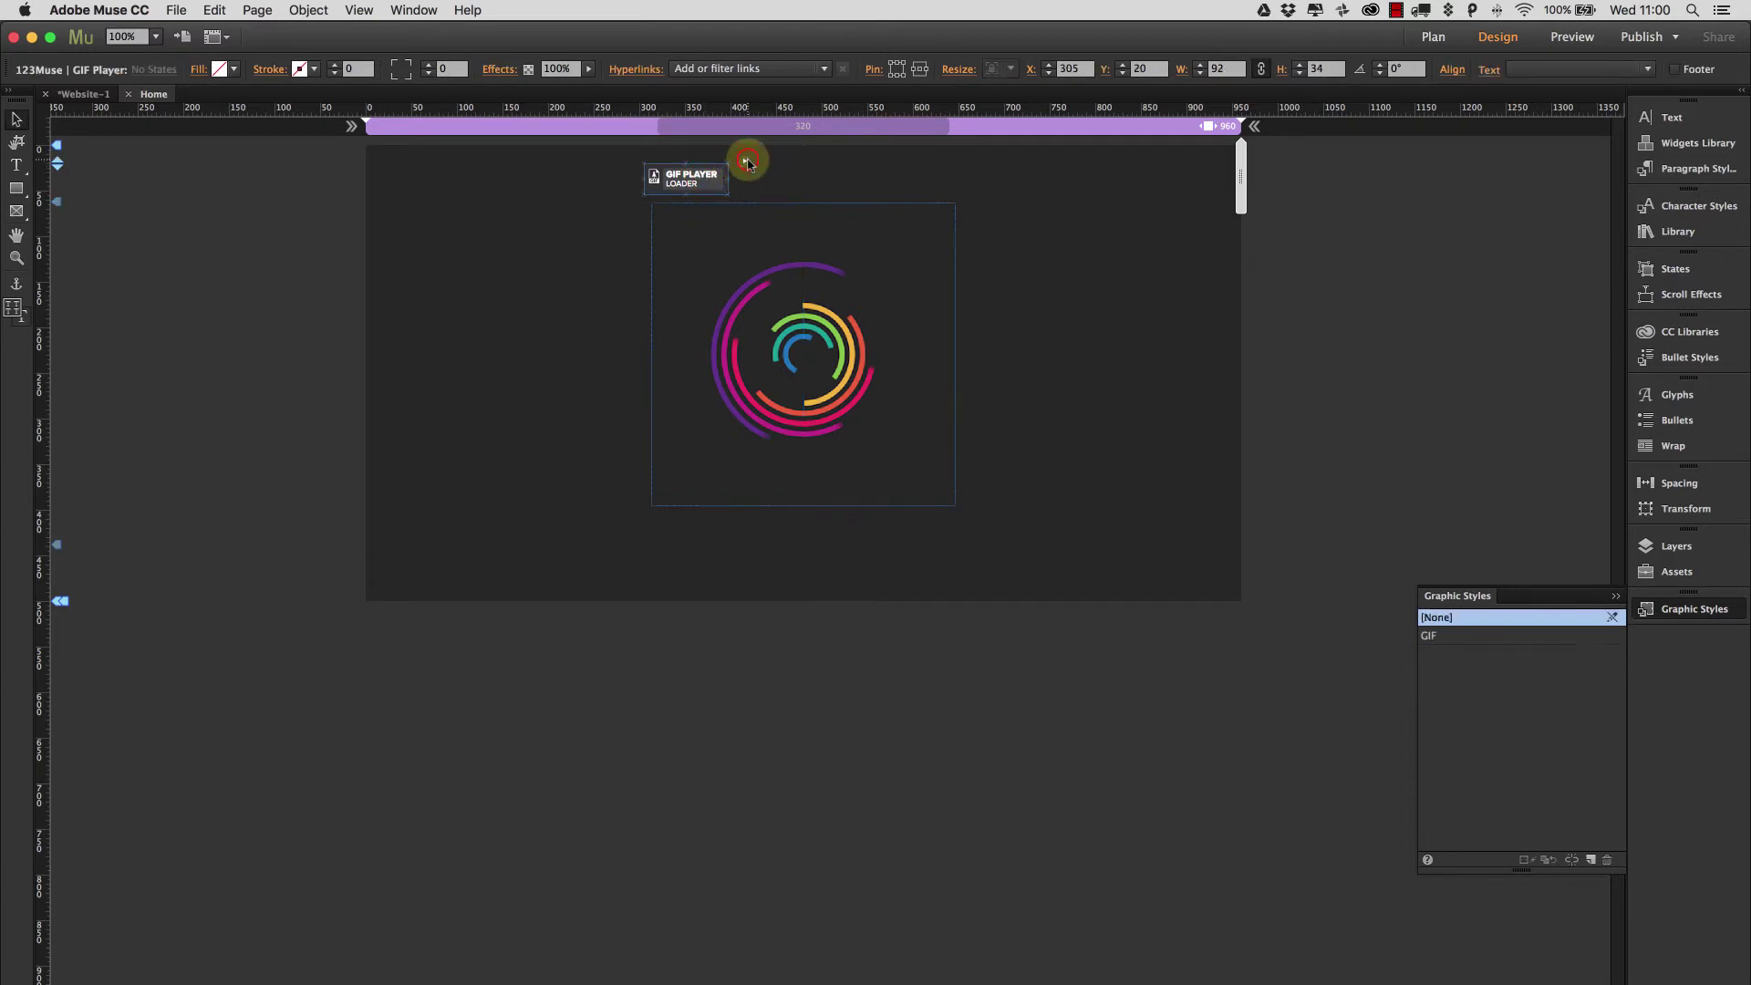
left_click(746, 162)
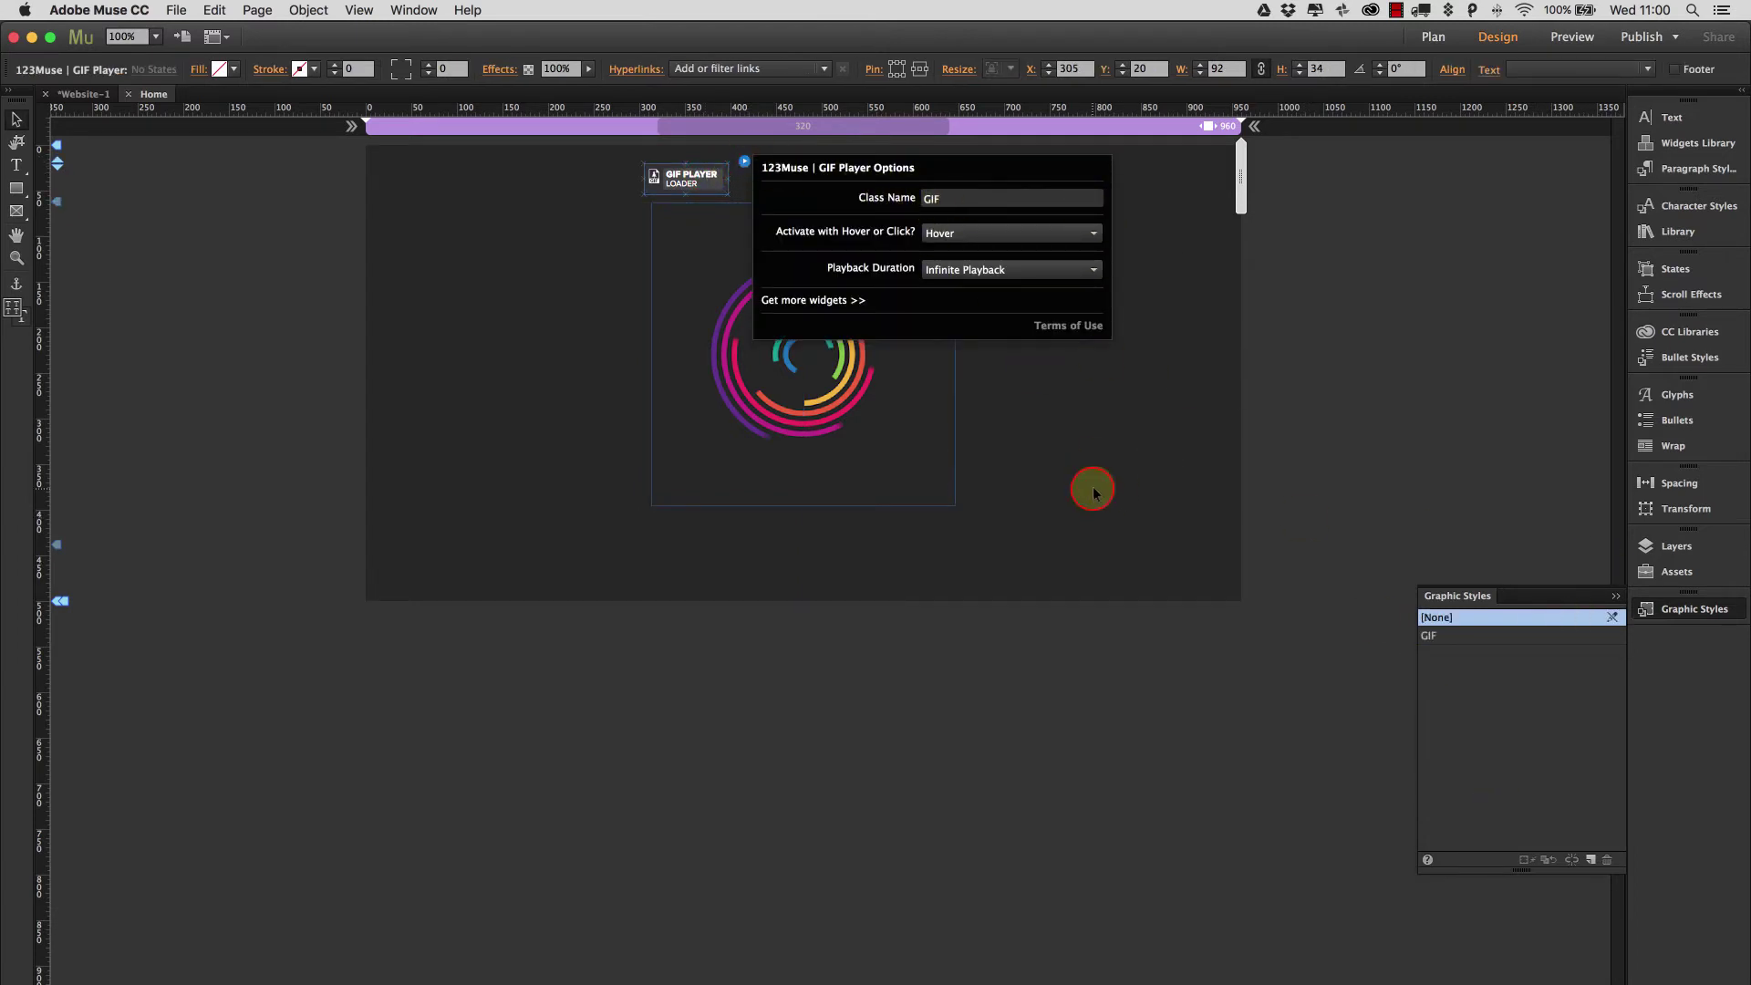
left_click(1093, 493)
key("super+shift+e")
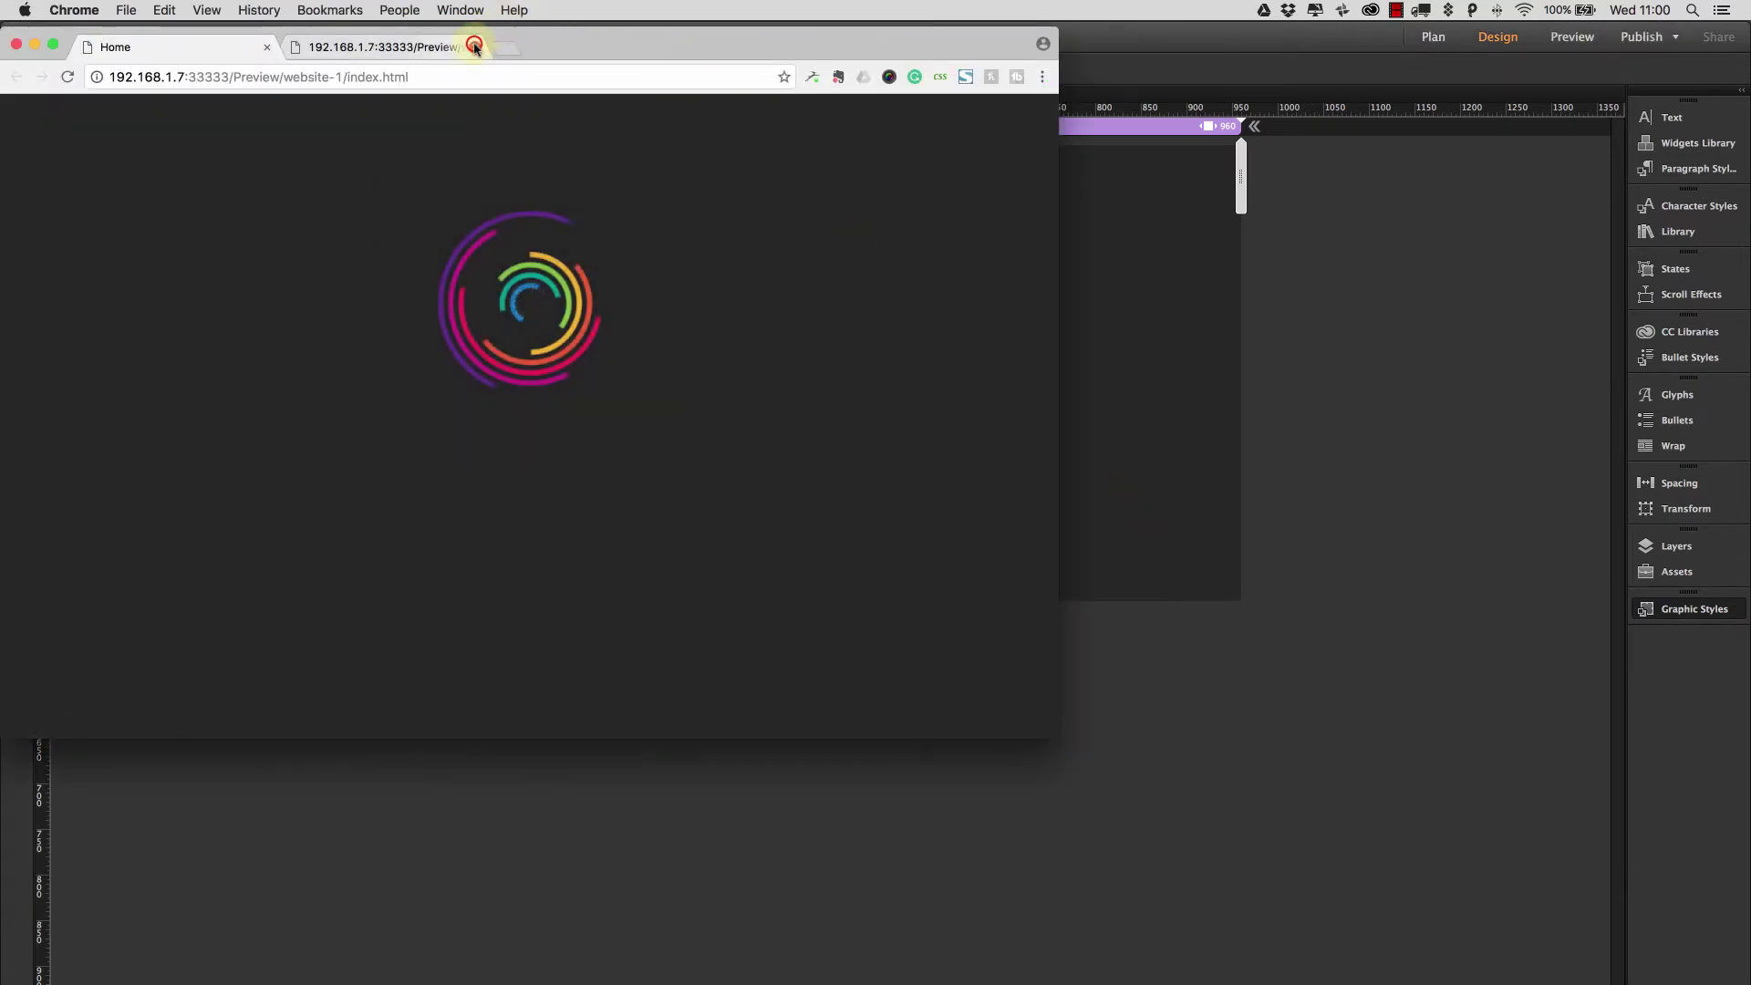
Close the extra tab, shrink the Chrome preview window, and close the preview to return to Muse.
left_click(474, 46)
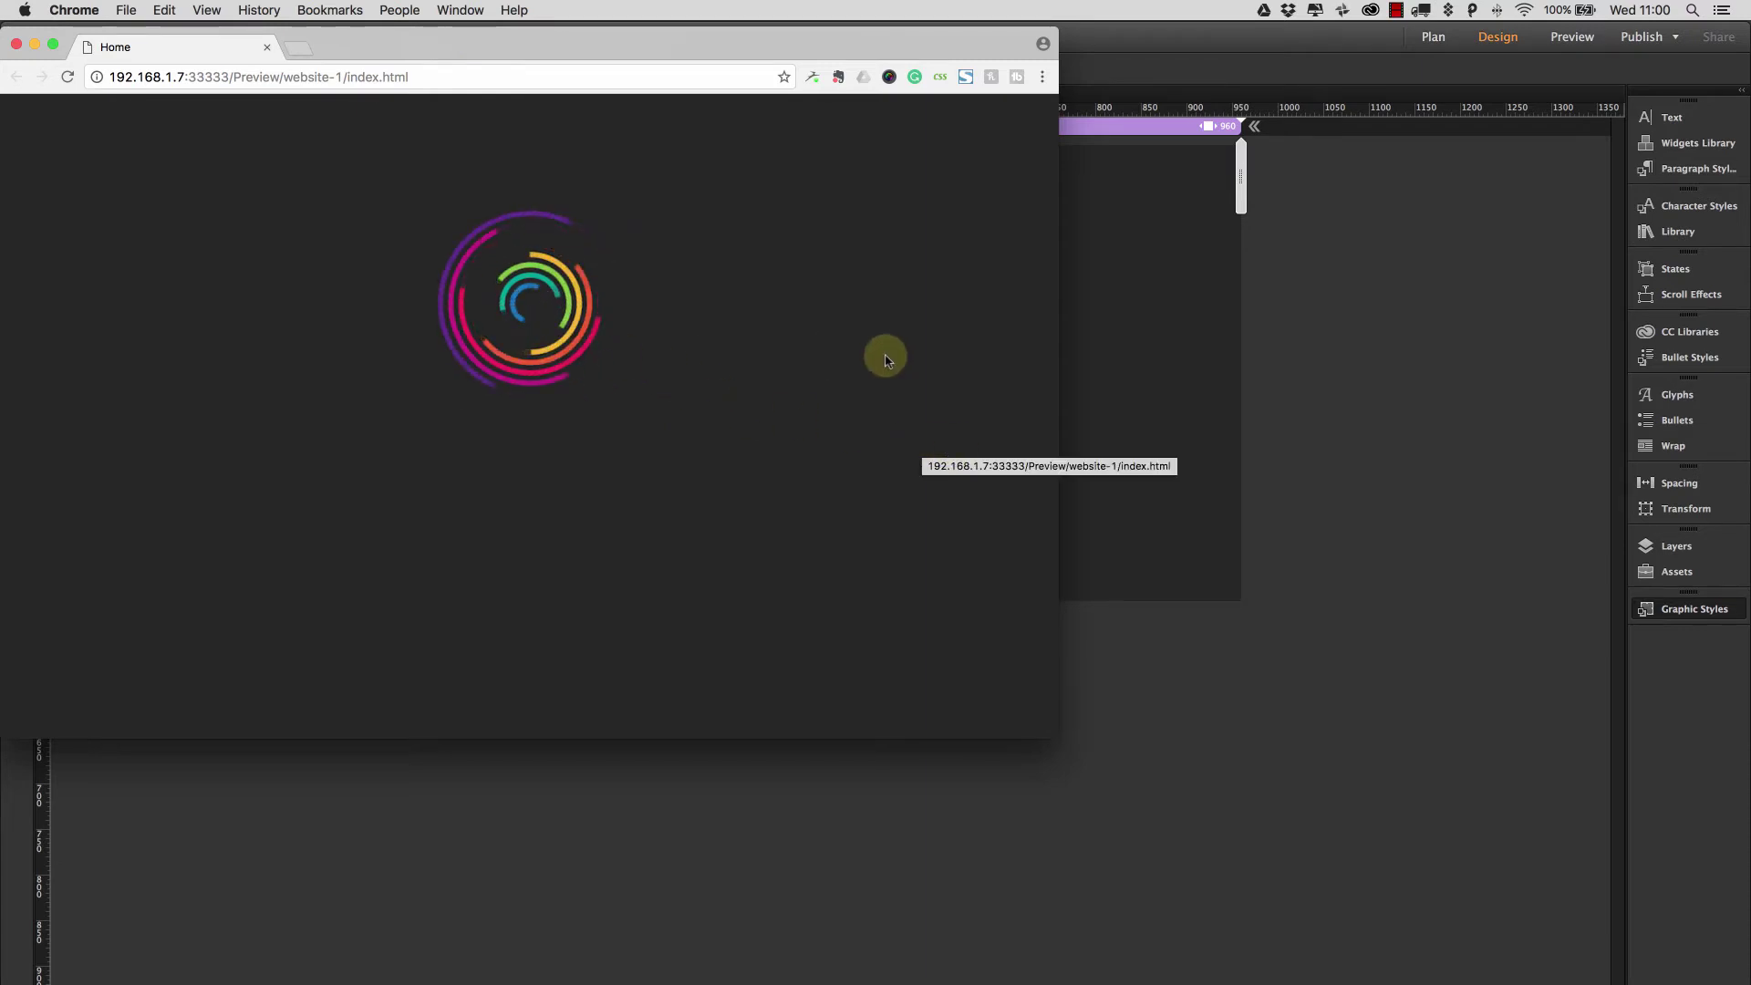
left_click(1048, 731)
left_click_drag(1073, 709, 332, 401)
left_click(267, 47)
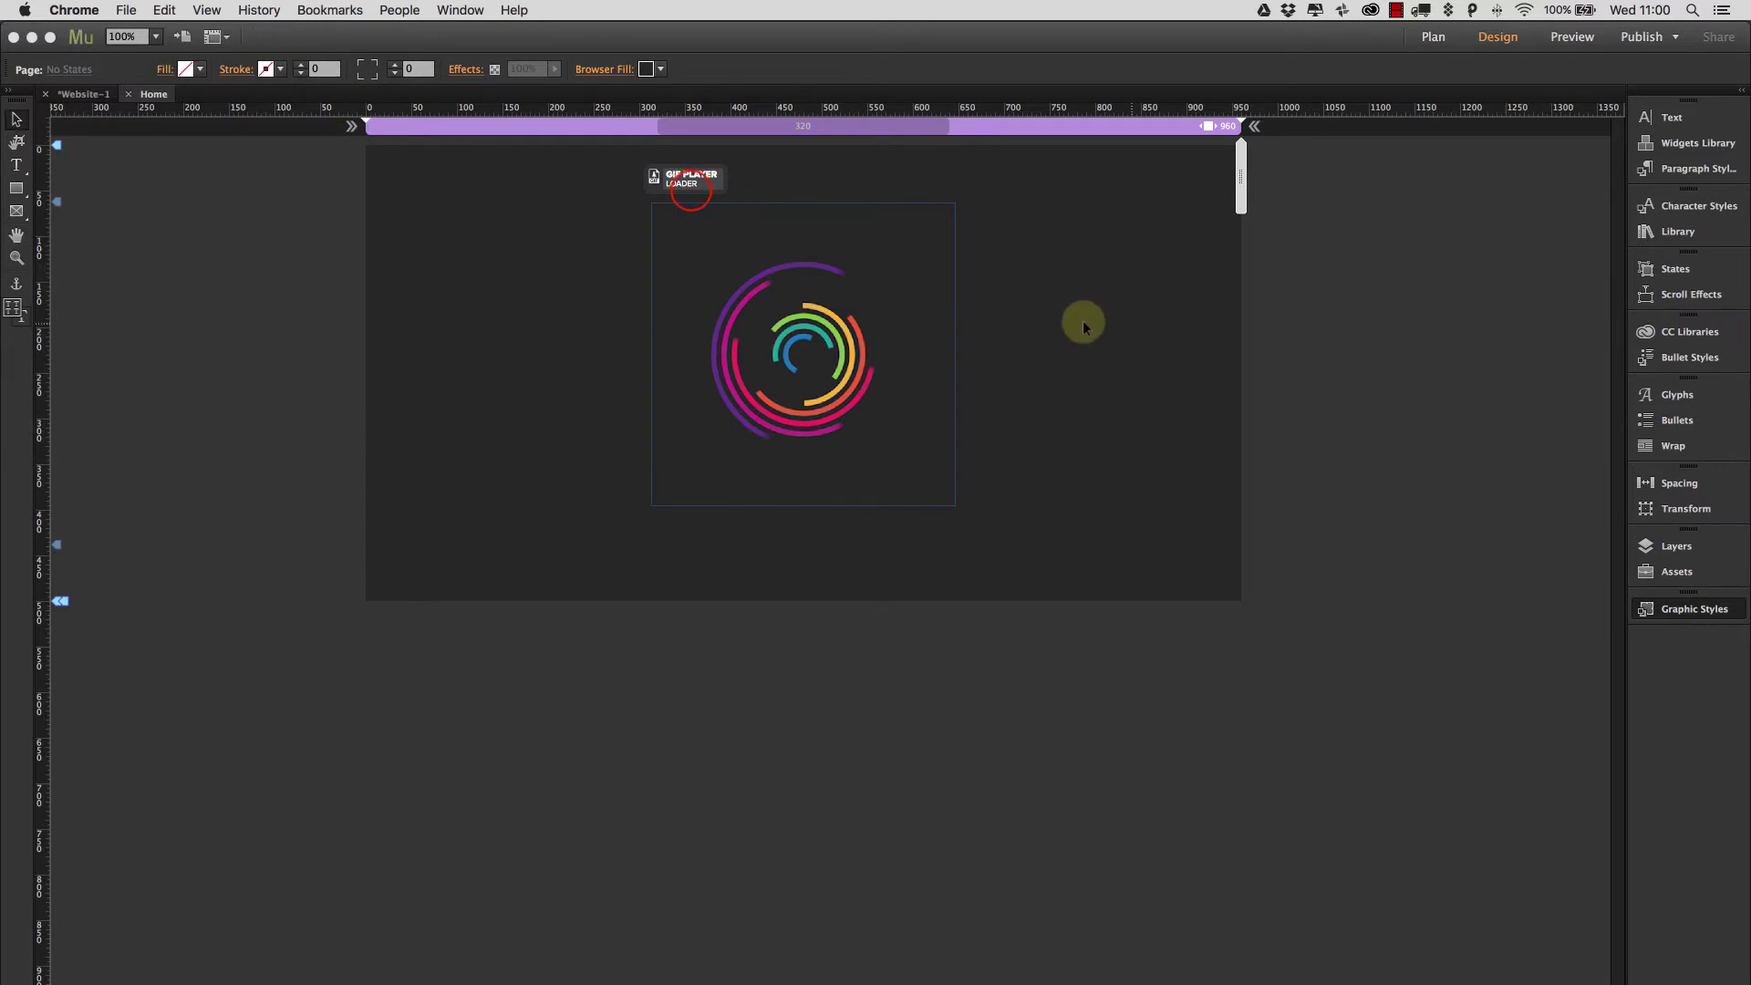
Set the GIF Player to activate on Click with 1000 ms playback, then preview it in Chrome.
left_click(693, 179)
left_click(745, 164)
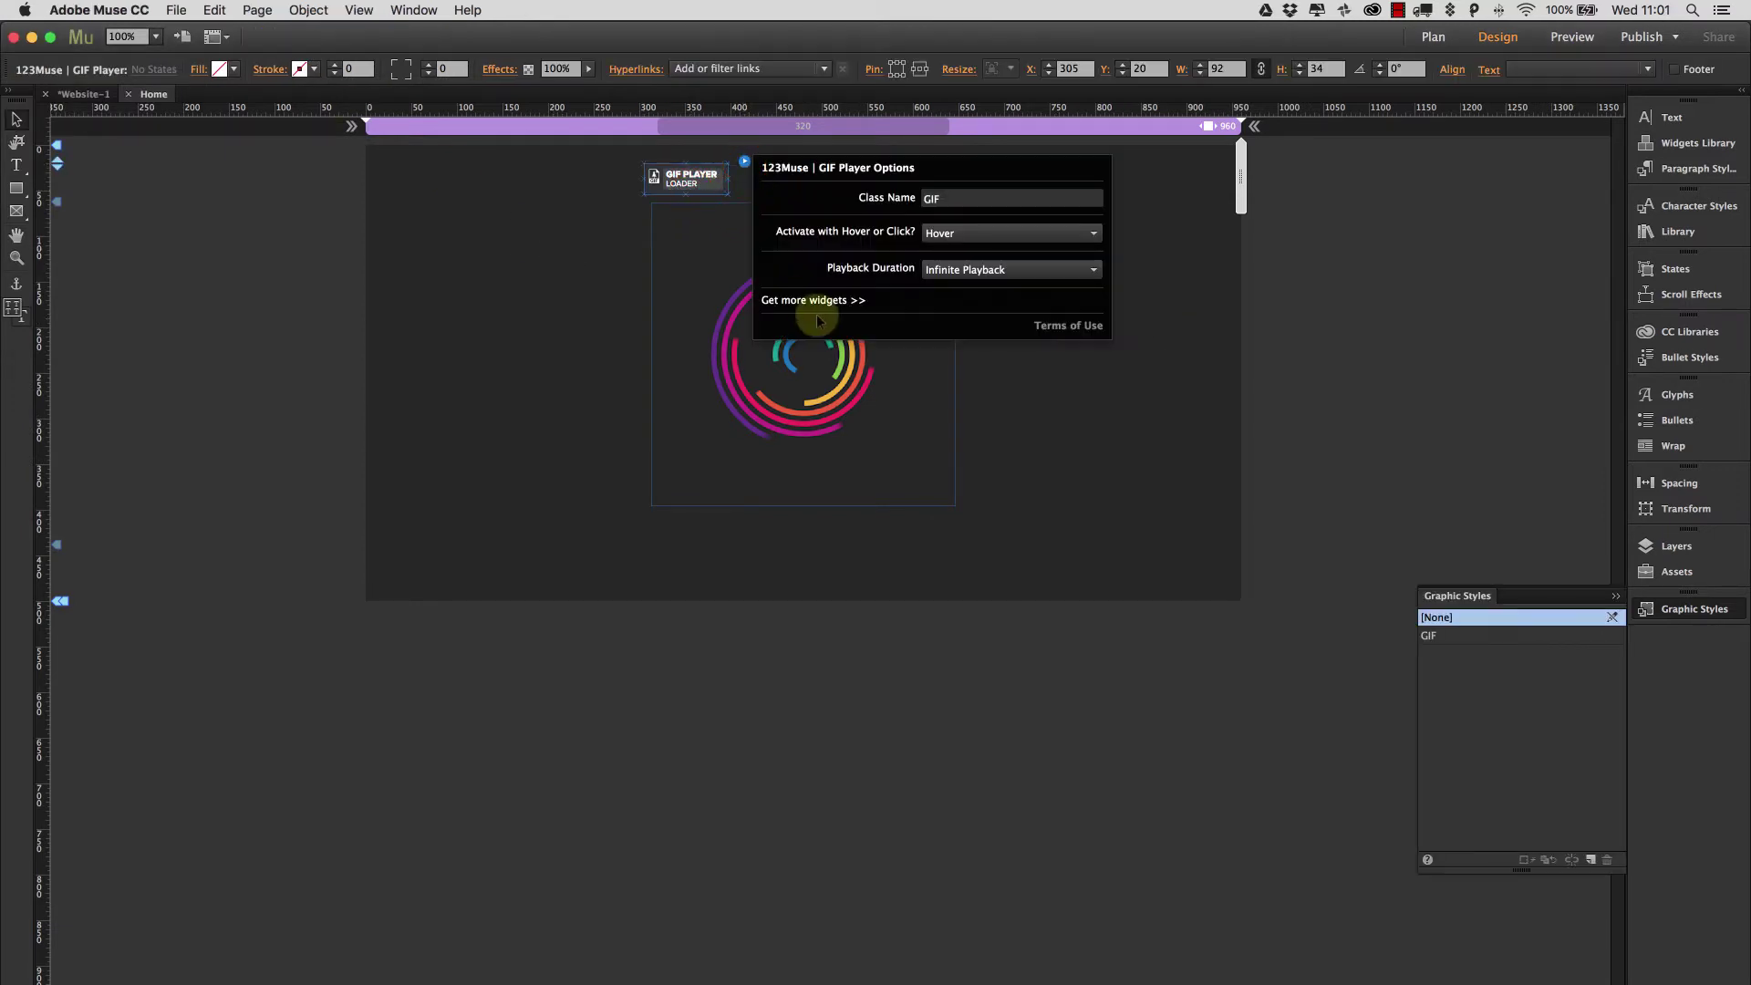
left_click(950, 233)
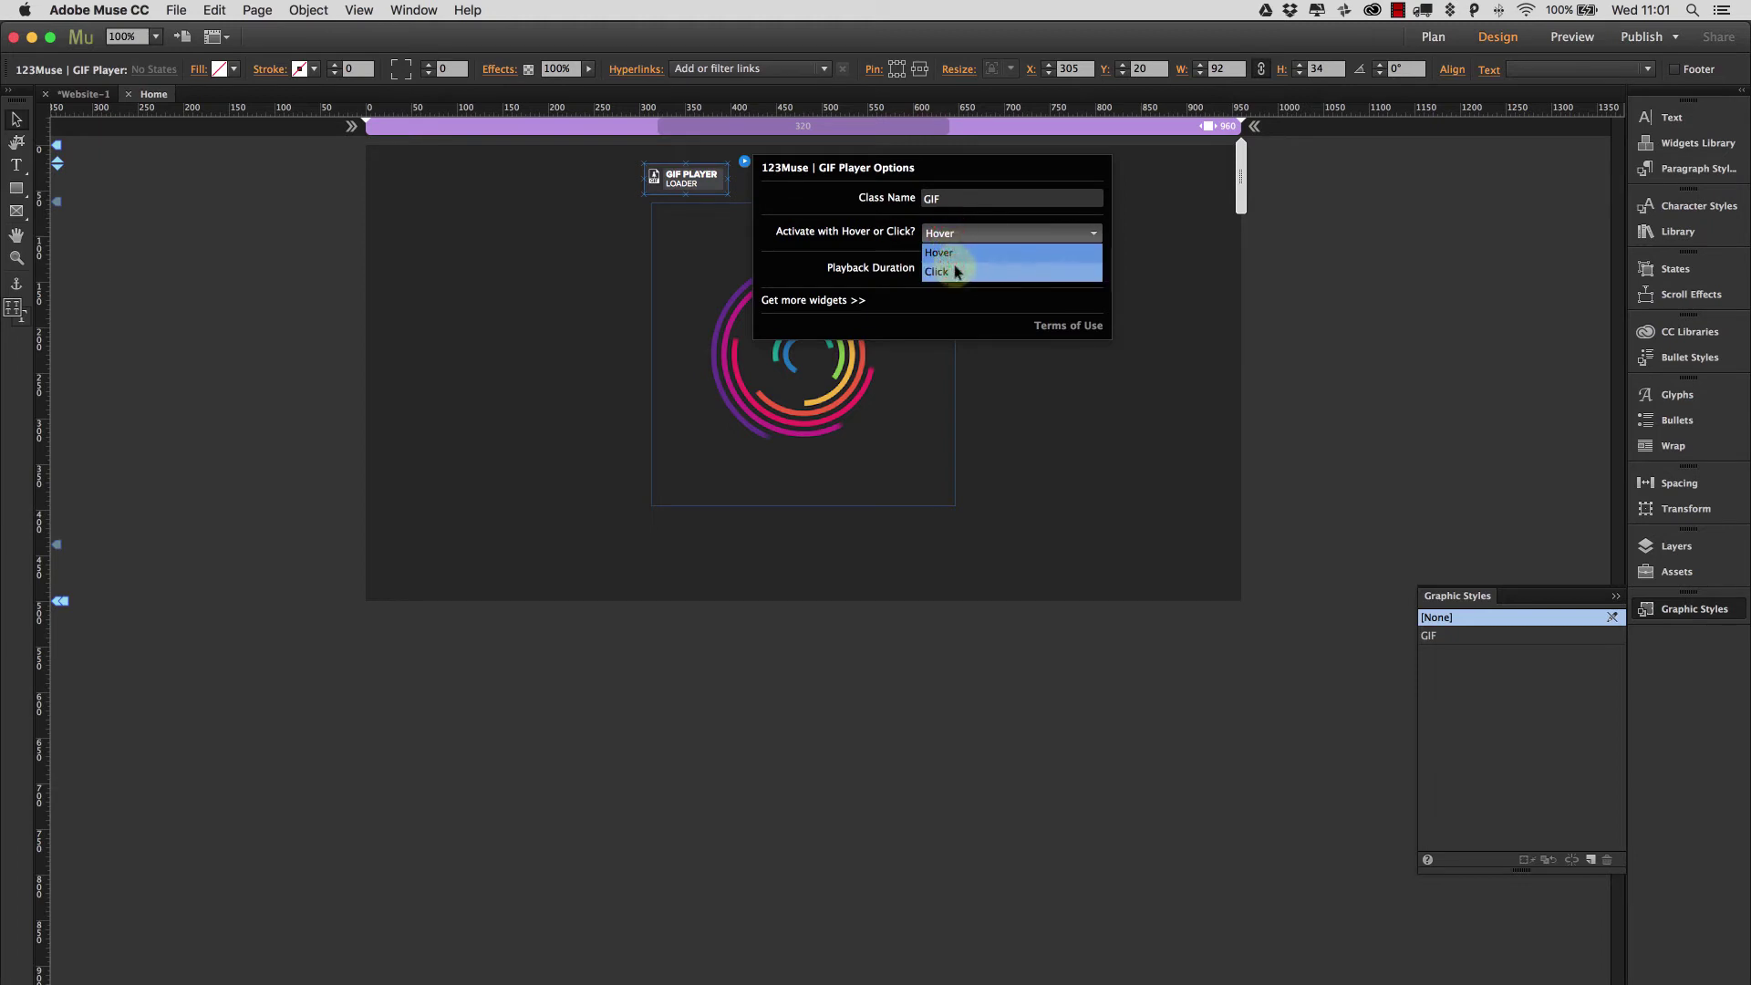
left_click(948, 271)
left_click(1045, 272)
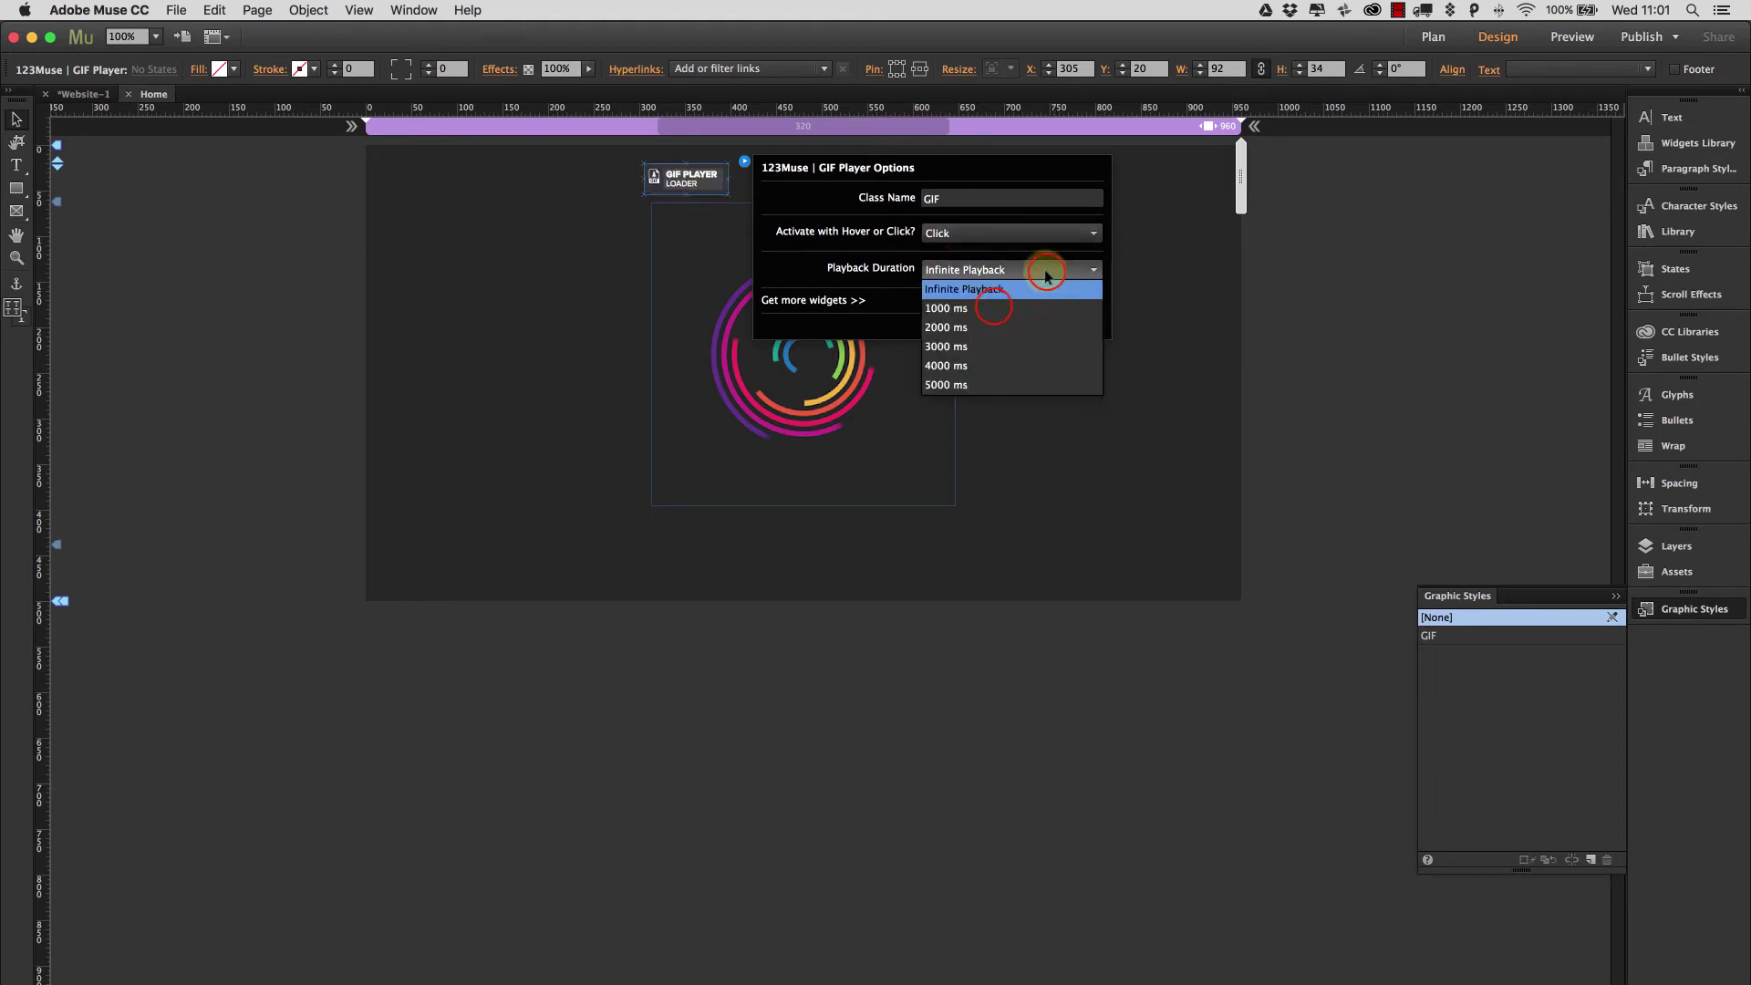
left_click(997, 305)
left_click(1084, 462)
left_click(1084, 465)
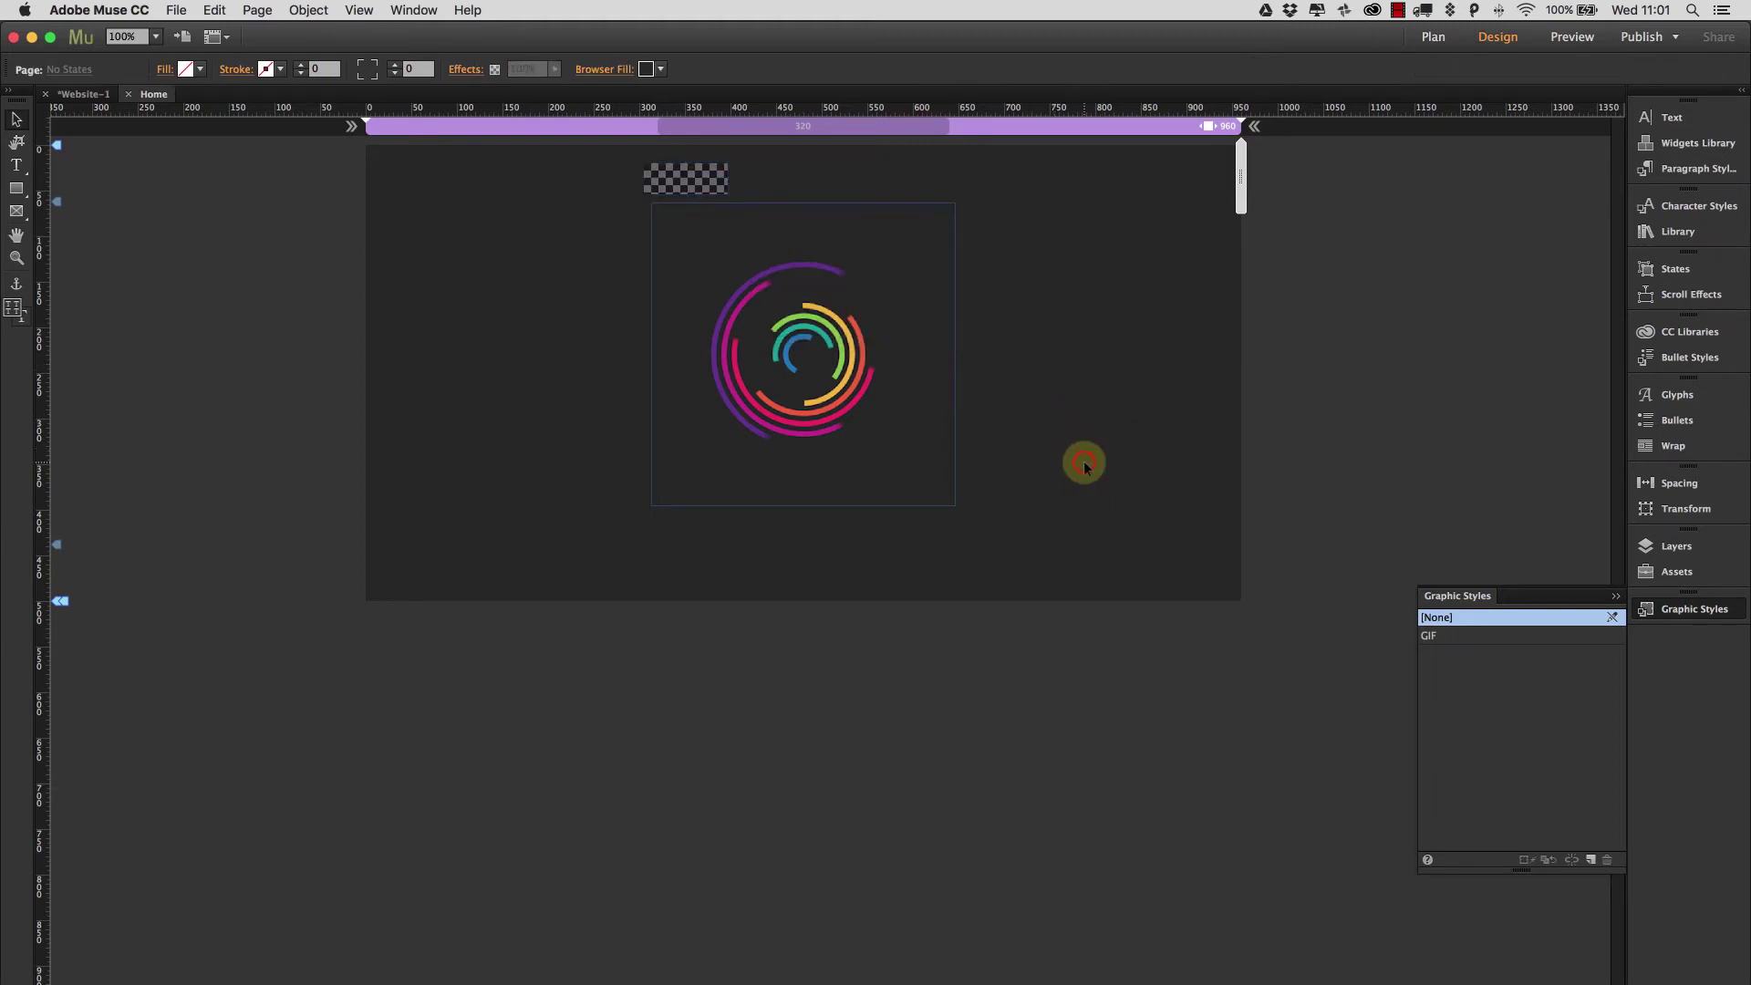
key("super+shift+e")
left_click_drag(355, 396, 1063, 711)
Reload the Chrome preview to test the click-triggered GIF, then close the preview.
left_click(67, 77)
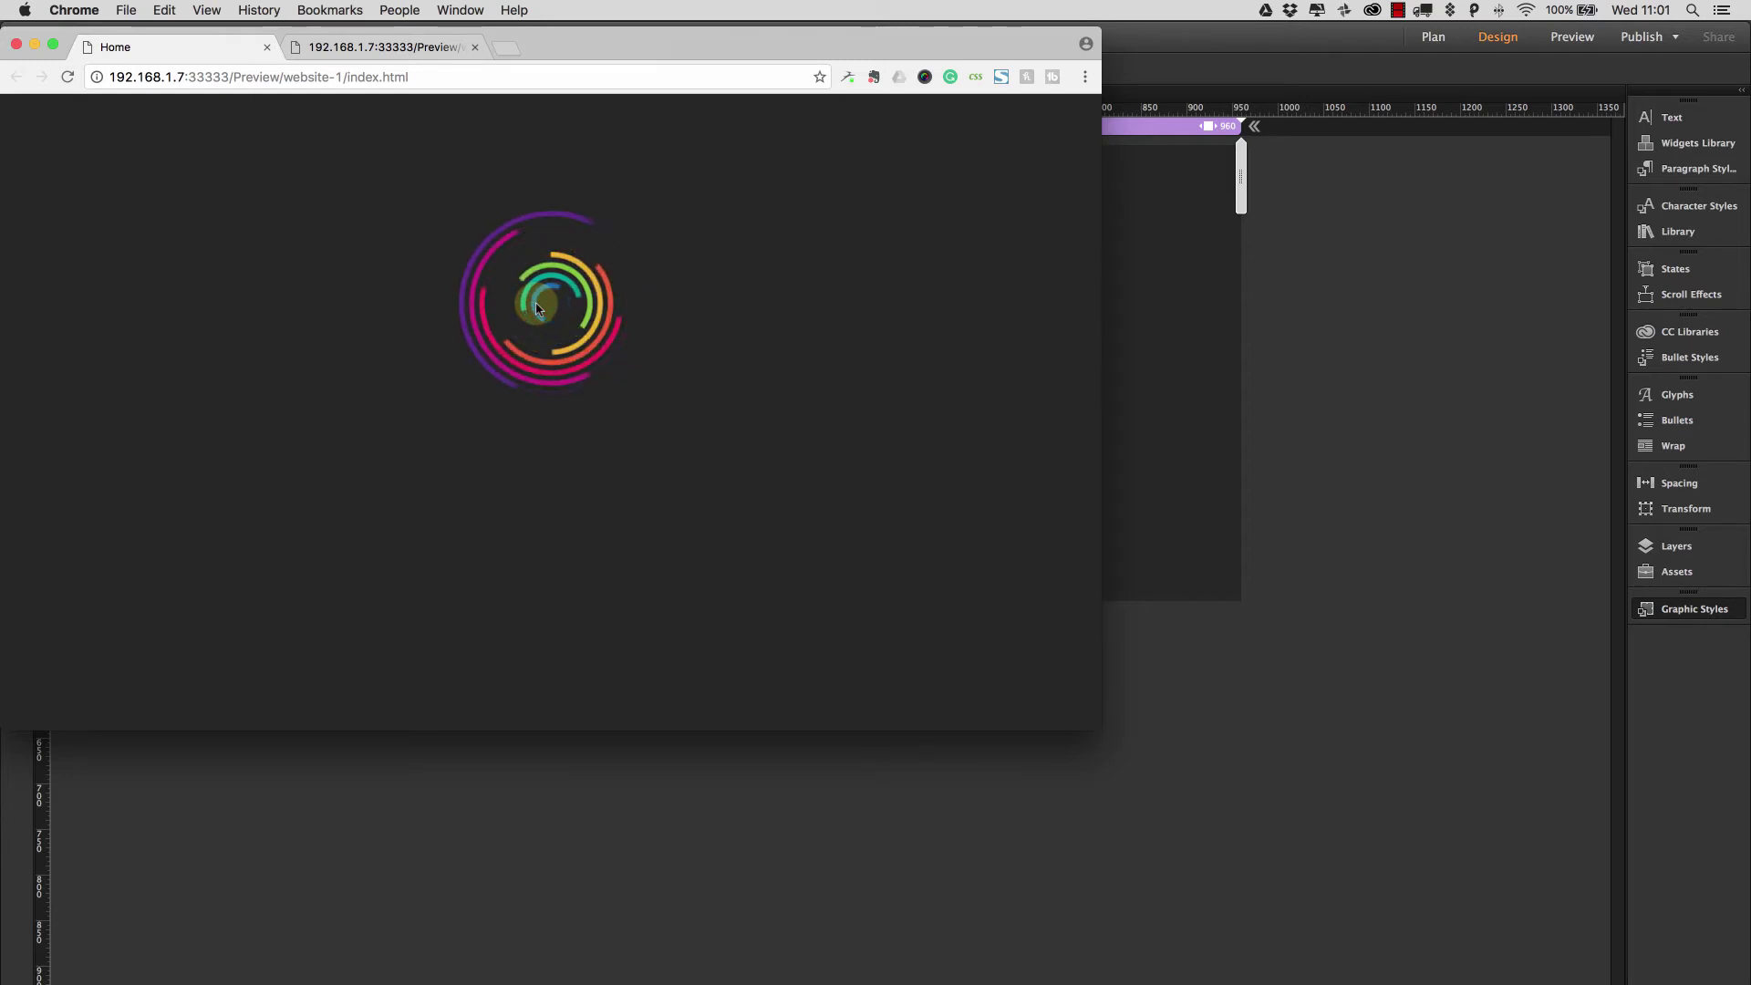
left_click(268, 47)
Close the preview and set the GIF Player widget to Infinite Playback with Hover activation.
left_click(1067, 274)
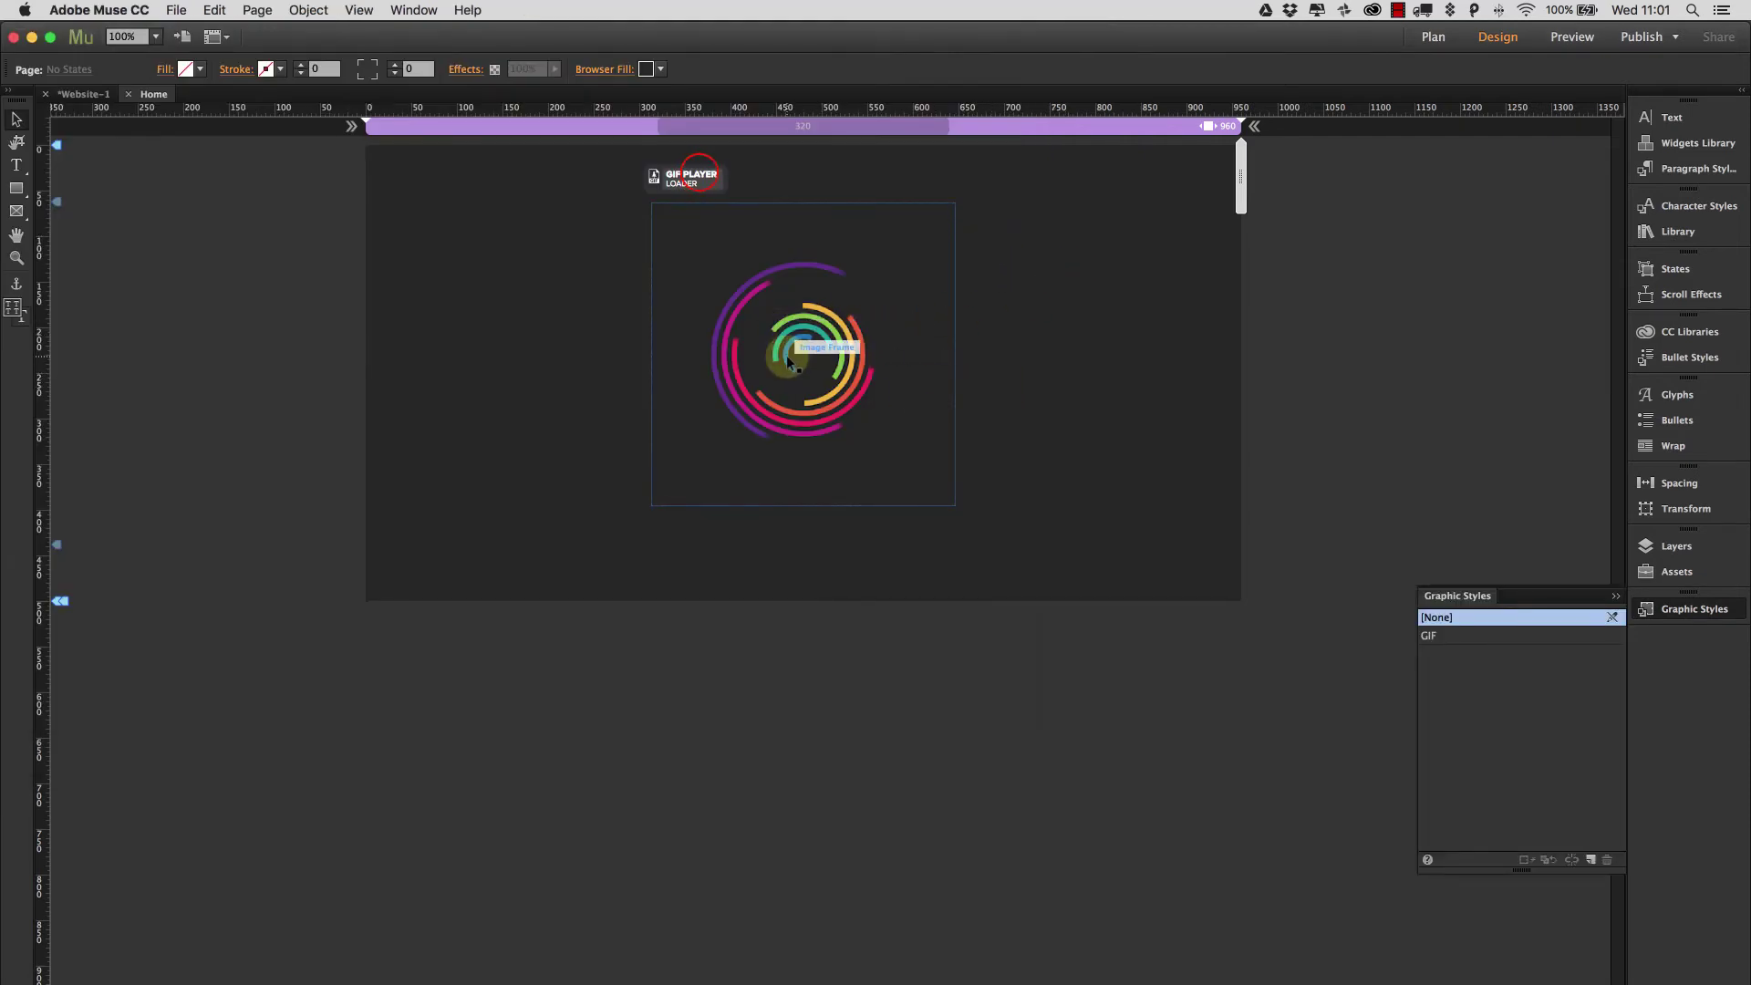
left_click(712, 175)
left_click(746, 162)
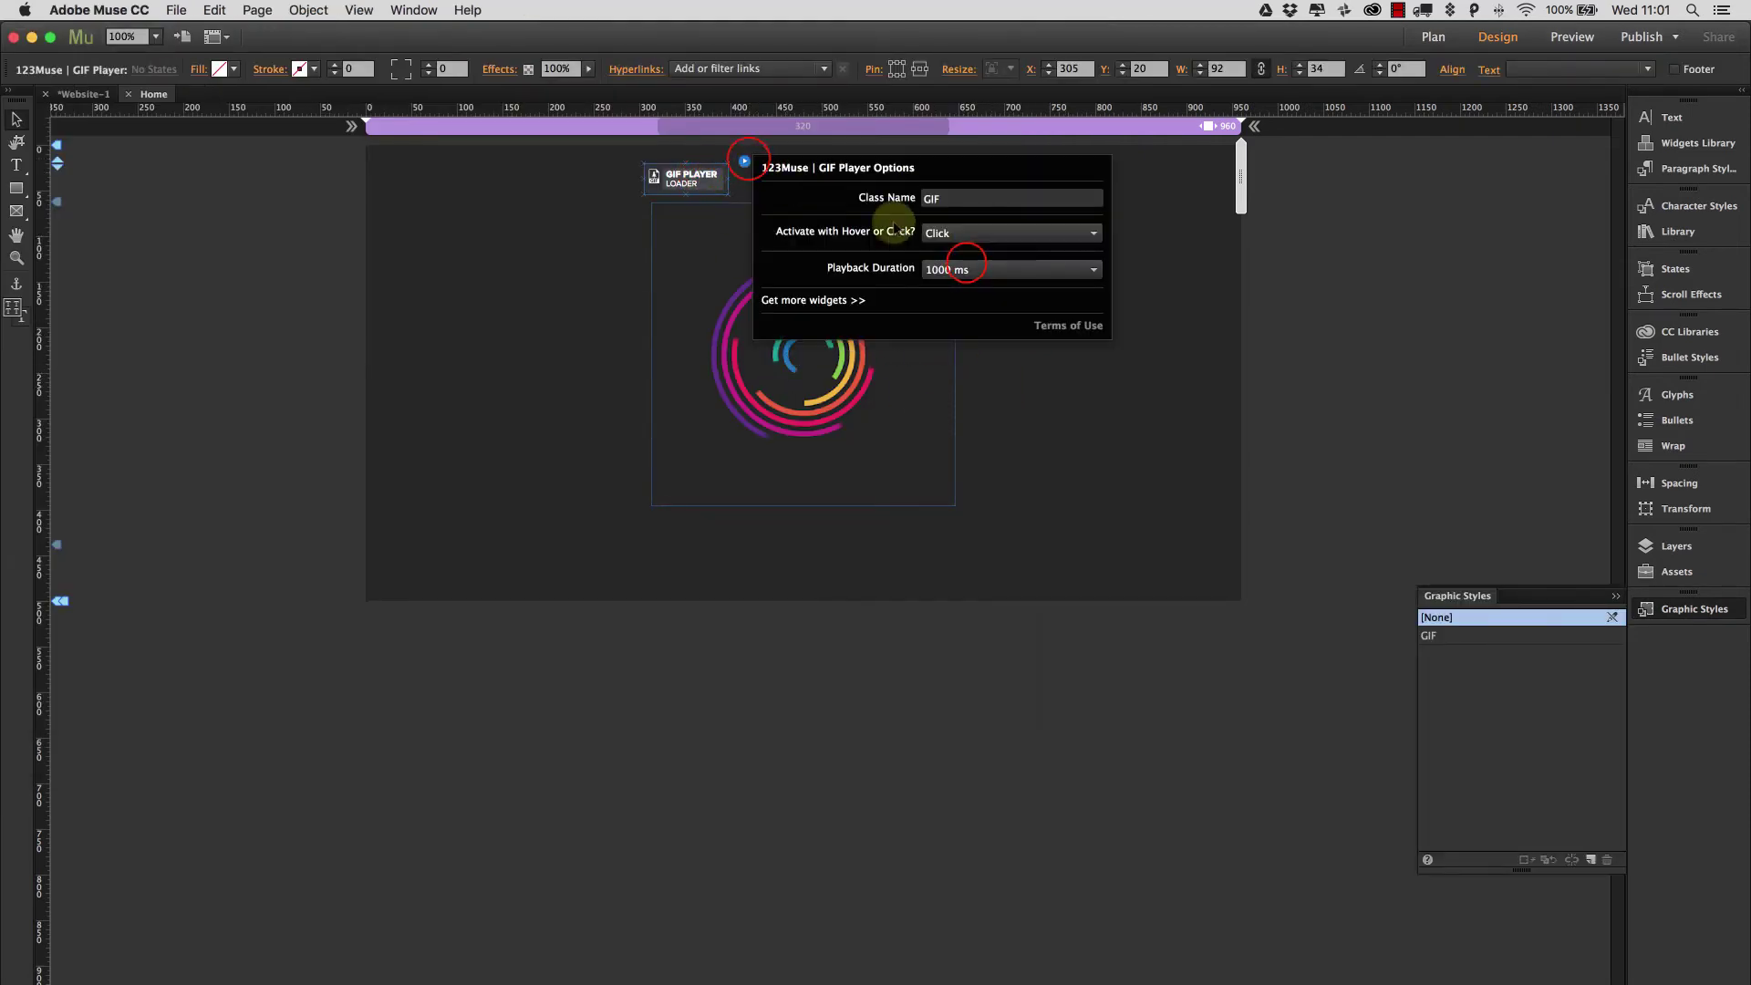
left_click(985, 269)
left_click(985, 289)
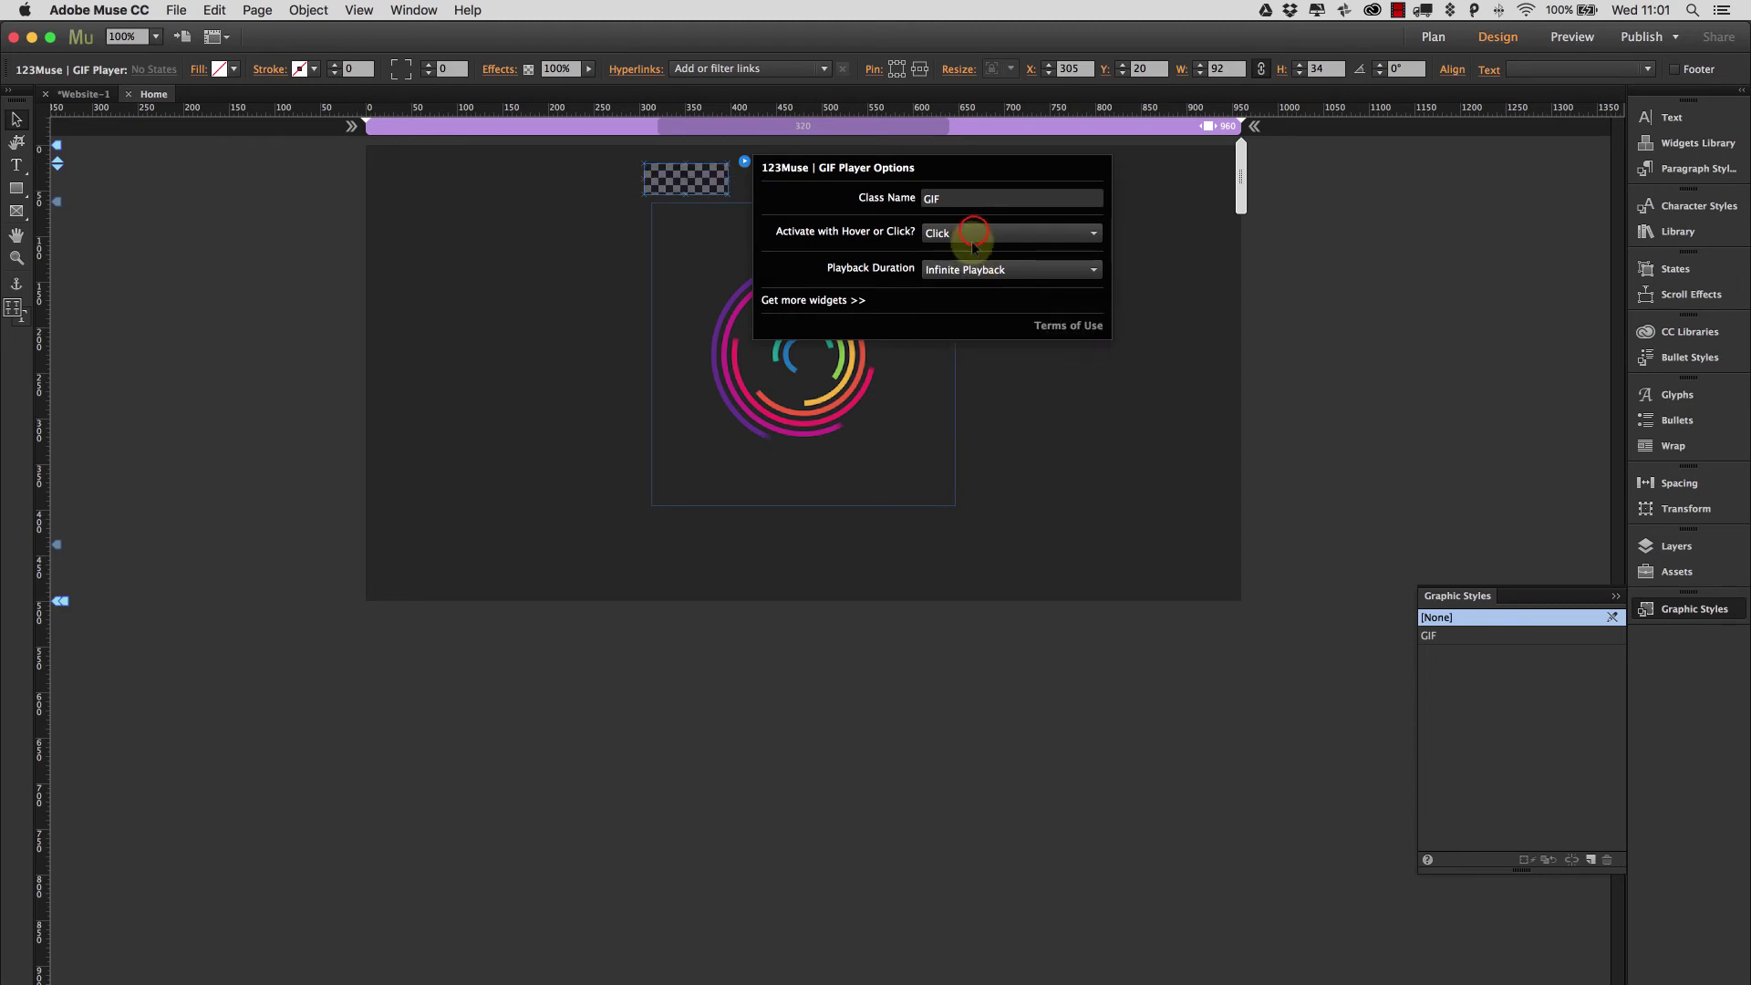
left_click(967, 234)
left_click(967, 253)
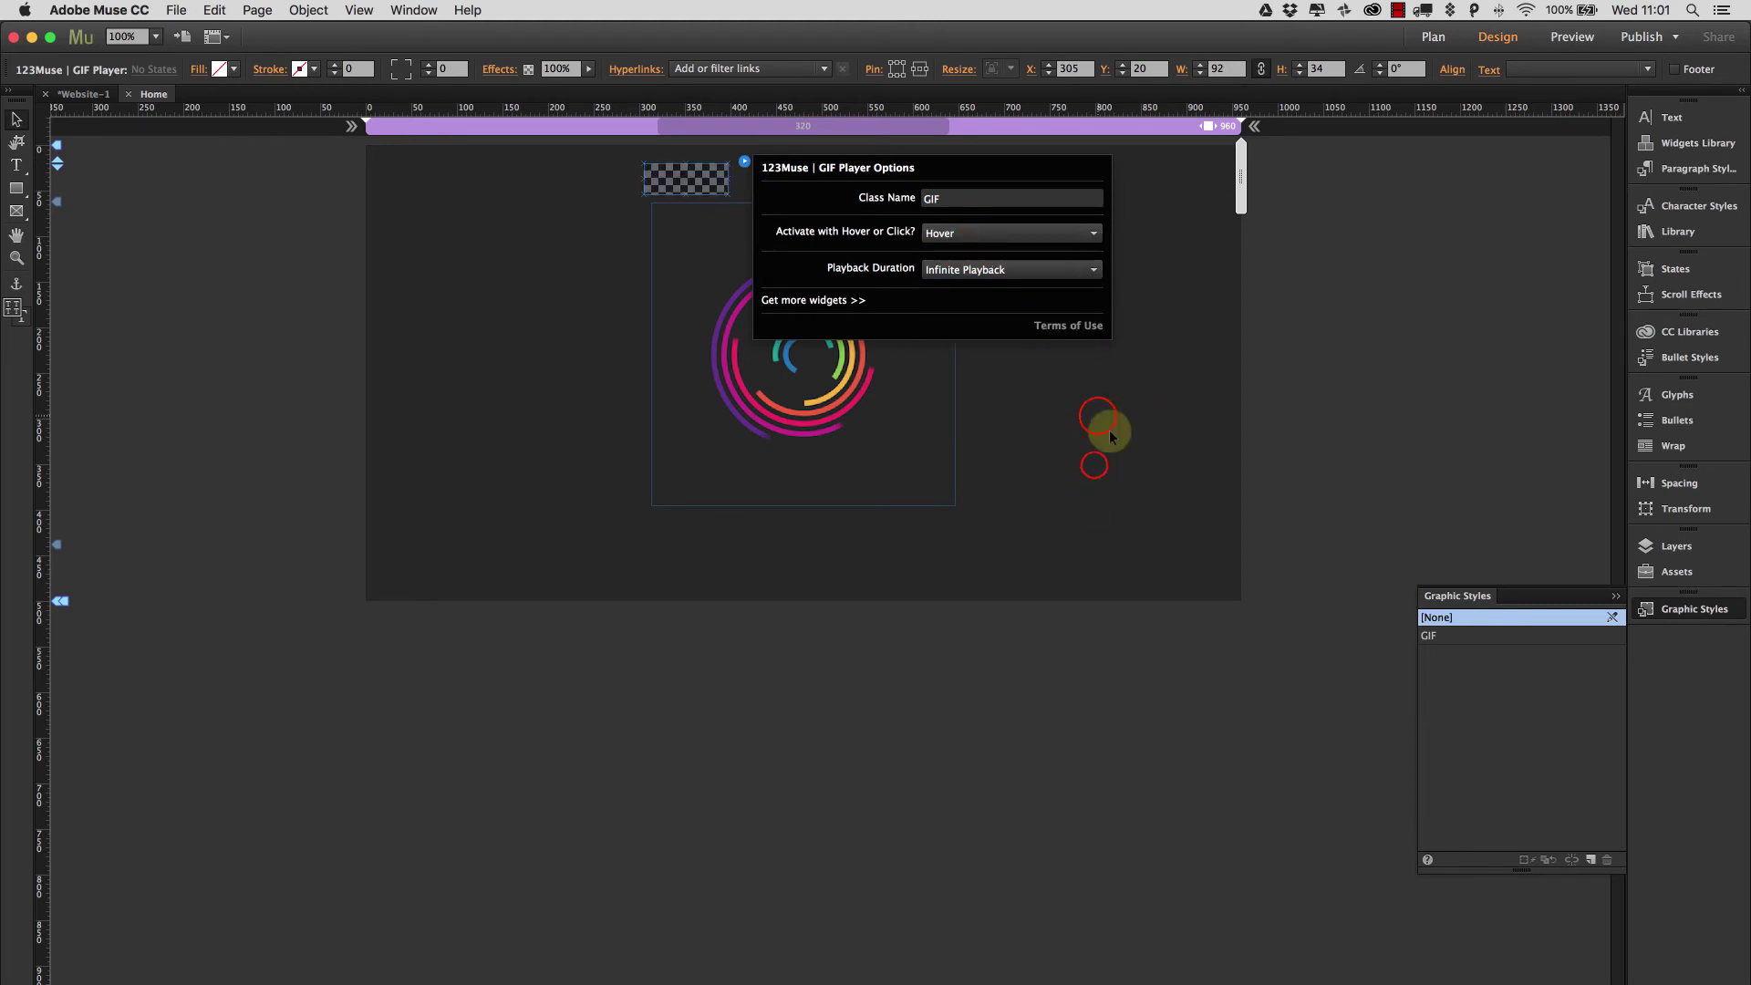
left_click(1095, 462)
left_click(176, 10)
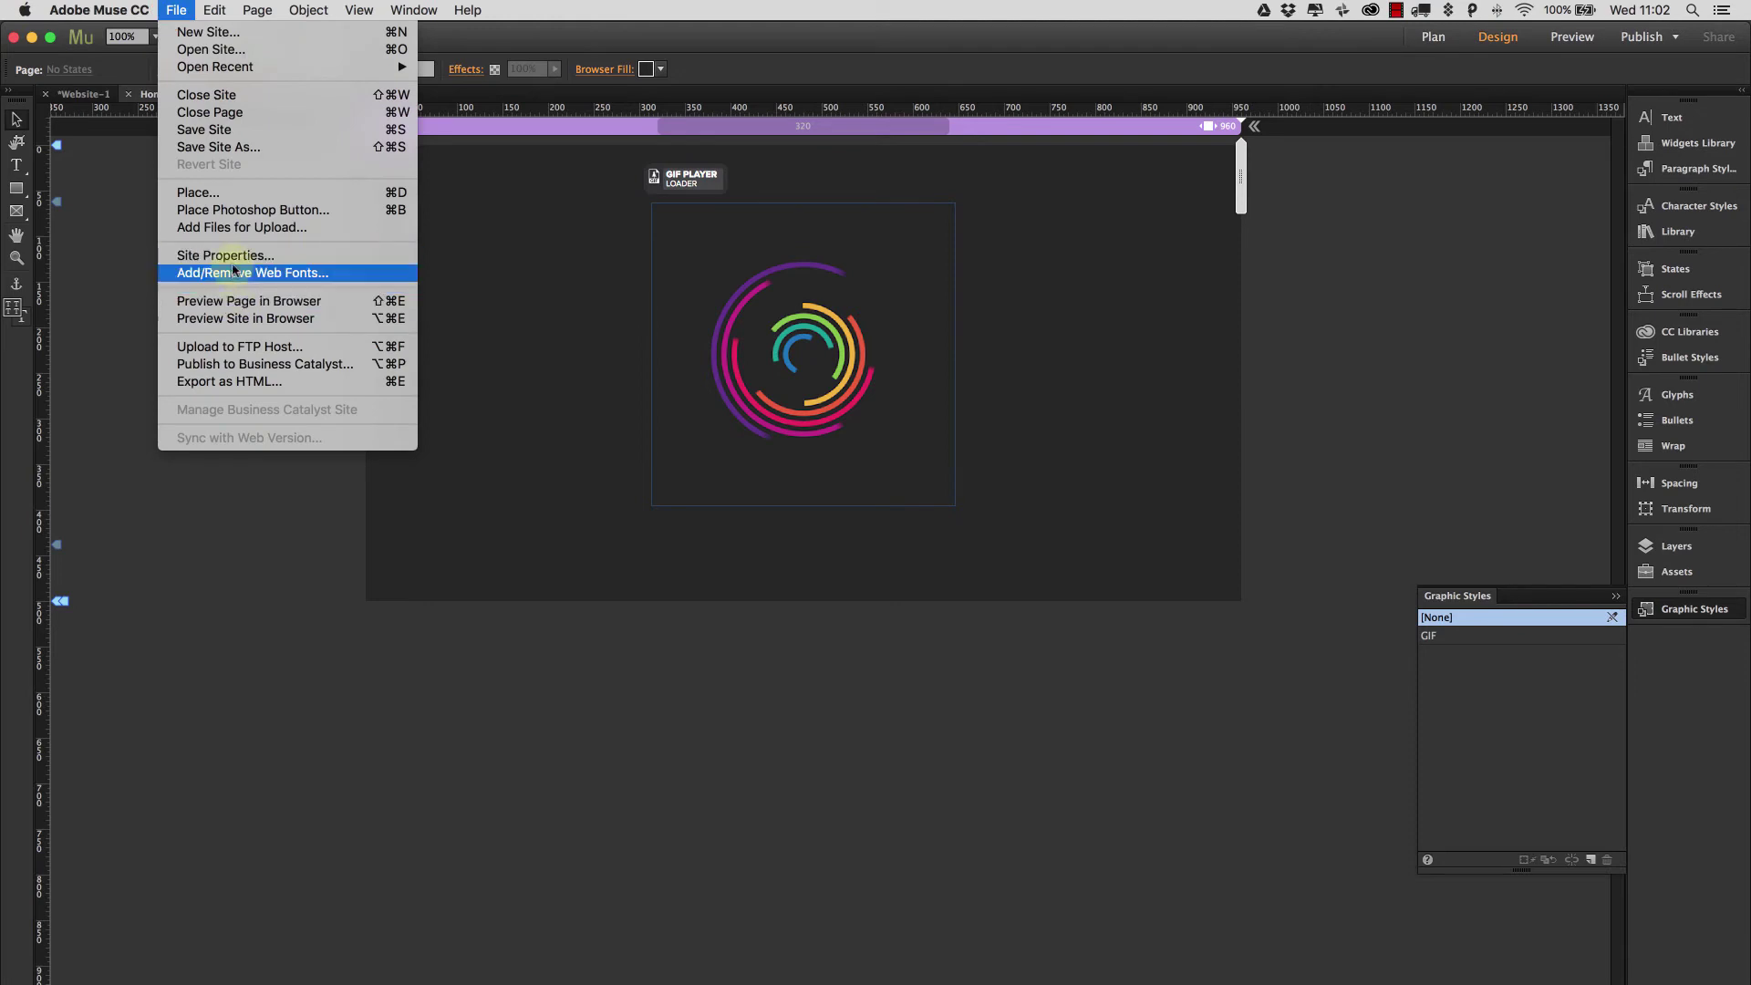
Load 4.gif, 3.gif, 2.gif and 1.gif from the Desktop with File > Place.
left_click(227, 191)
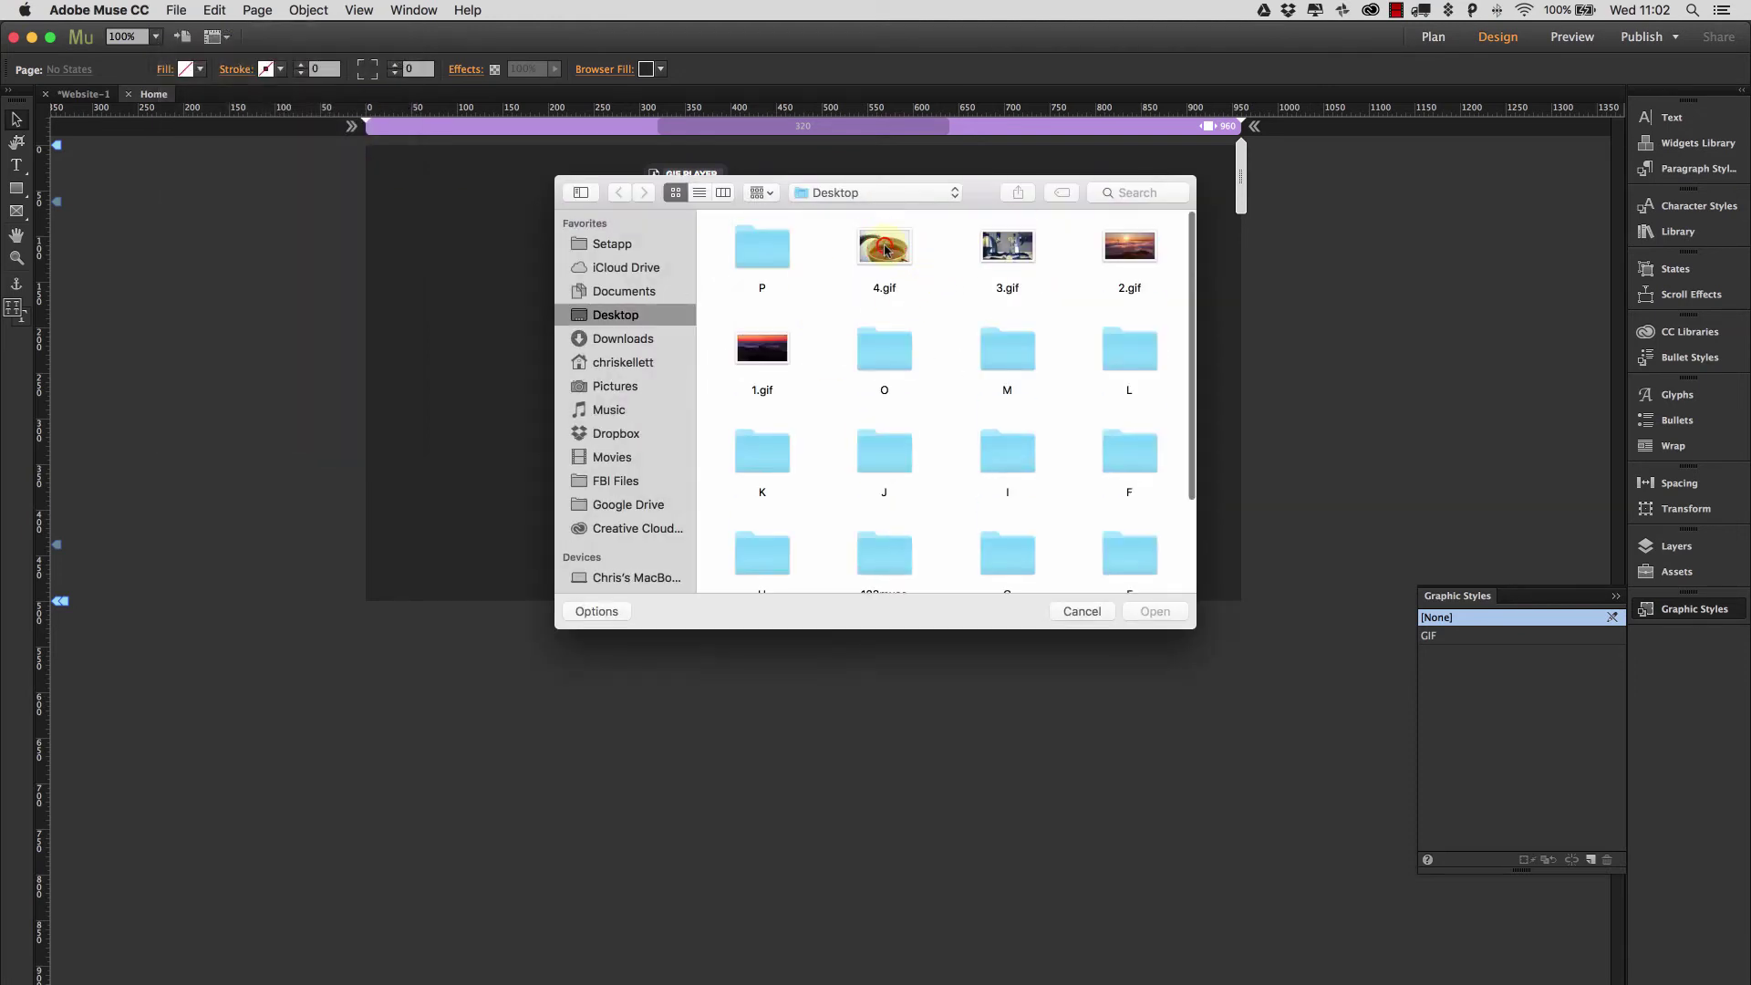
left_click(884, 248)
left_click(1007, 246, "super")
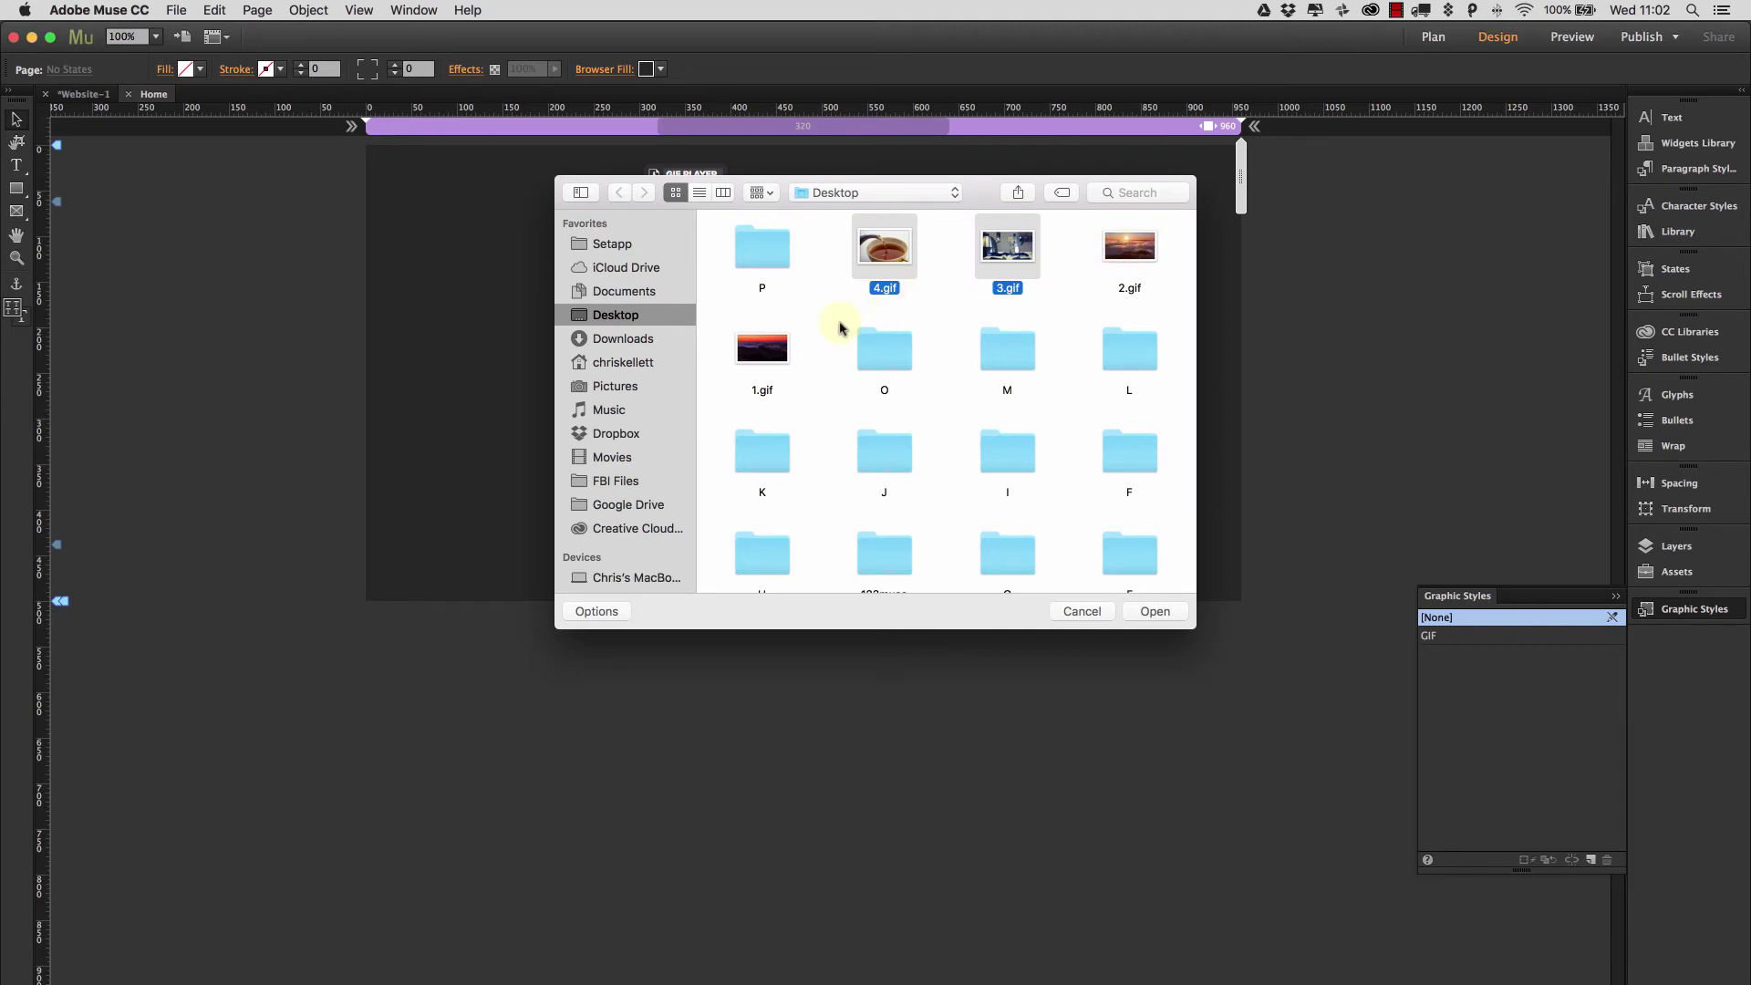
key("shift+Right")
left_click(760, 351, "super")
left_click(1146, 605)
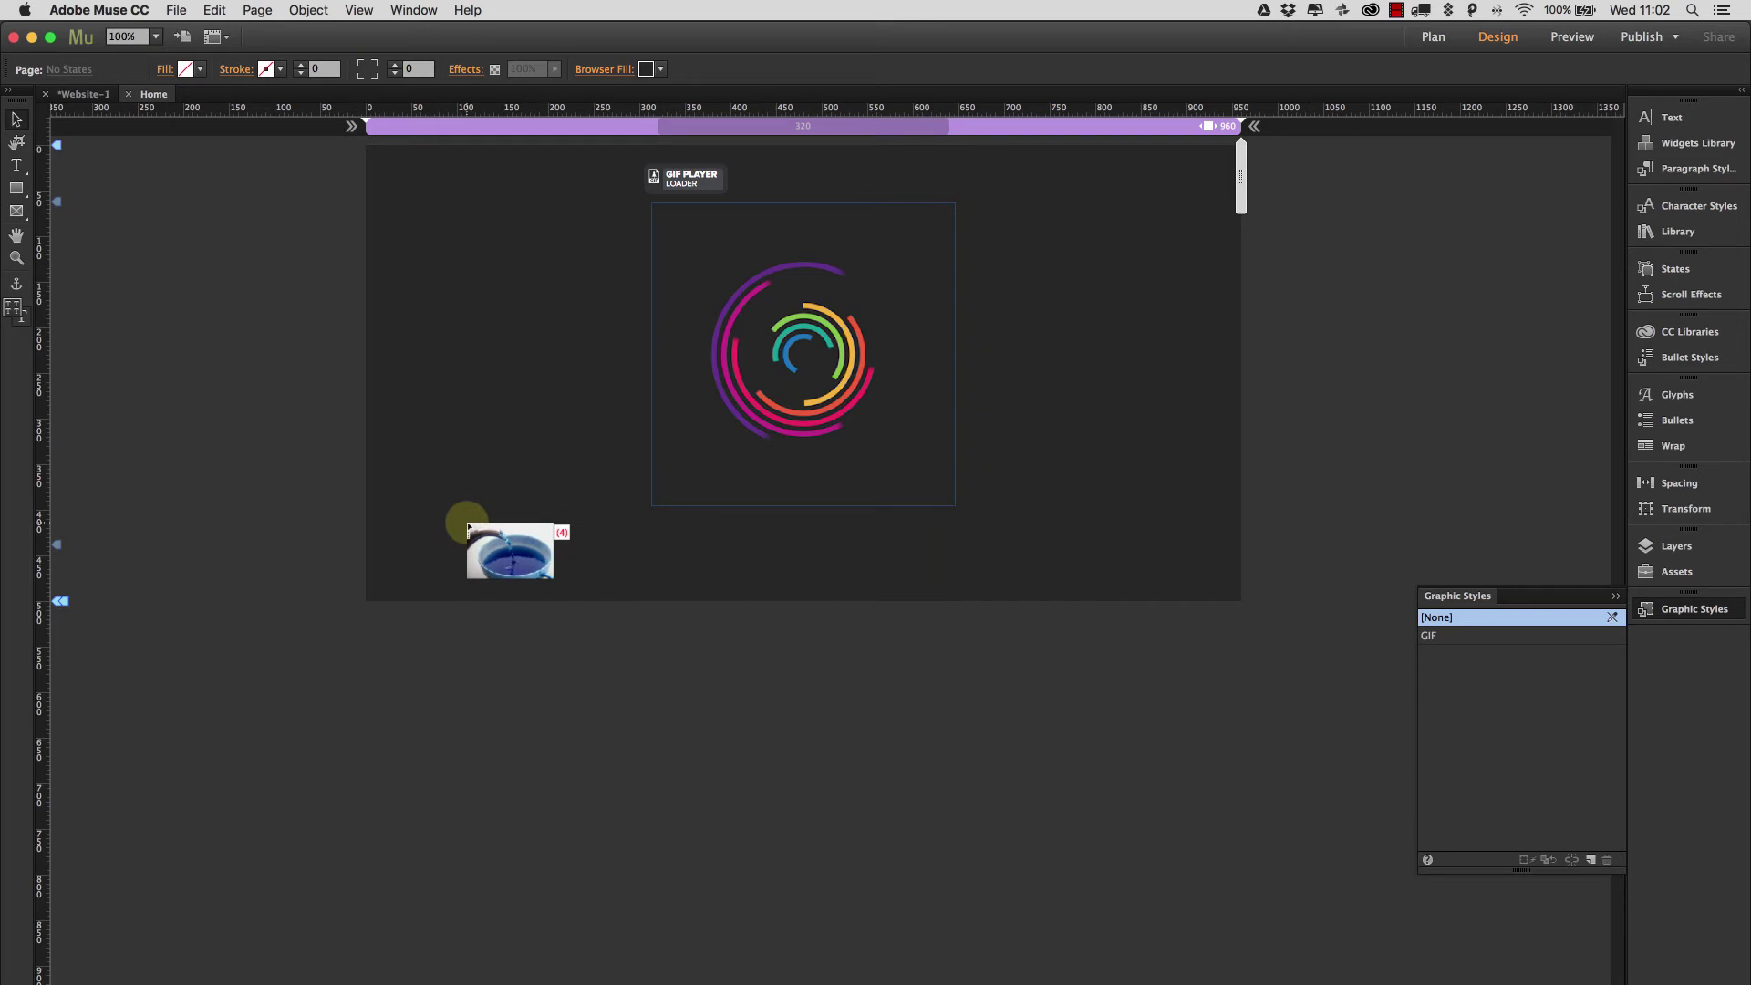
Place the tea, kettle, foggy sunset and purple hills GIFs below the spiral loader.
left_click(436, 526)
left_click_drag(436, 526, 691, 808)
left_click_drag(903, 526, 1095, 722)
left_click_drag(907, 727, 1173, 906)
left_click_drag(437, 835, 638, 890)
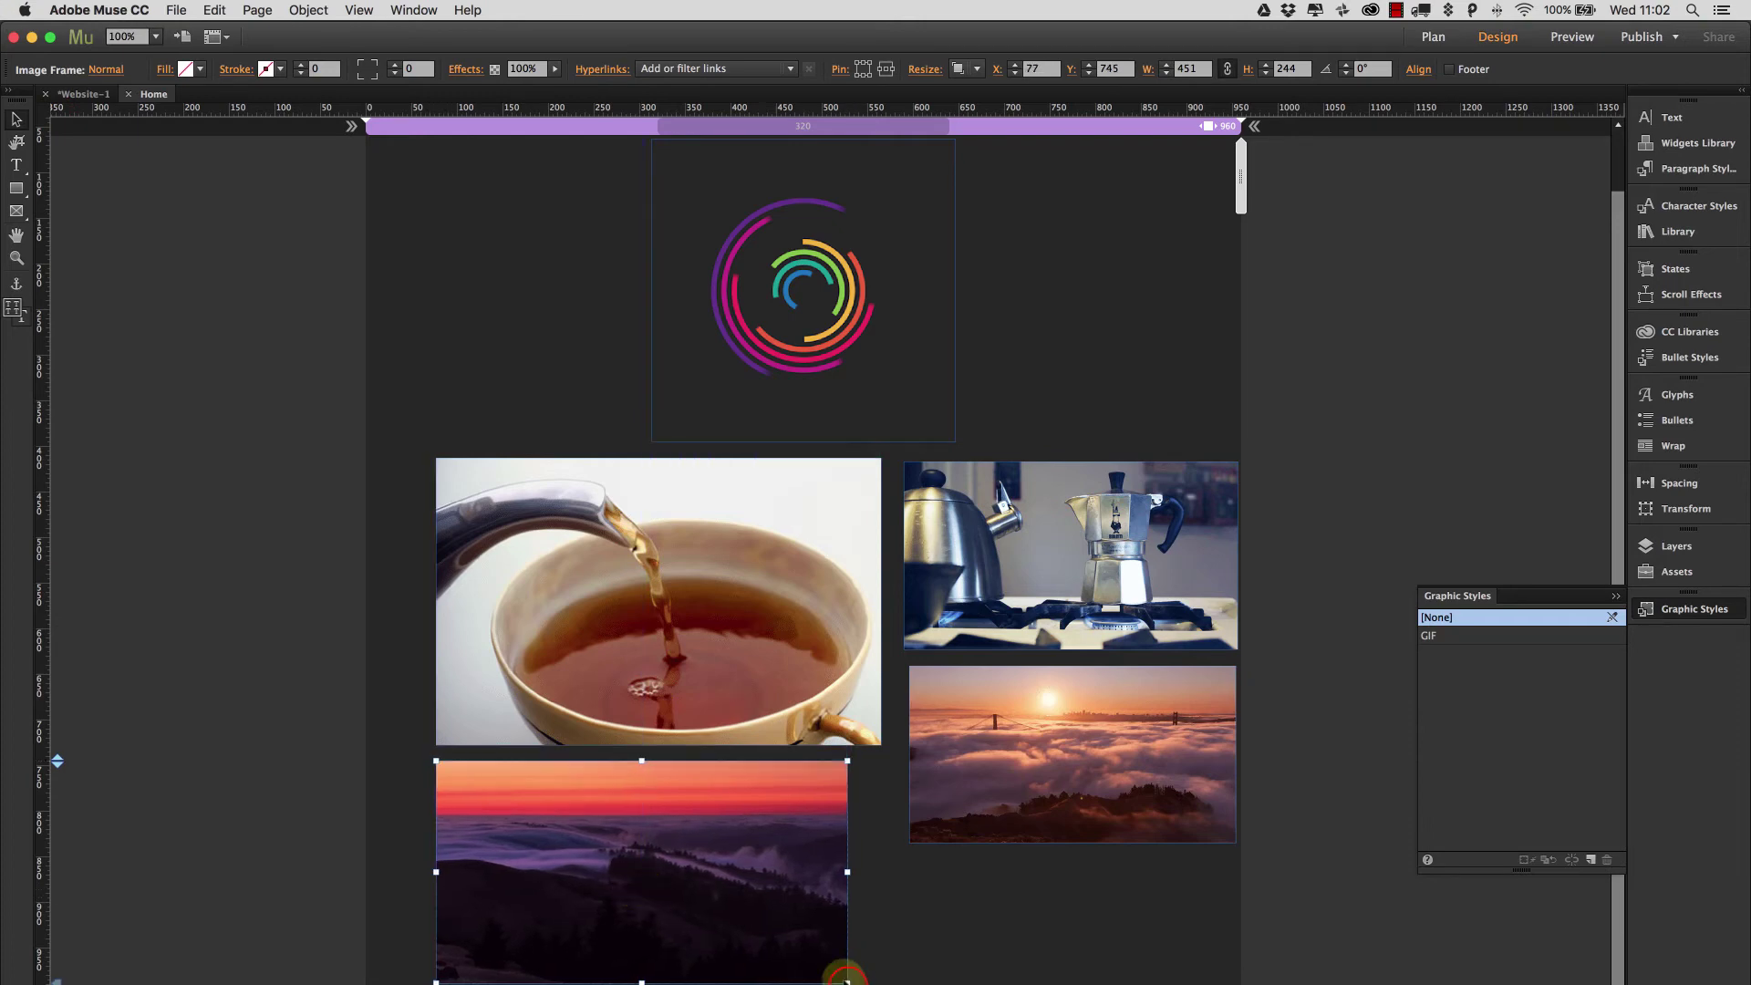
Resize and align the four GIF frames into an even two-column grid.
mouse_move(847, 981)
left_mouse_down()
mouse_move(893, 984)
mouse_move(873, 984)
left_mouse_up()
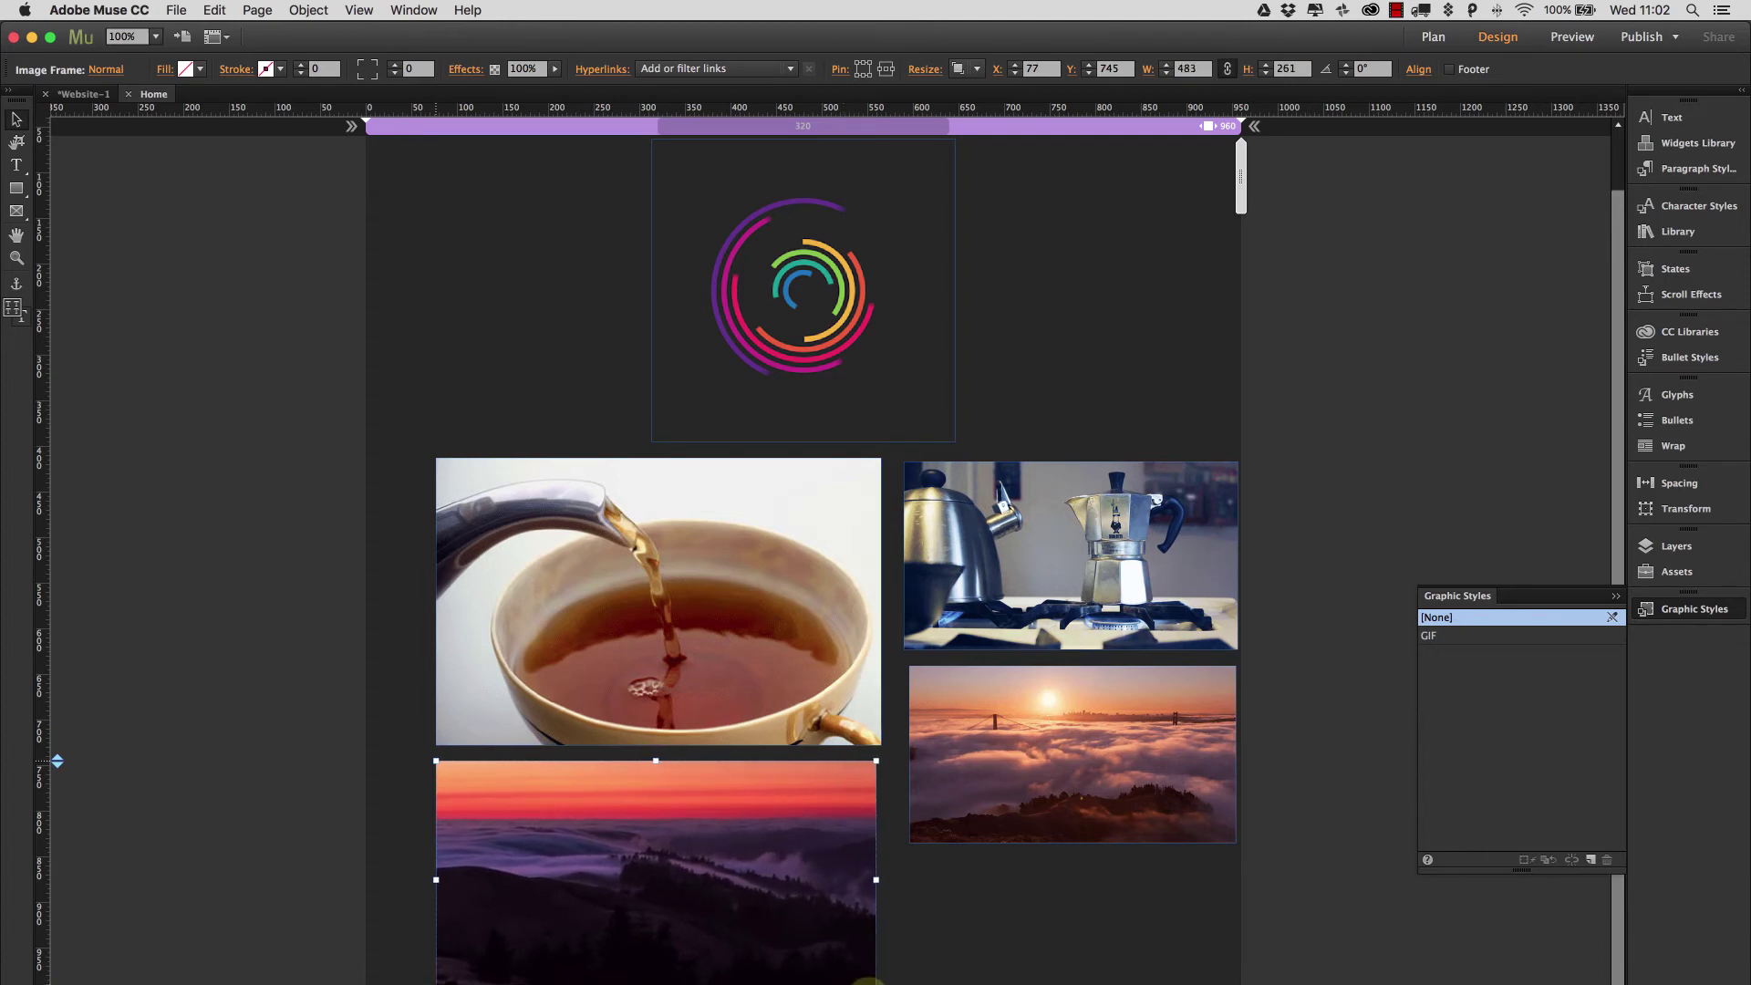
left_click_drag(874, 983, 880, 983)
mouse_move(1065, 564)
left_mouse_down()
mouse_move(1034, 564)
mouse_move(1059, 566)
left_mouse_up()
mouse_move(1087, 672)
left_mouse_down()
mouse_move(1063, 672)
mouse_move(1076, 681)
left_mouse_up()
left_click(1223, 837)
left_click_drag(1223, 836, 1229, 840)
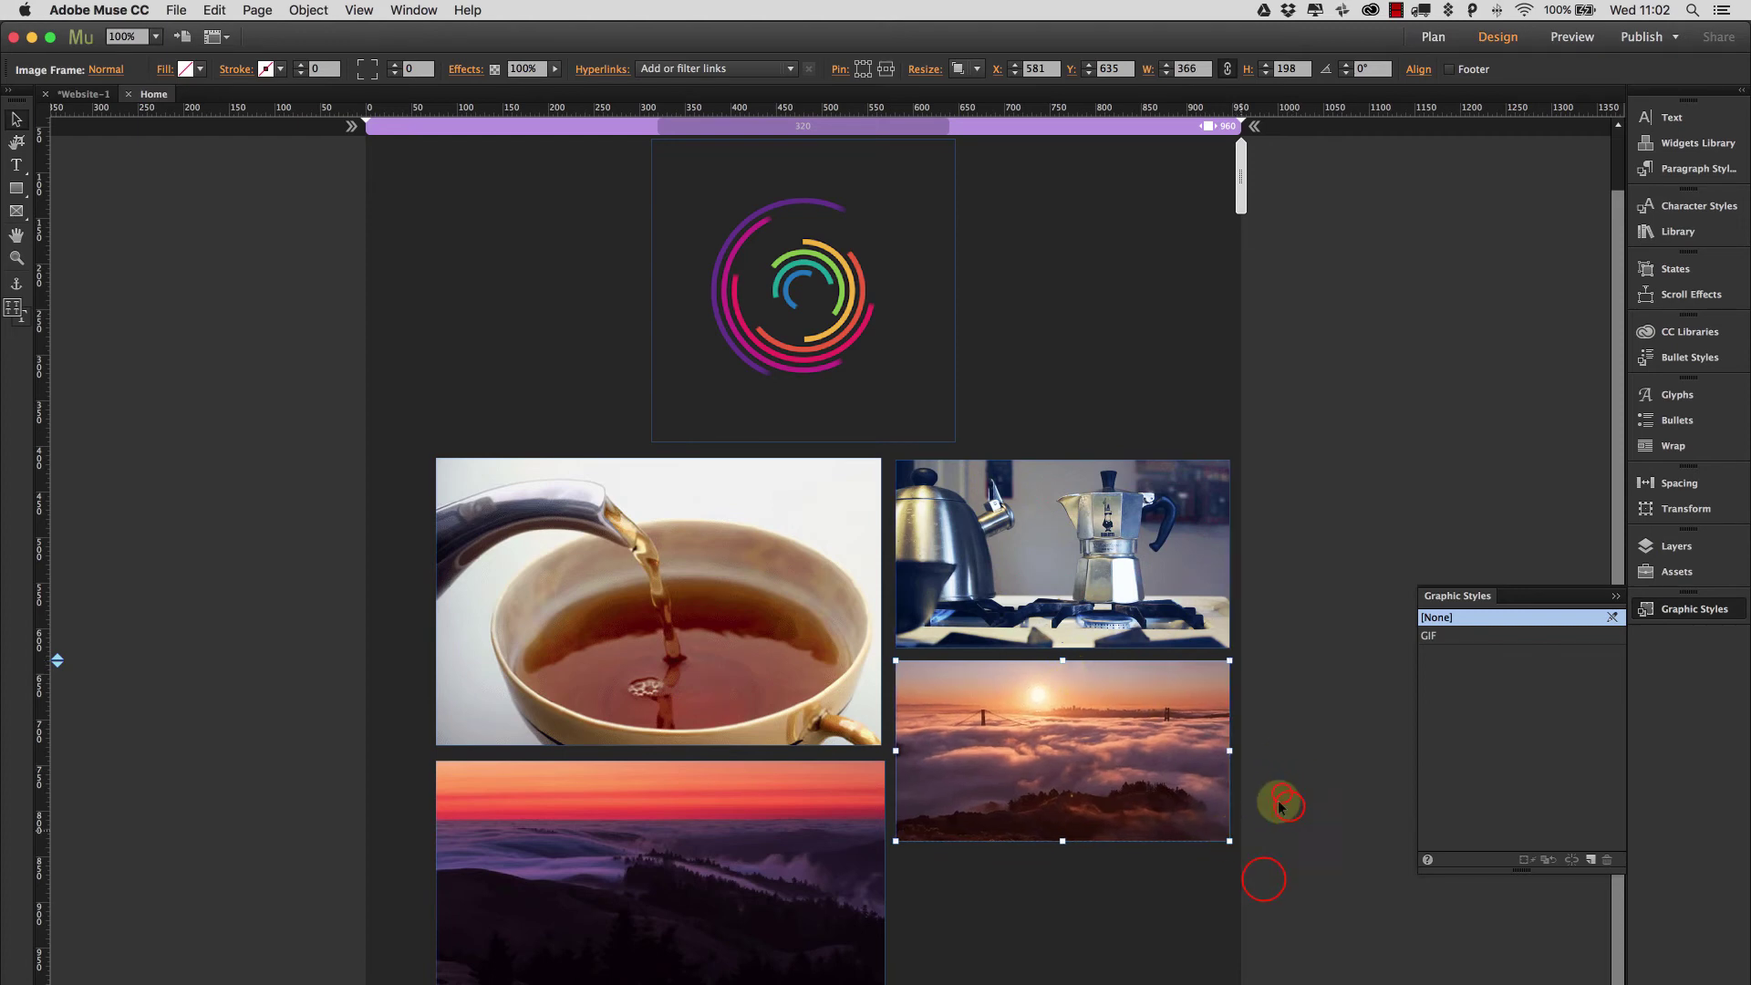
Shift all four GIF images left together to centre the grid under the spiral.
left_click(1286, 819)
left_click_drag(189, 509, 379, 512)
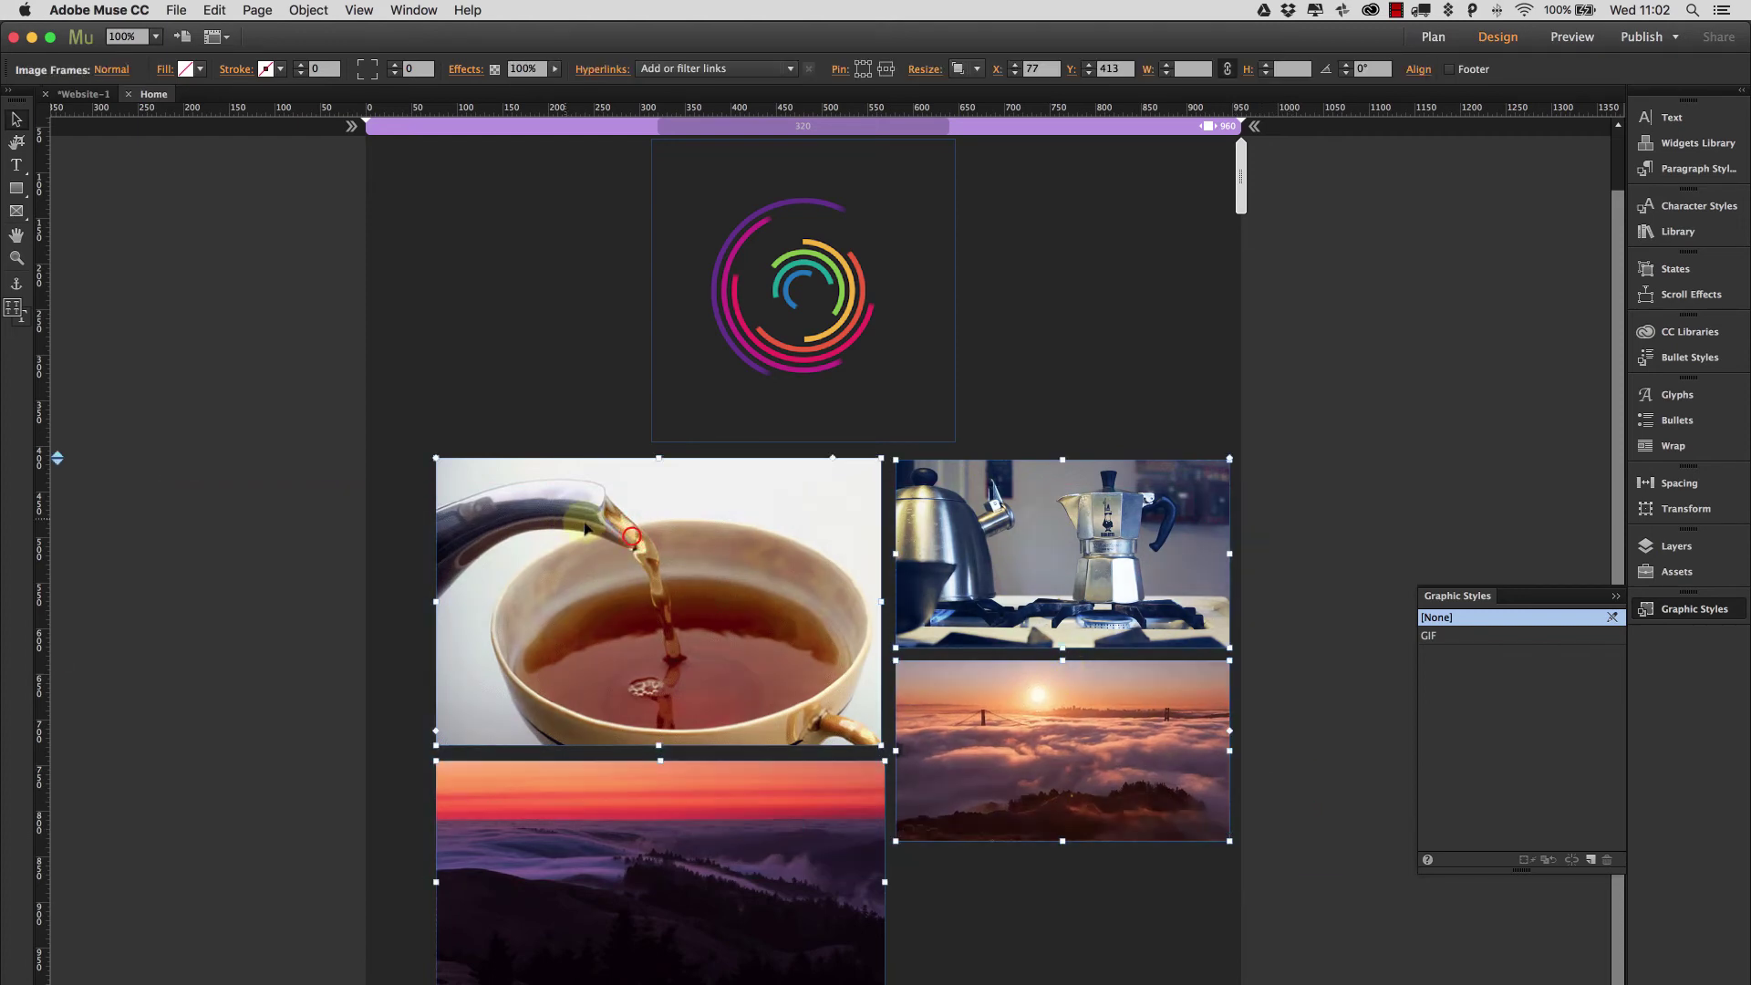
mouse_move(620, 540)
left_mouse_down()
mouse_move(572, 537)
mouse_move(602, 540)
left_mouse_up()
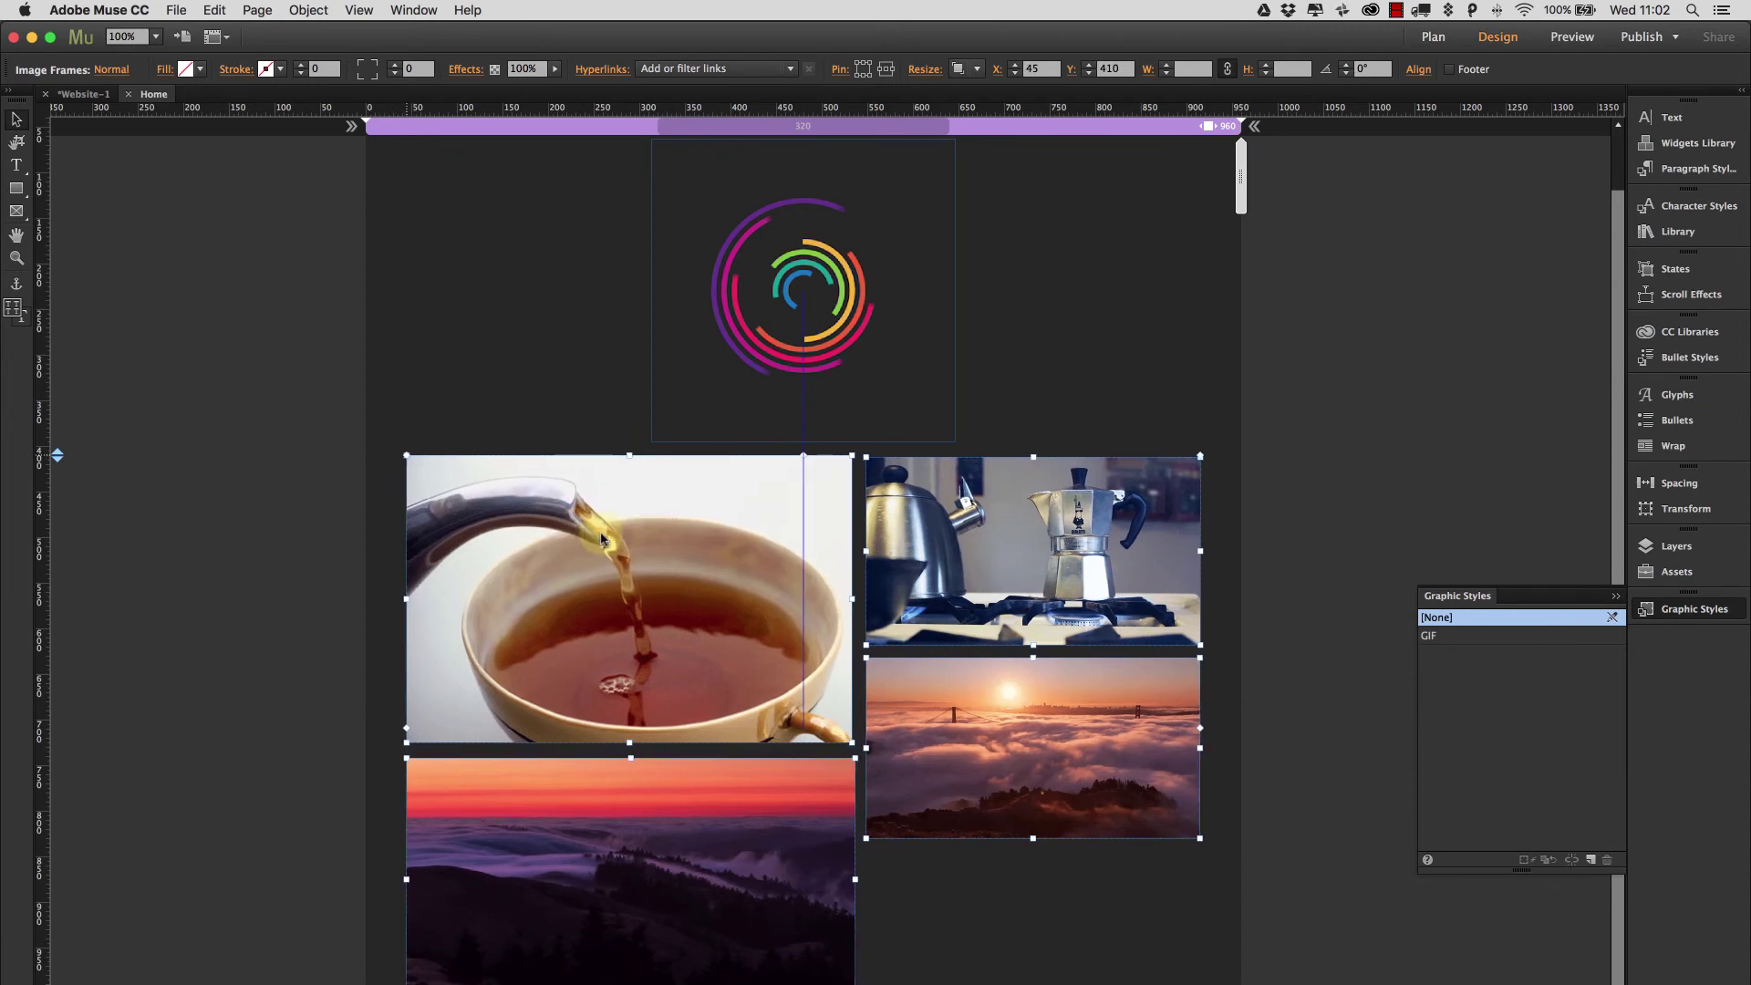
left_click(1322, 407)
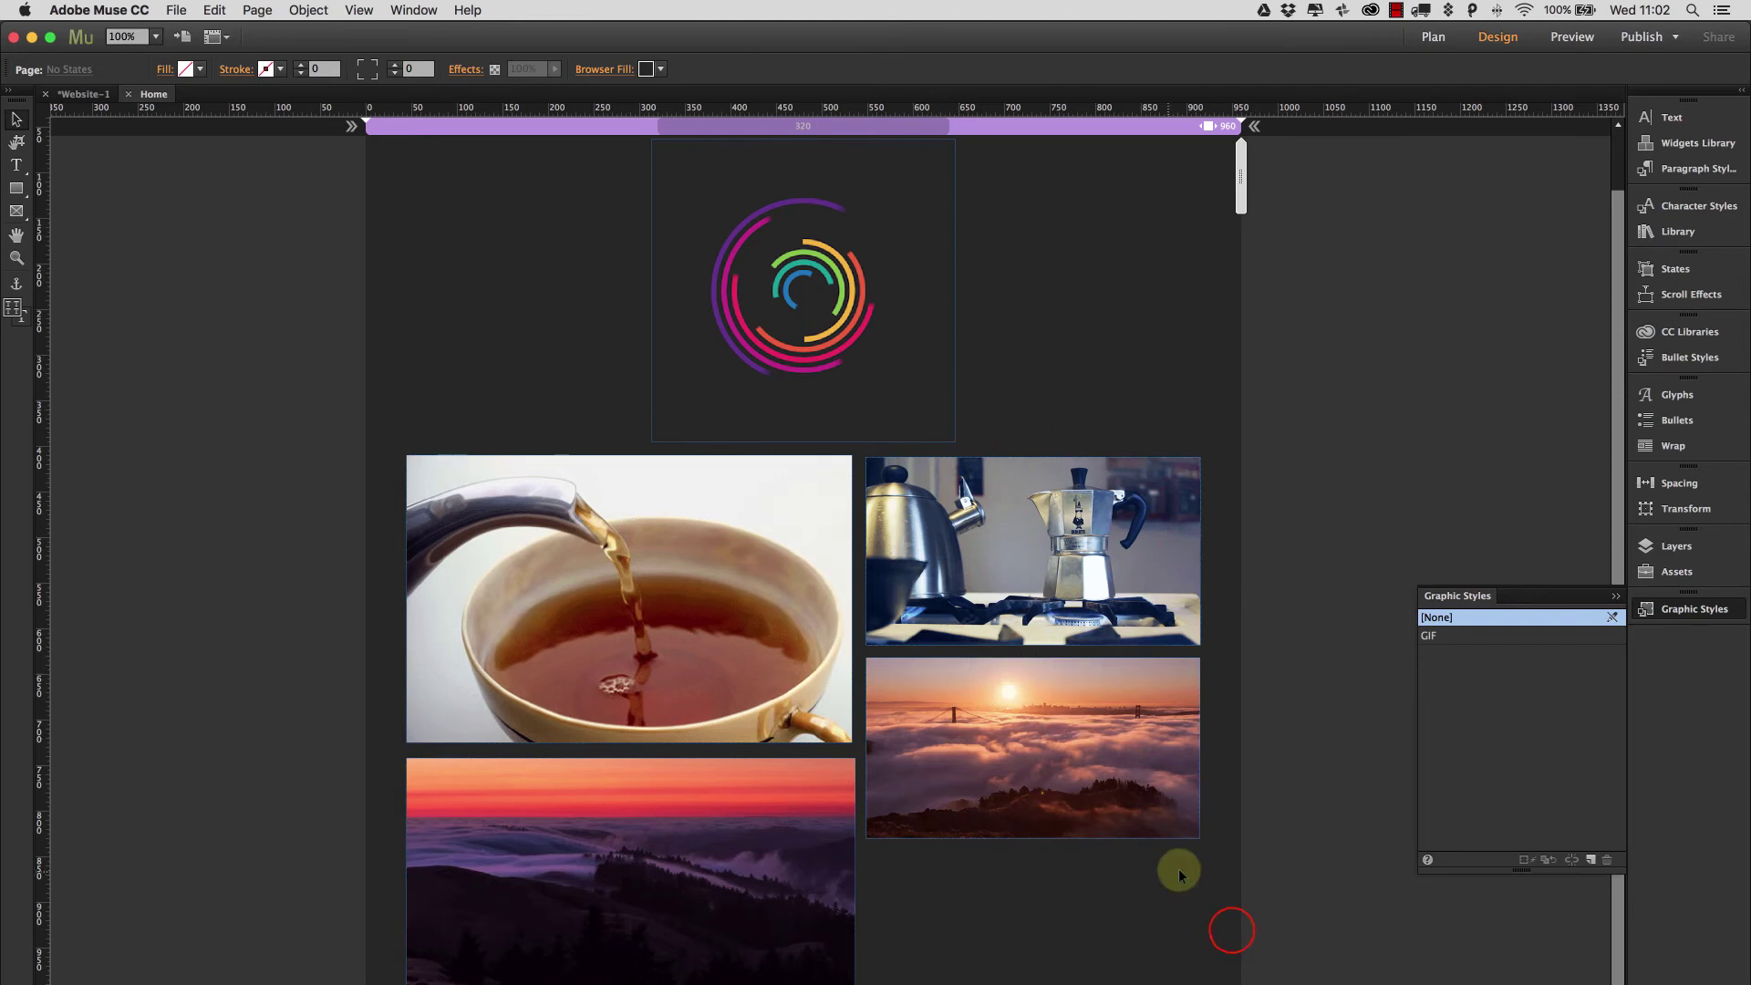
Apply the GIF graphic style to all four images and deselect them.
left_click_drag(1233, 931, 486, 572)
left_click(1432, 636)
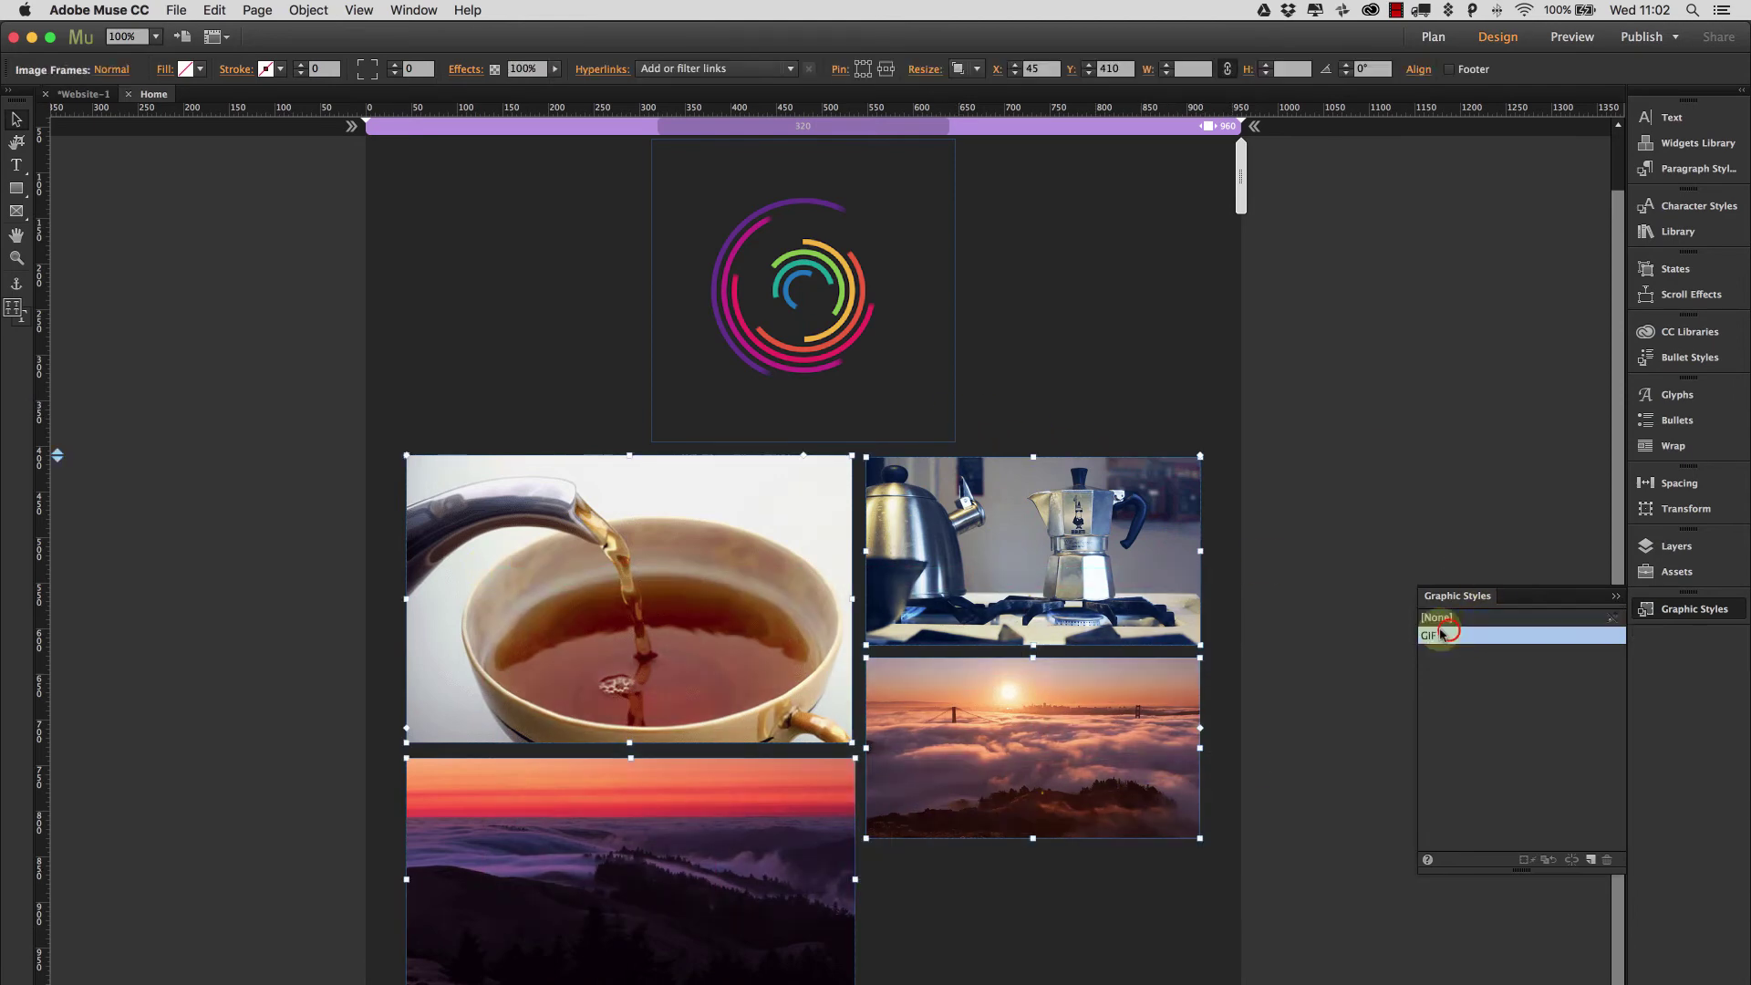
left_click(1182, 394)
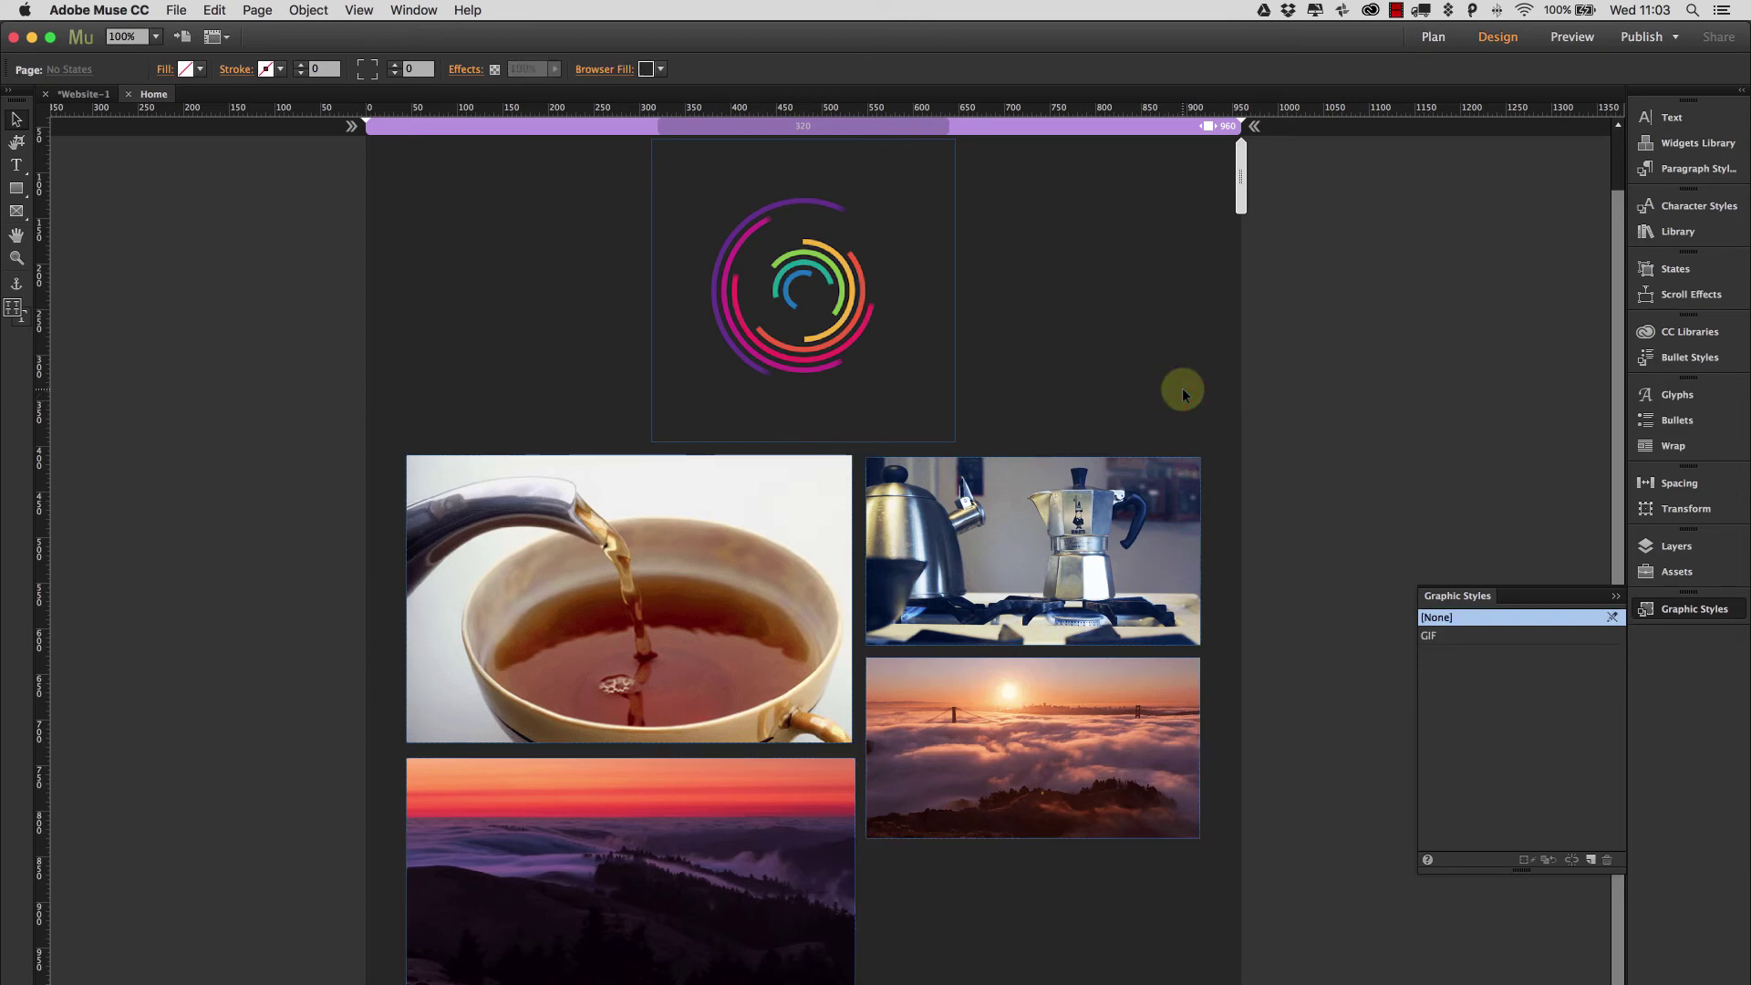
Preview the page in Chrome, resize the window to test the grid's scaling, then close the tab.
key("super+alt+e")
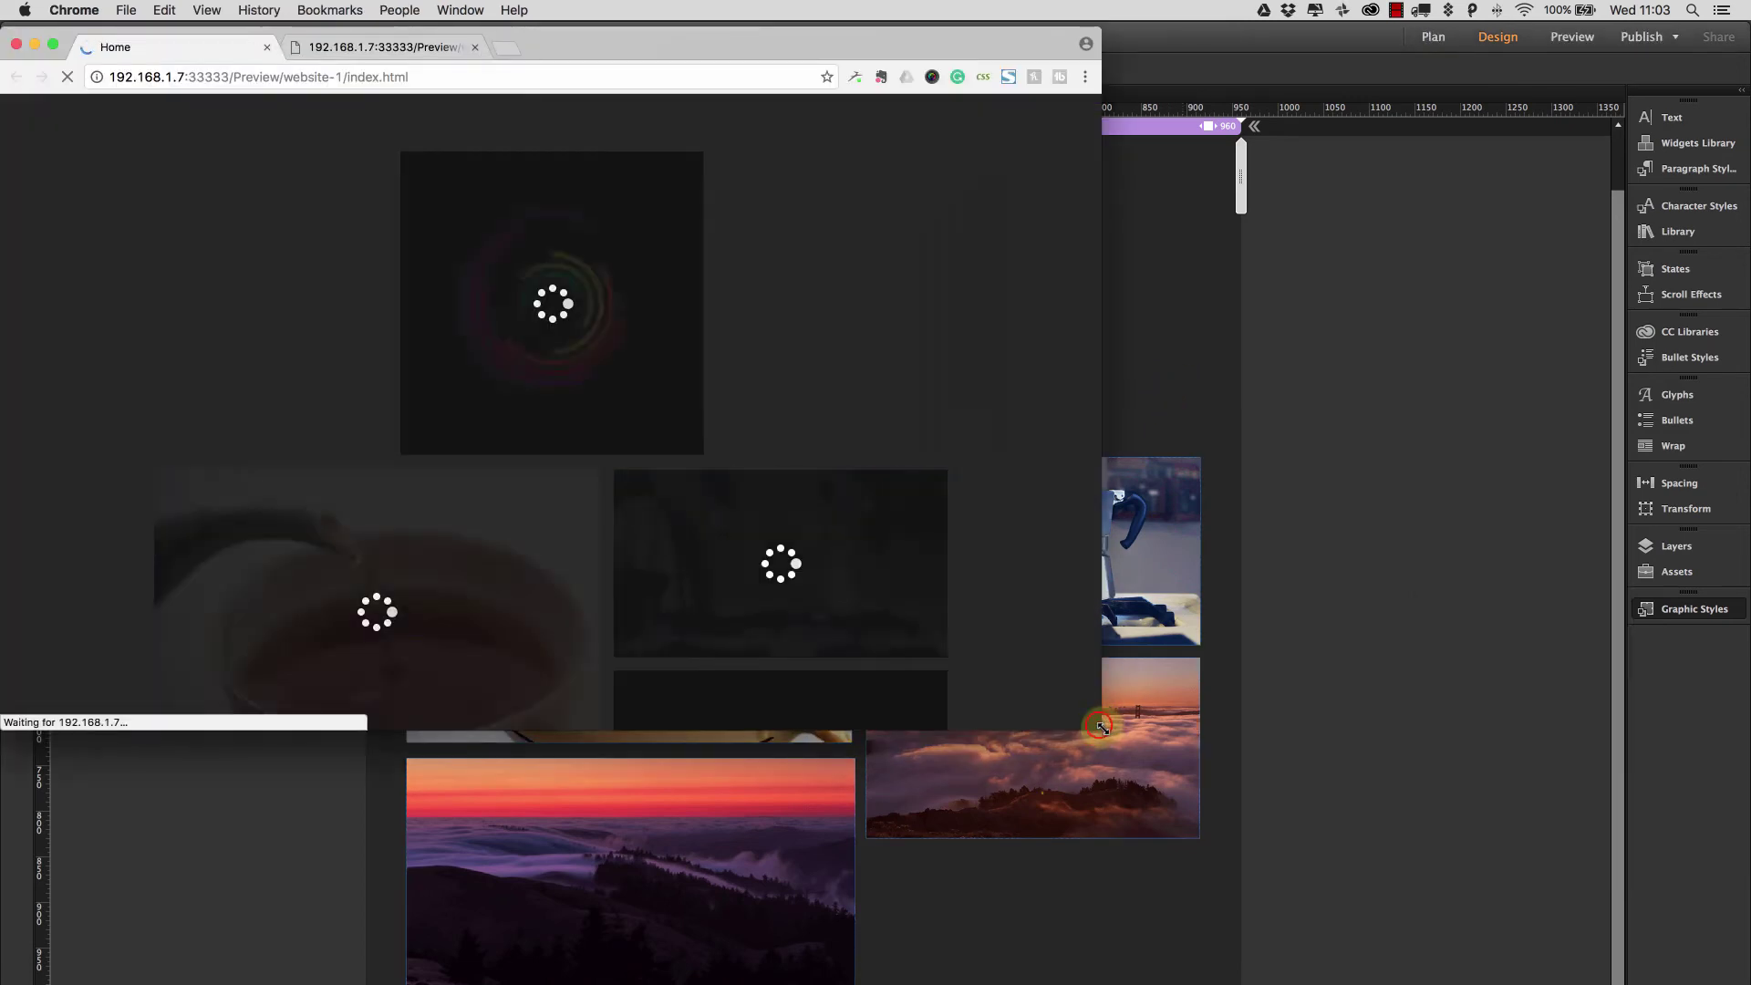
left_click_drag(1100, 727, 1380, 928)
scroll(1218, 583, "down", 3)
scroll(1217, 584, "up", 3)
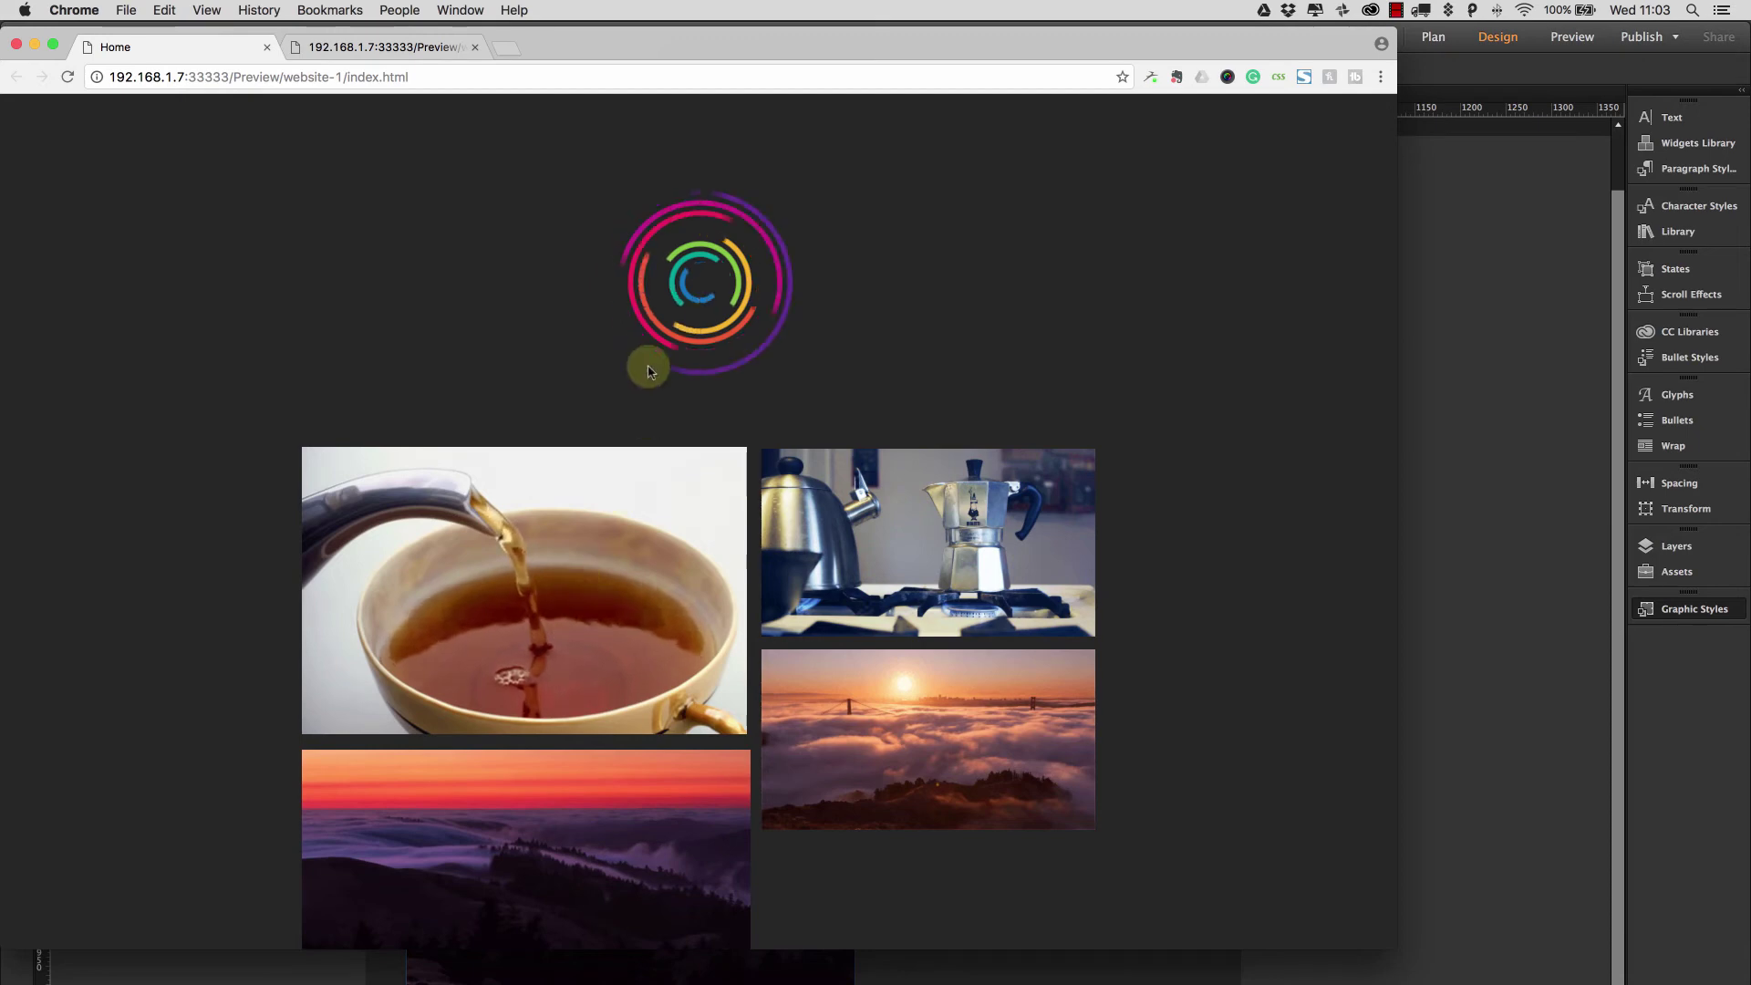
left_click(1377, 935)
left_click_drag(1390, 947, 365, 810)
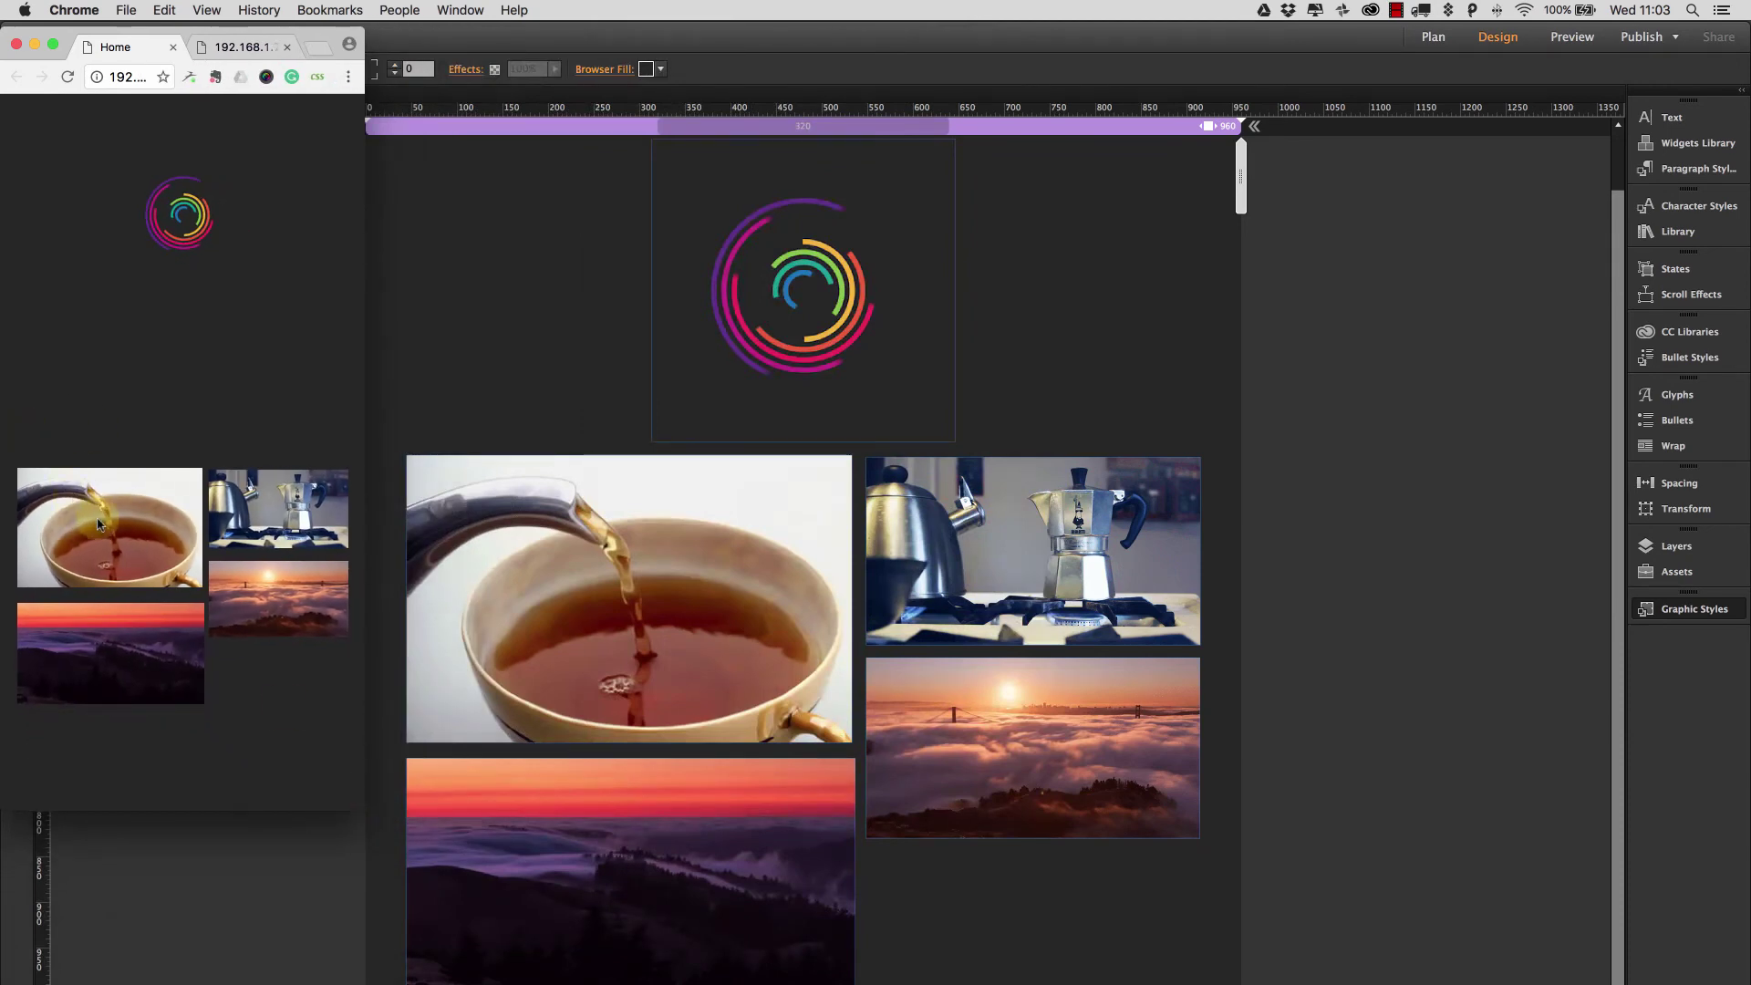
left_click(156, 53)
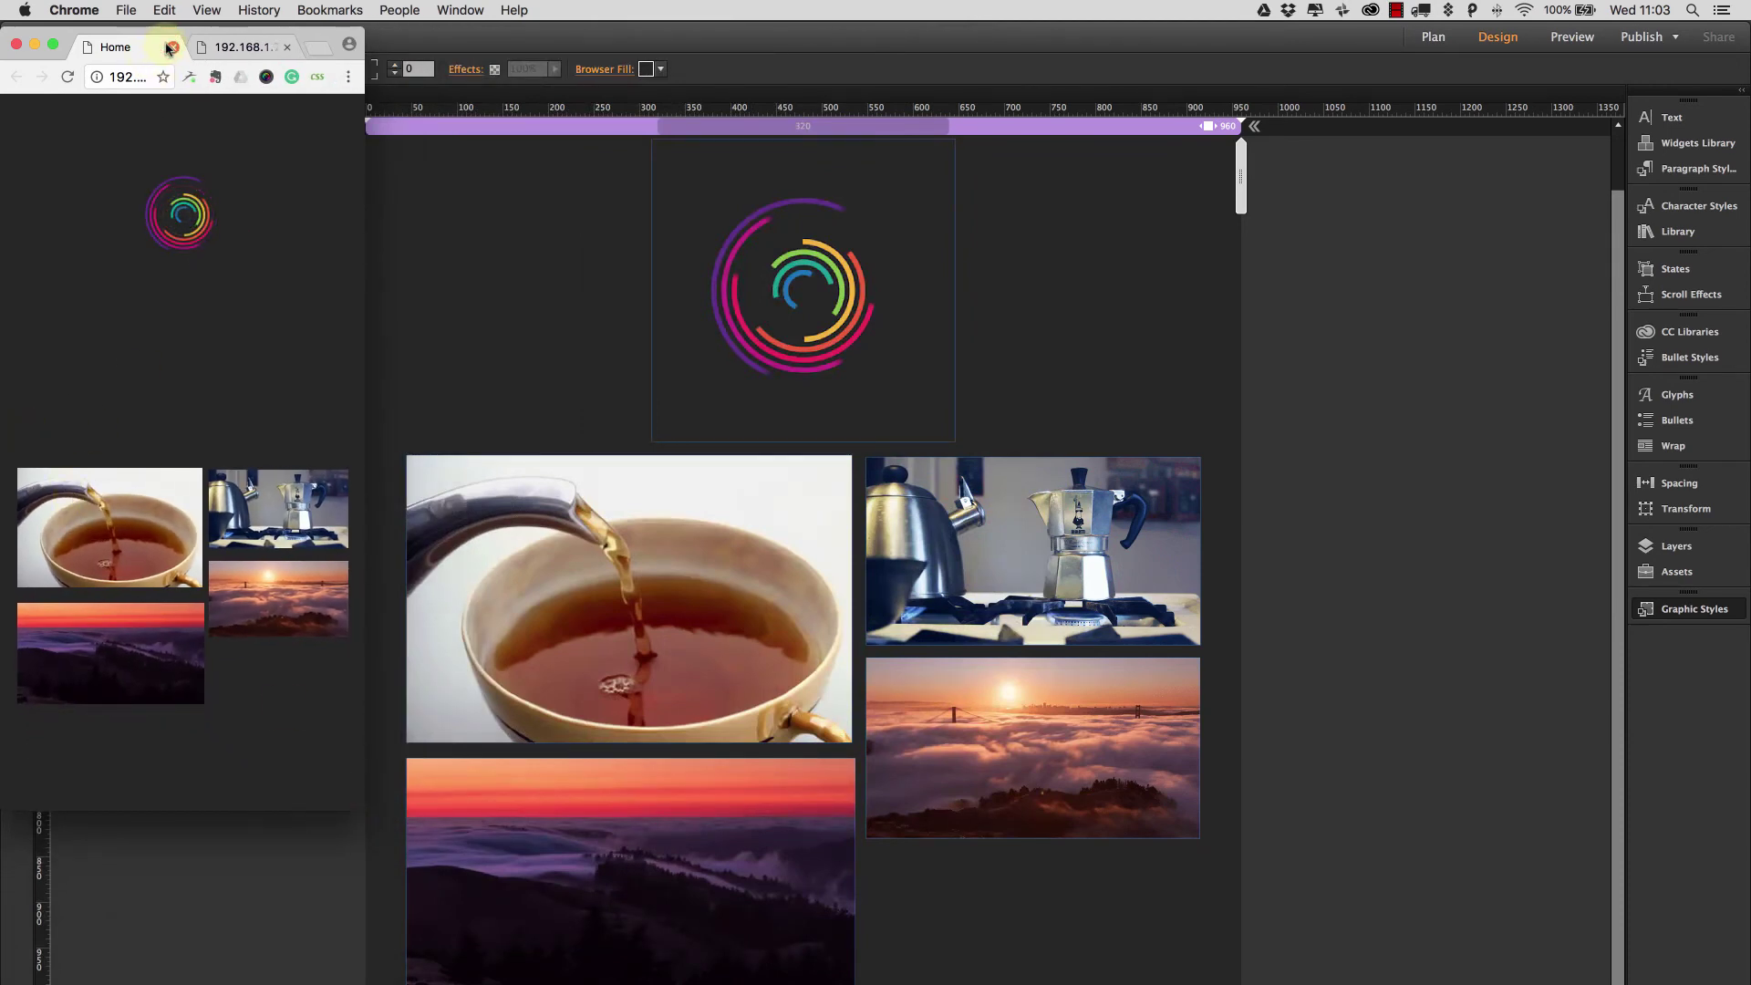
left_click(1224, 511)
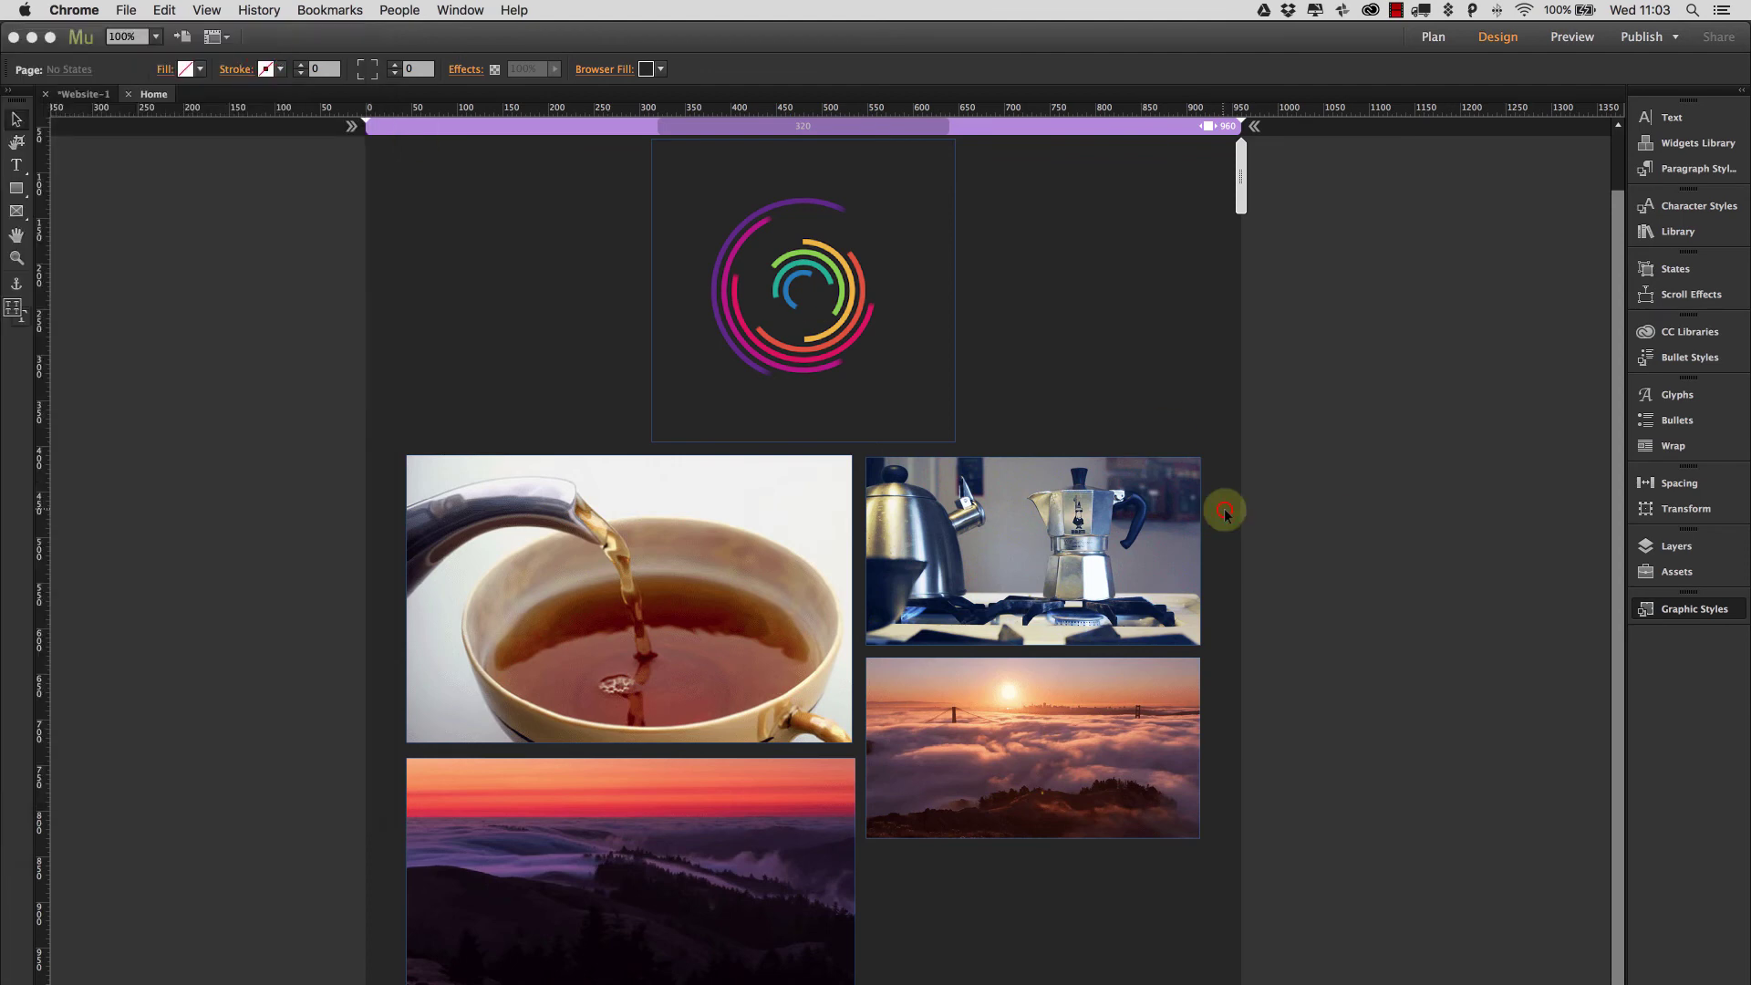
scroll(1296, 557, "up", 2)
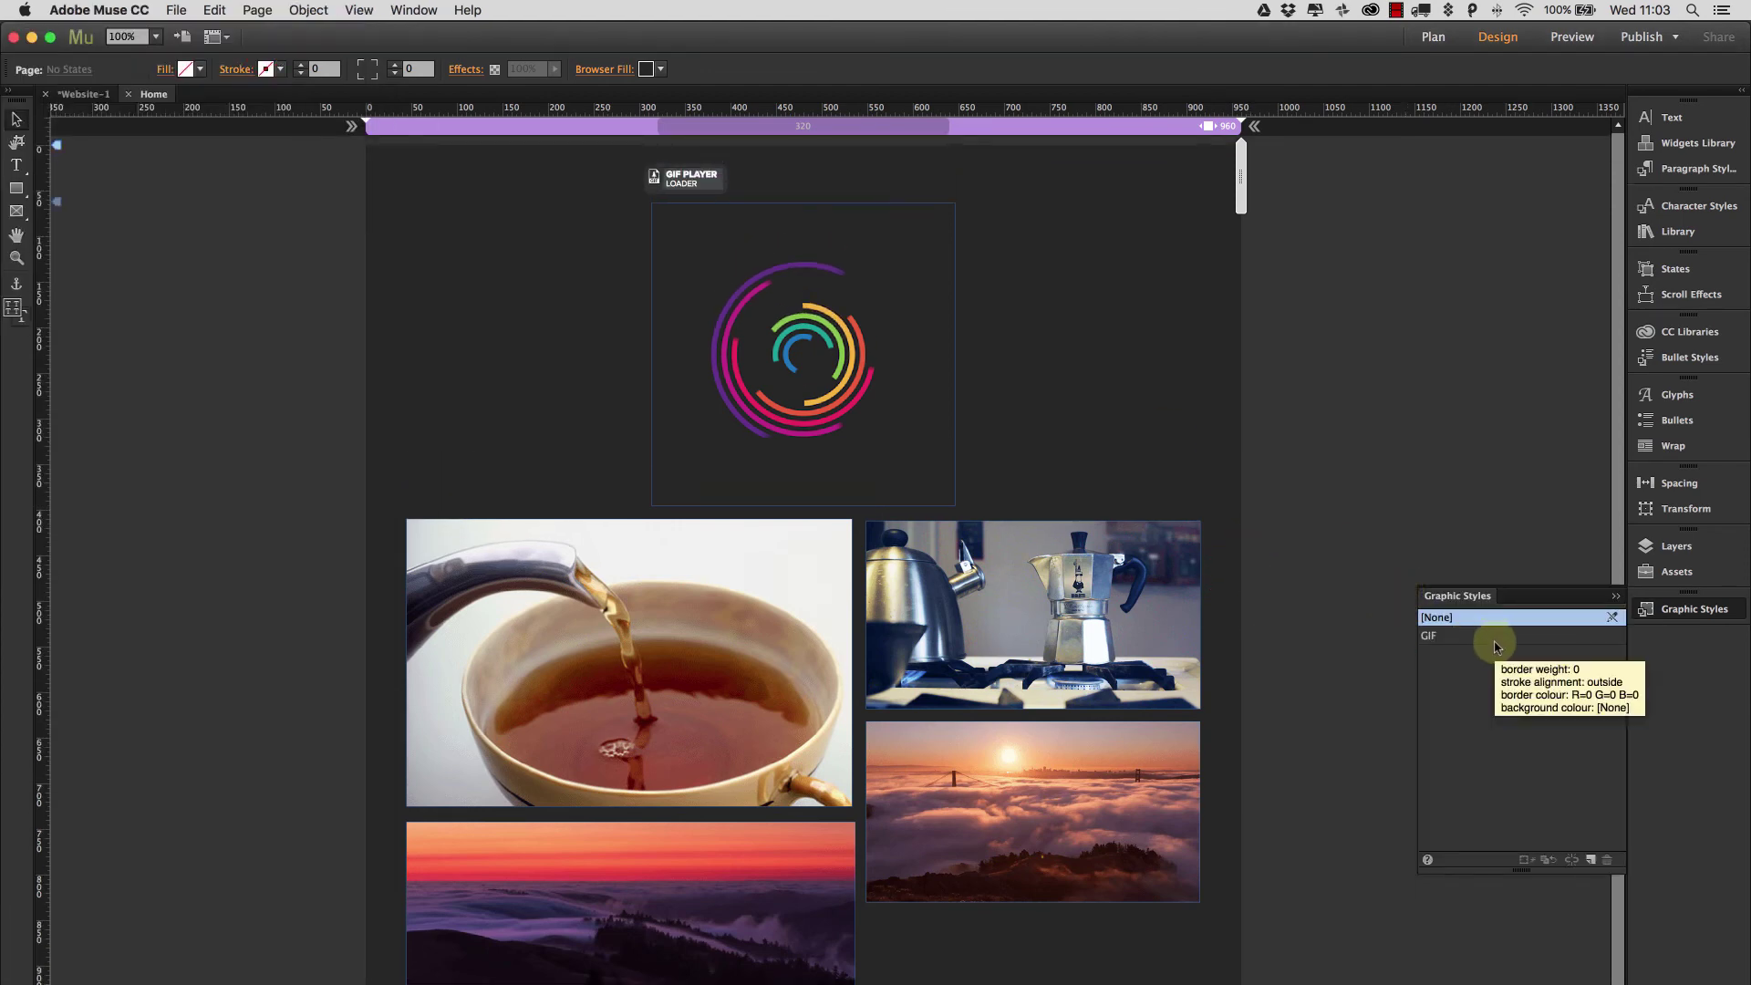
left_click(741, 161)
left_click(744, 162)
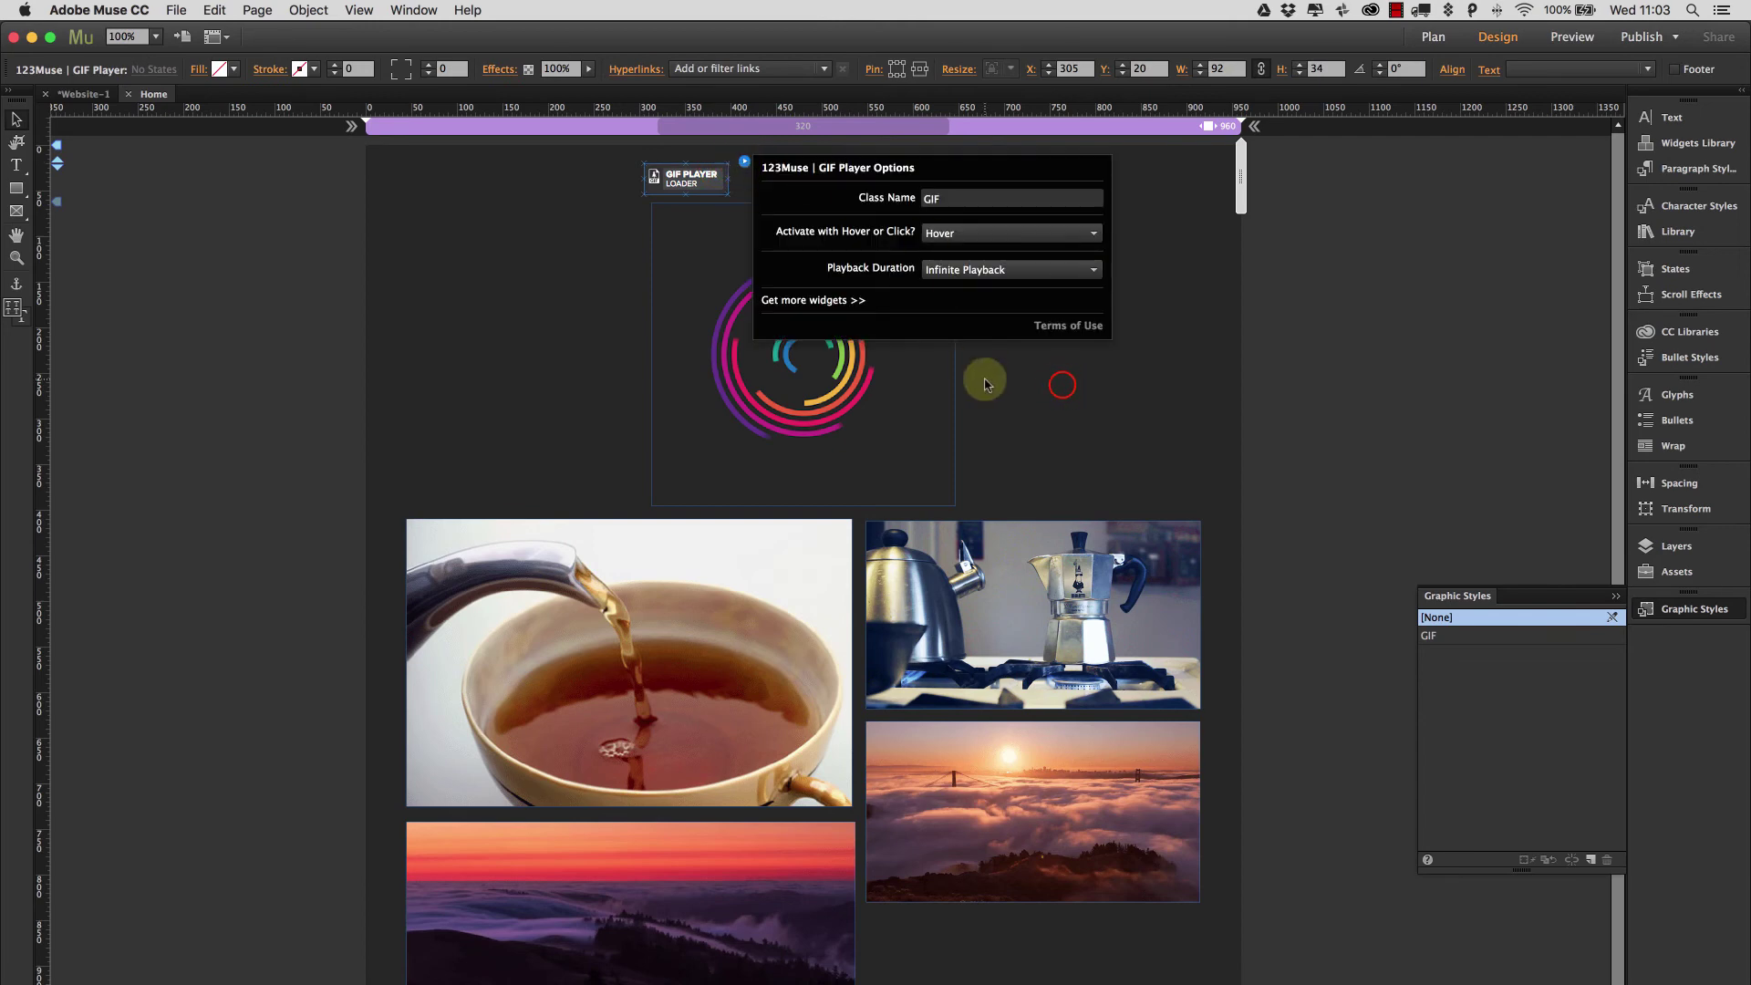
left_click(1062, 391)
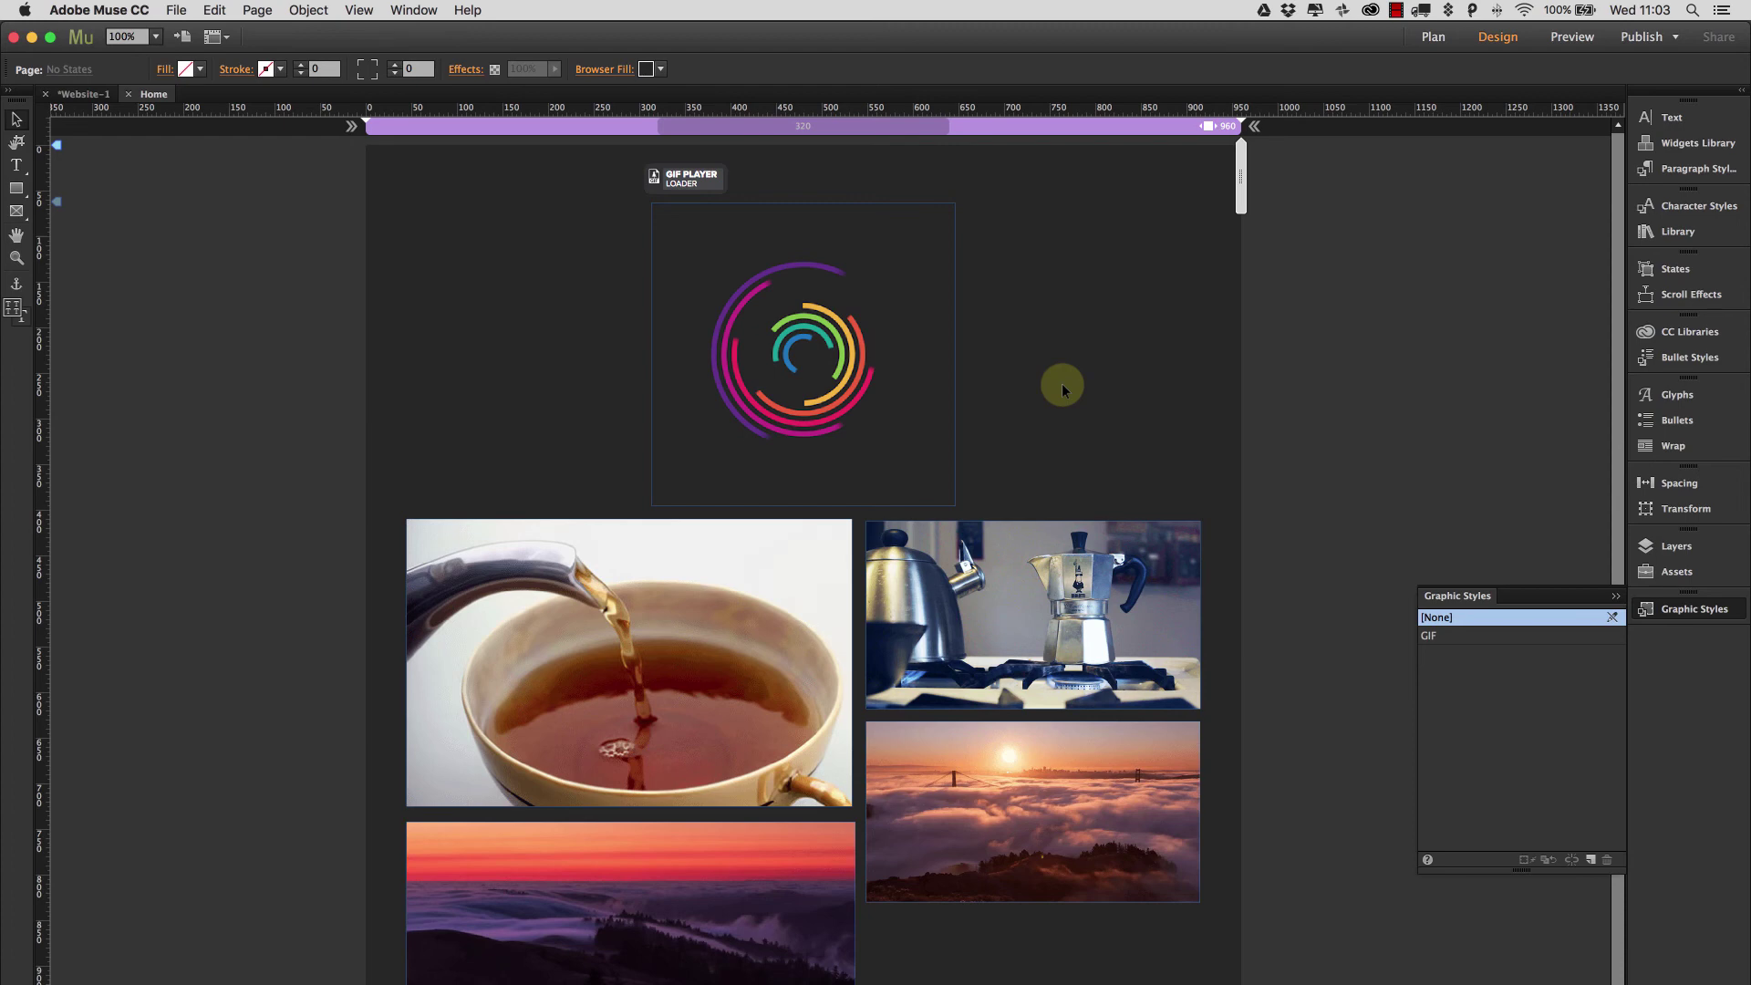
Delete the four GIF photos beneath the spiral and preview the page in Chrome.
left_click(756, 362)
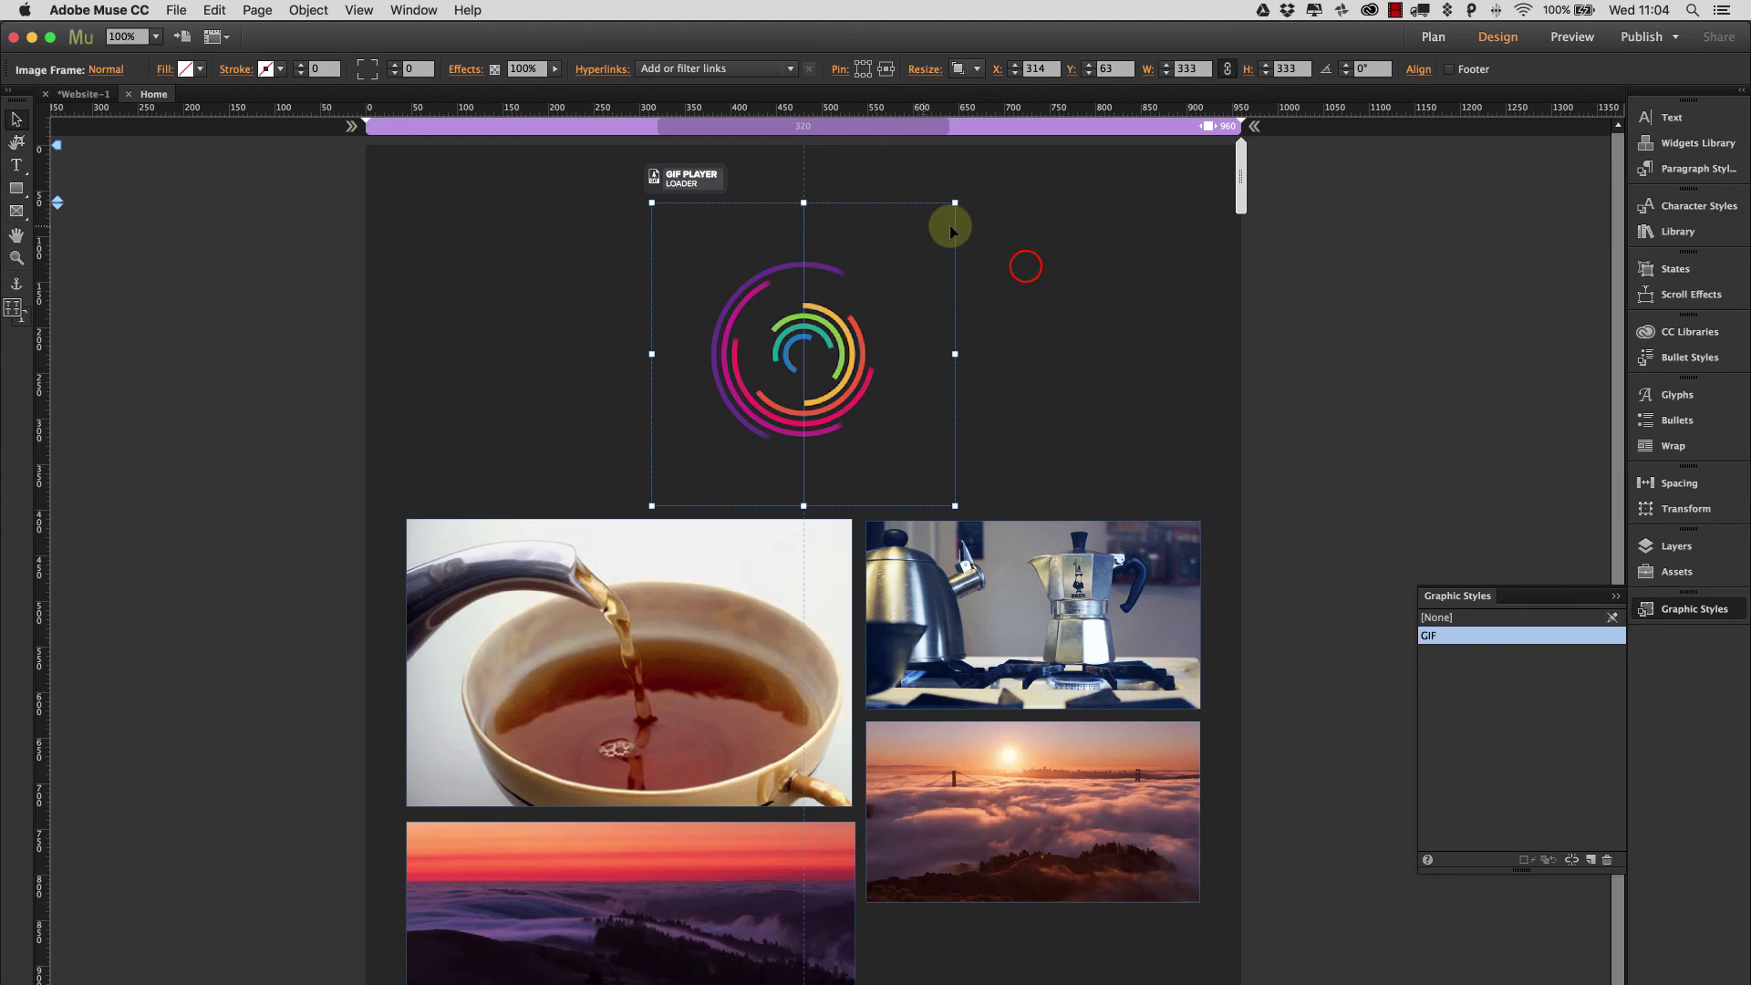
left_click(1025, 266)
left_click_drag(274, 569, 1238, 898)
key("Delete")
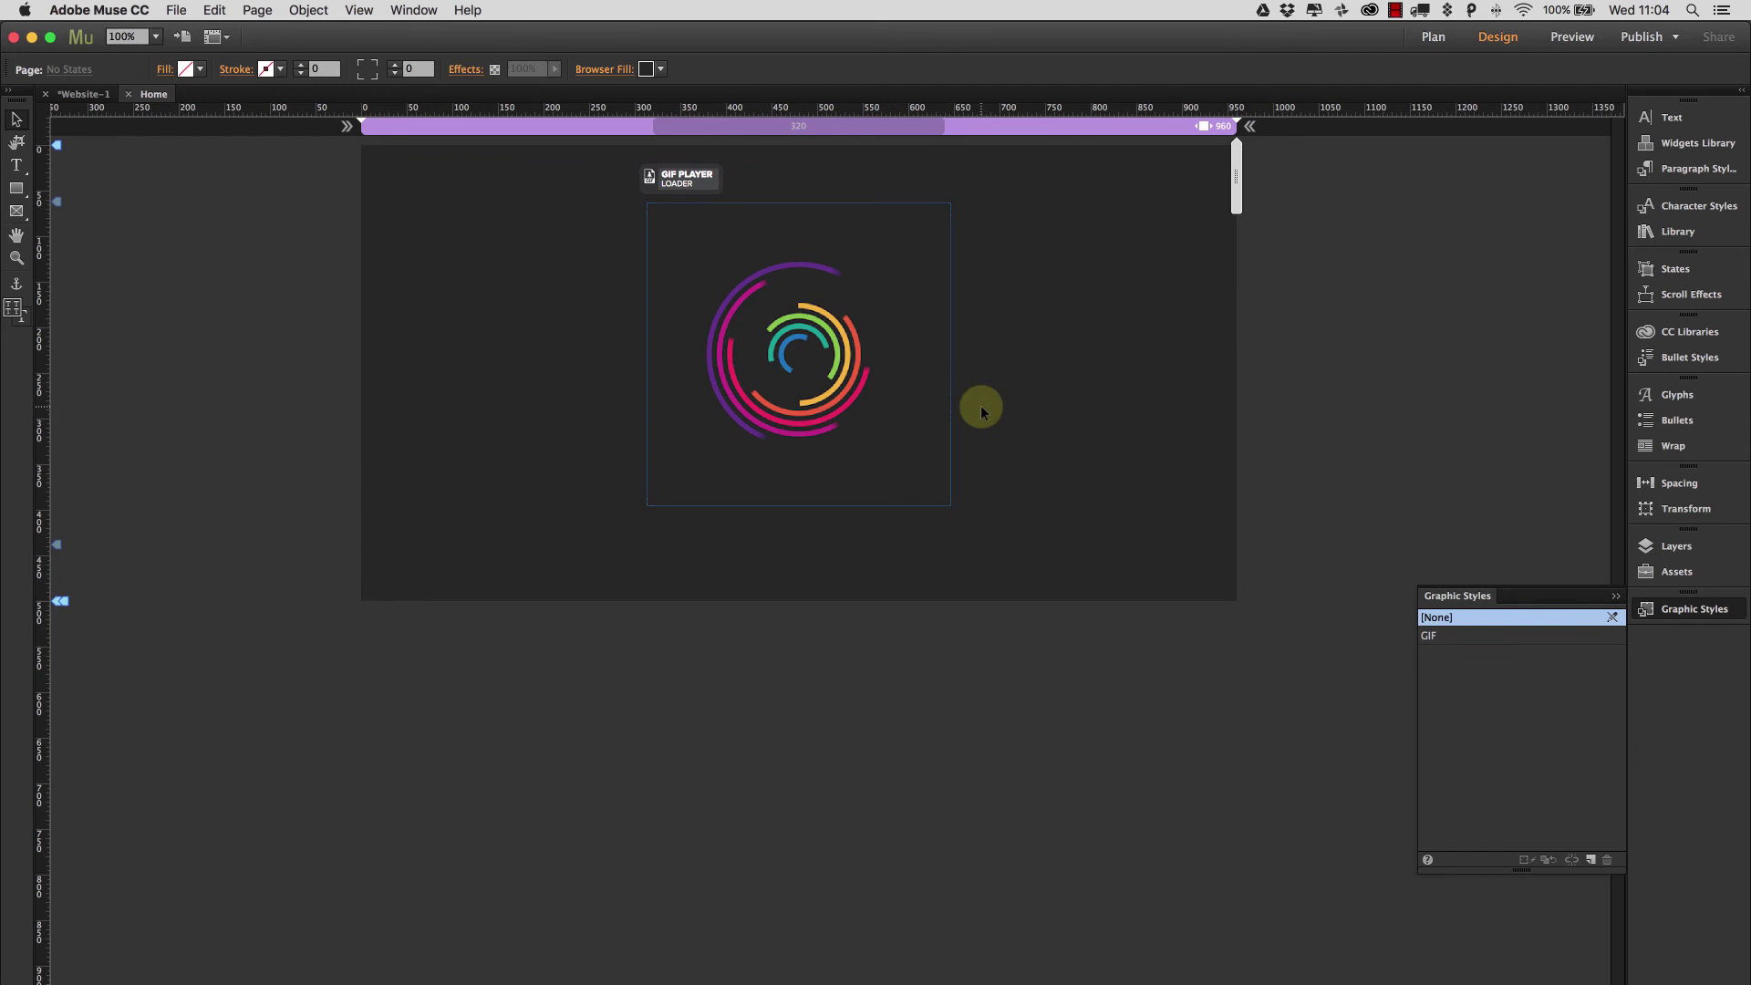
key("super+alt+e")
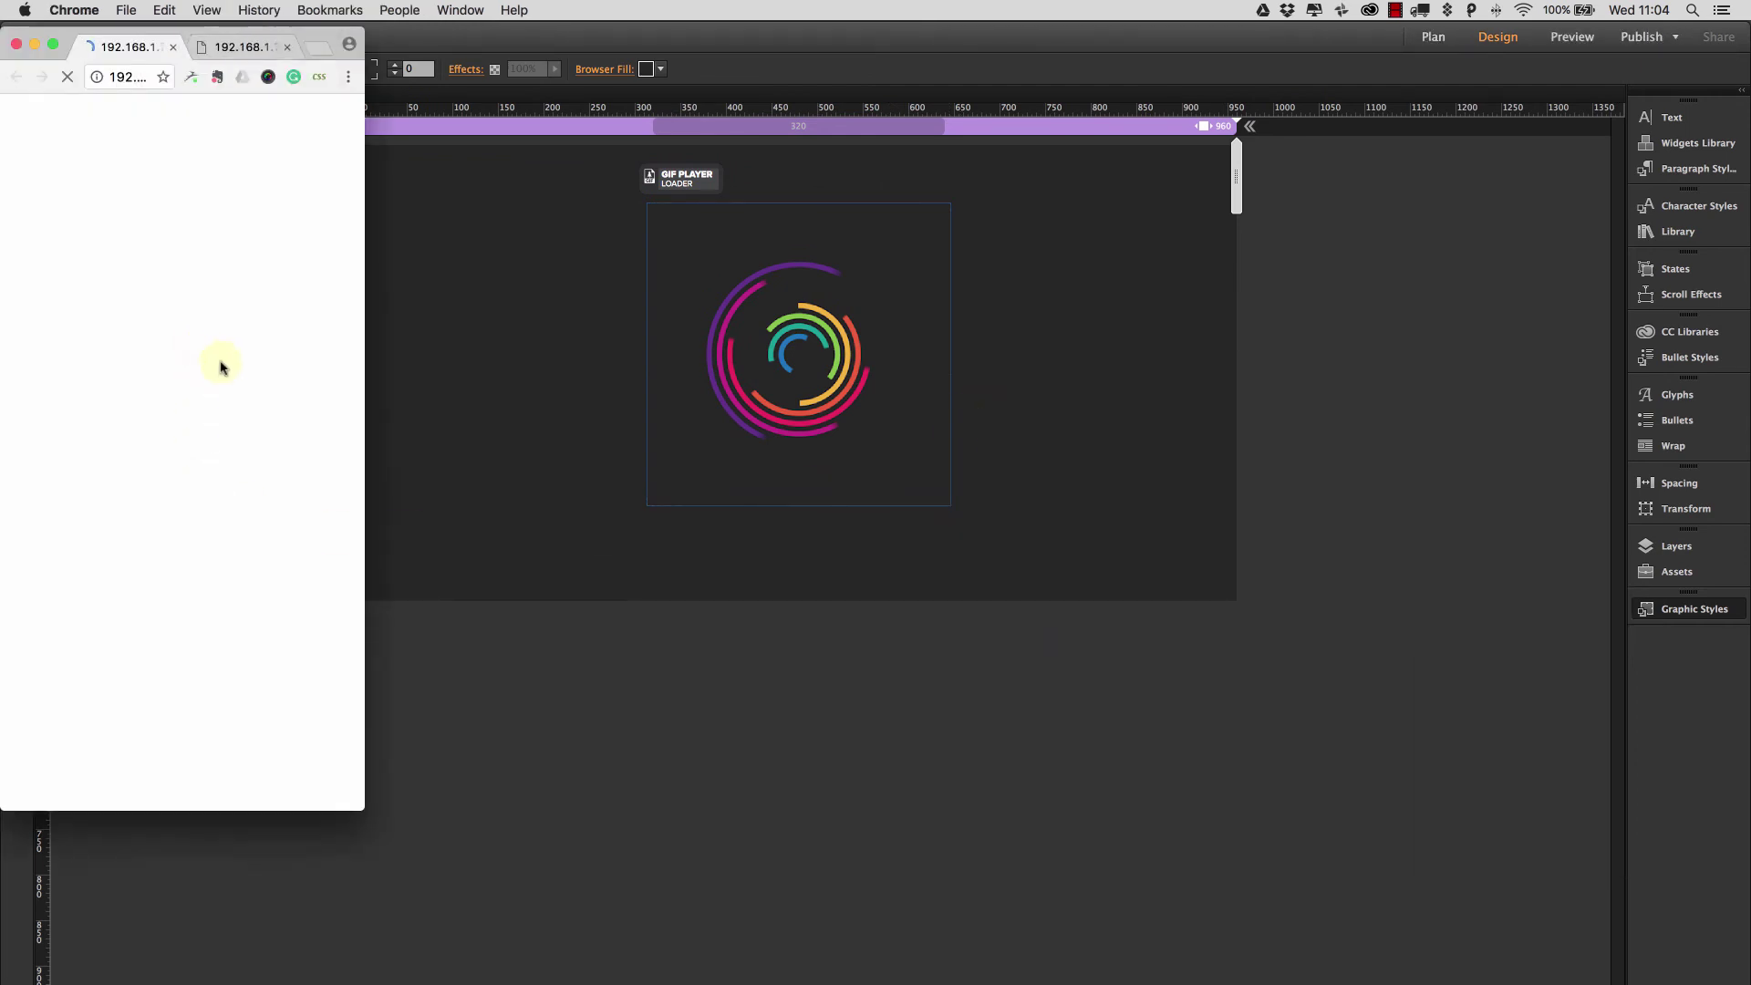
Close the extra tab, enlarge the Chrome preview to view the lone spiral, then close it.
left_click(288, 48)
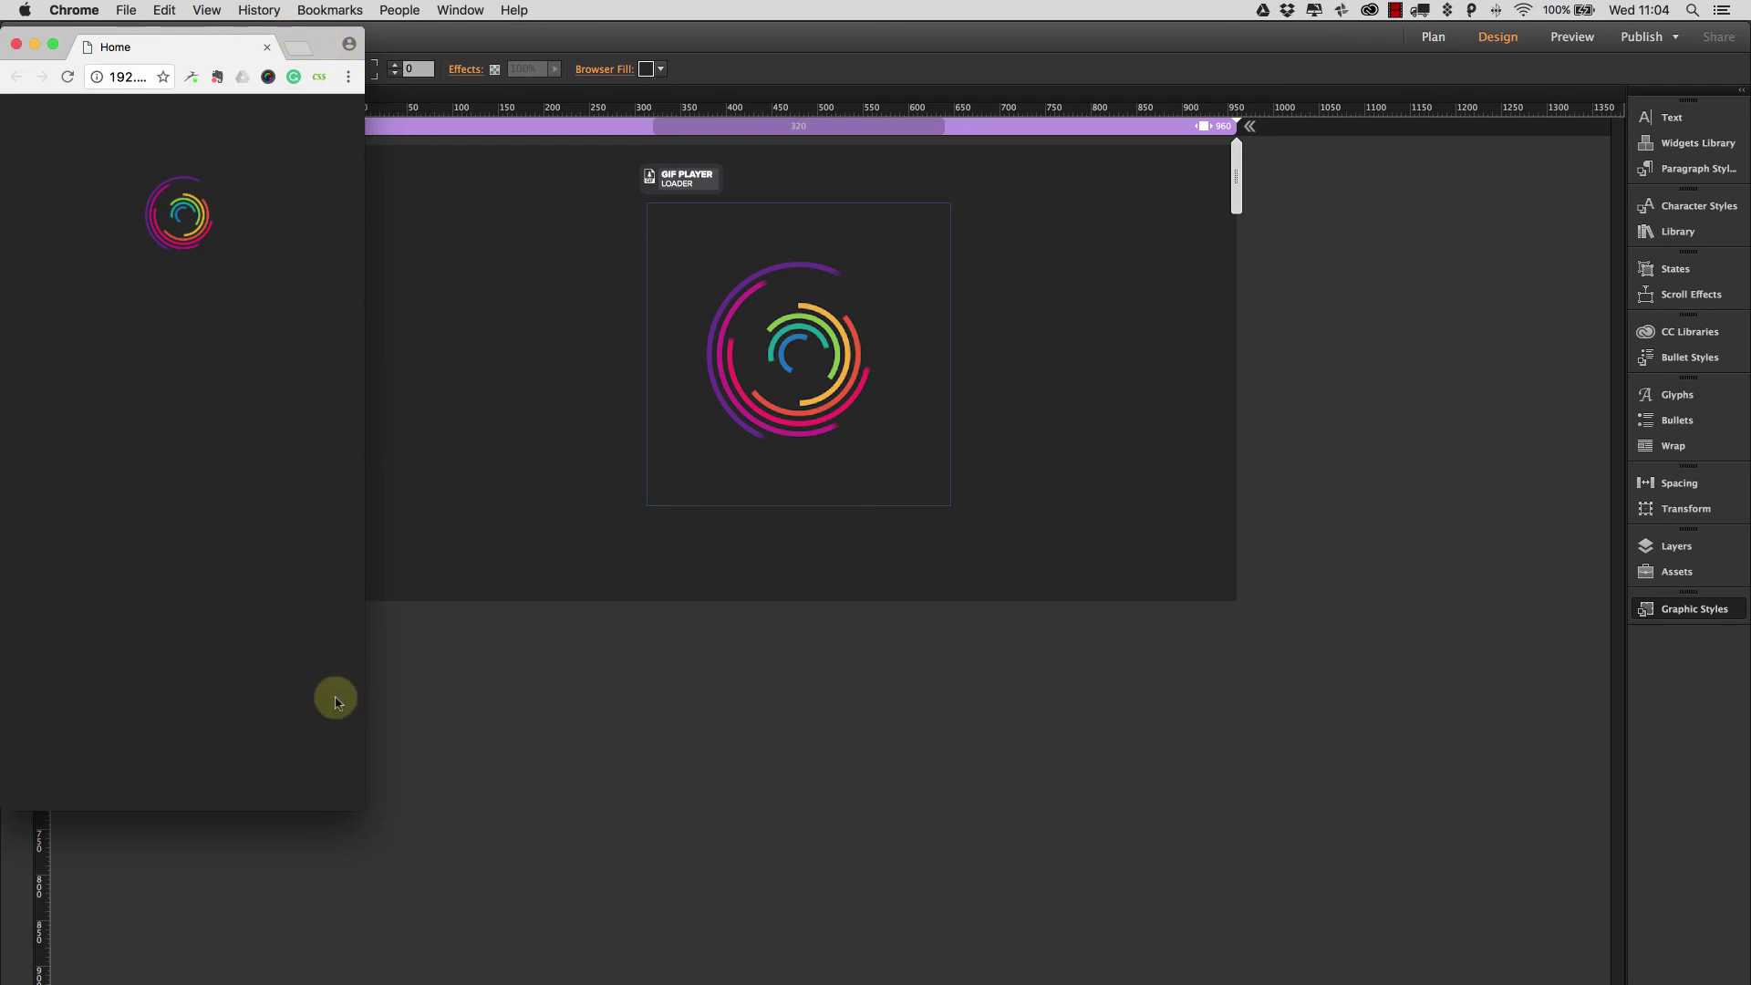
left_click(364, 814)
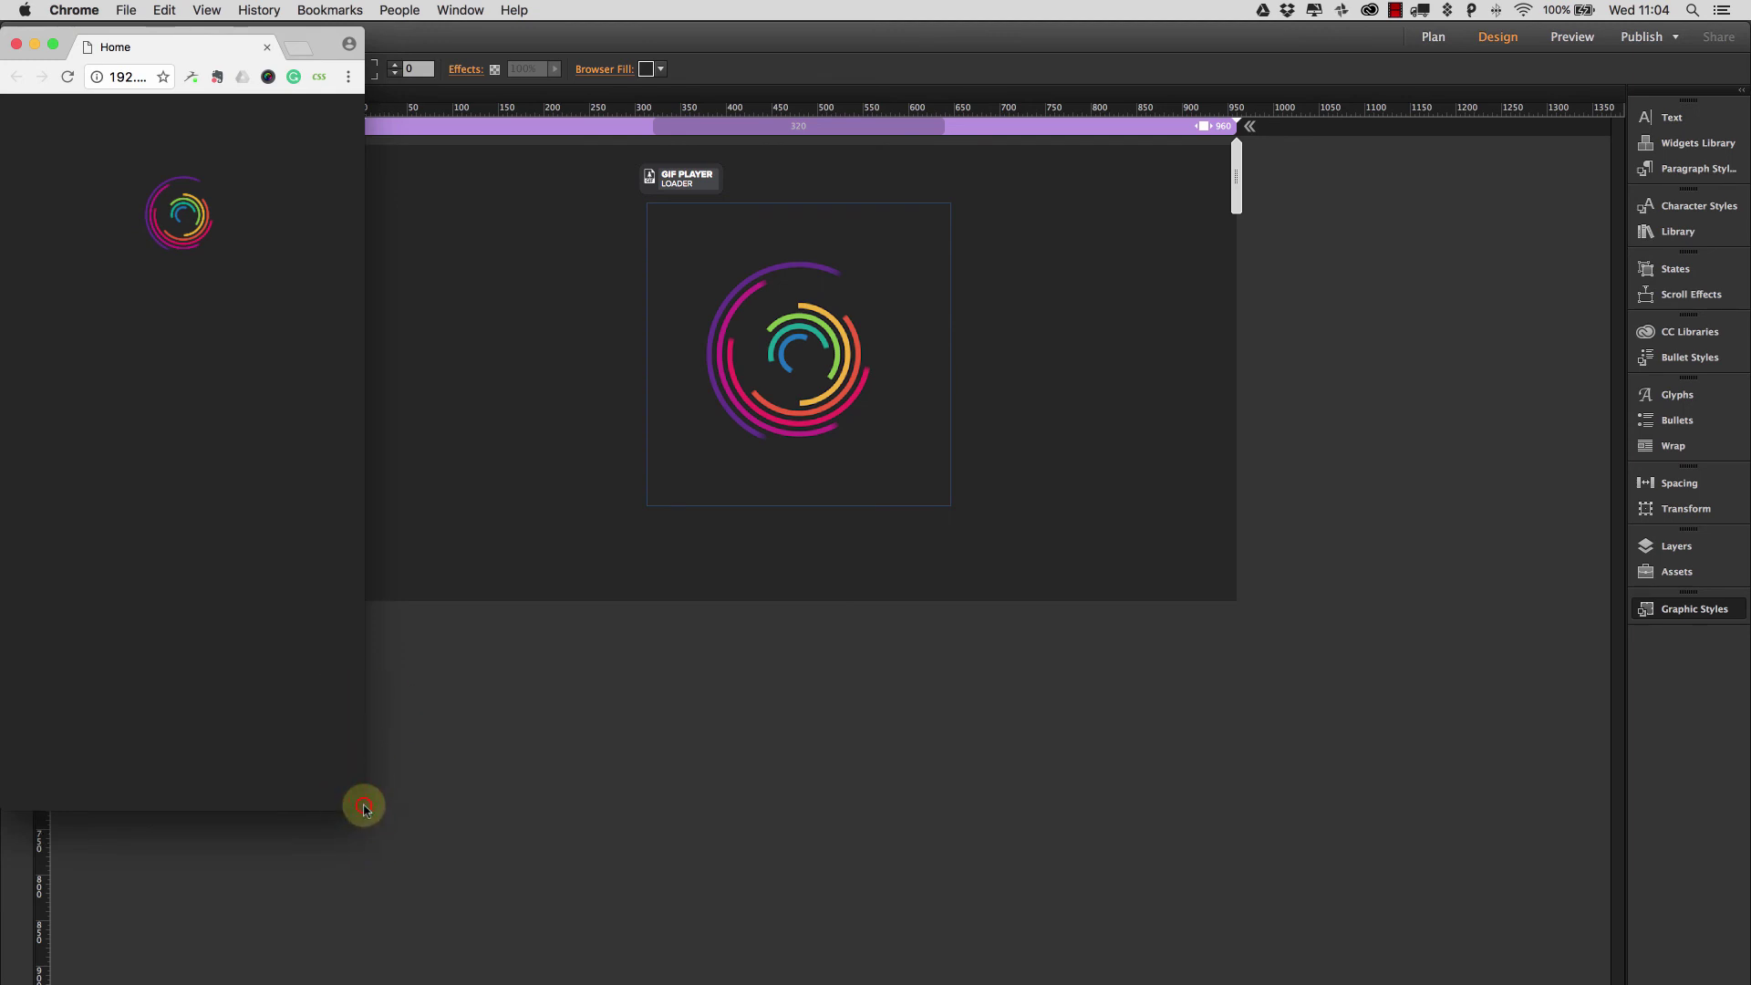
left_click_drag(364, 807, 1322, 981)
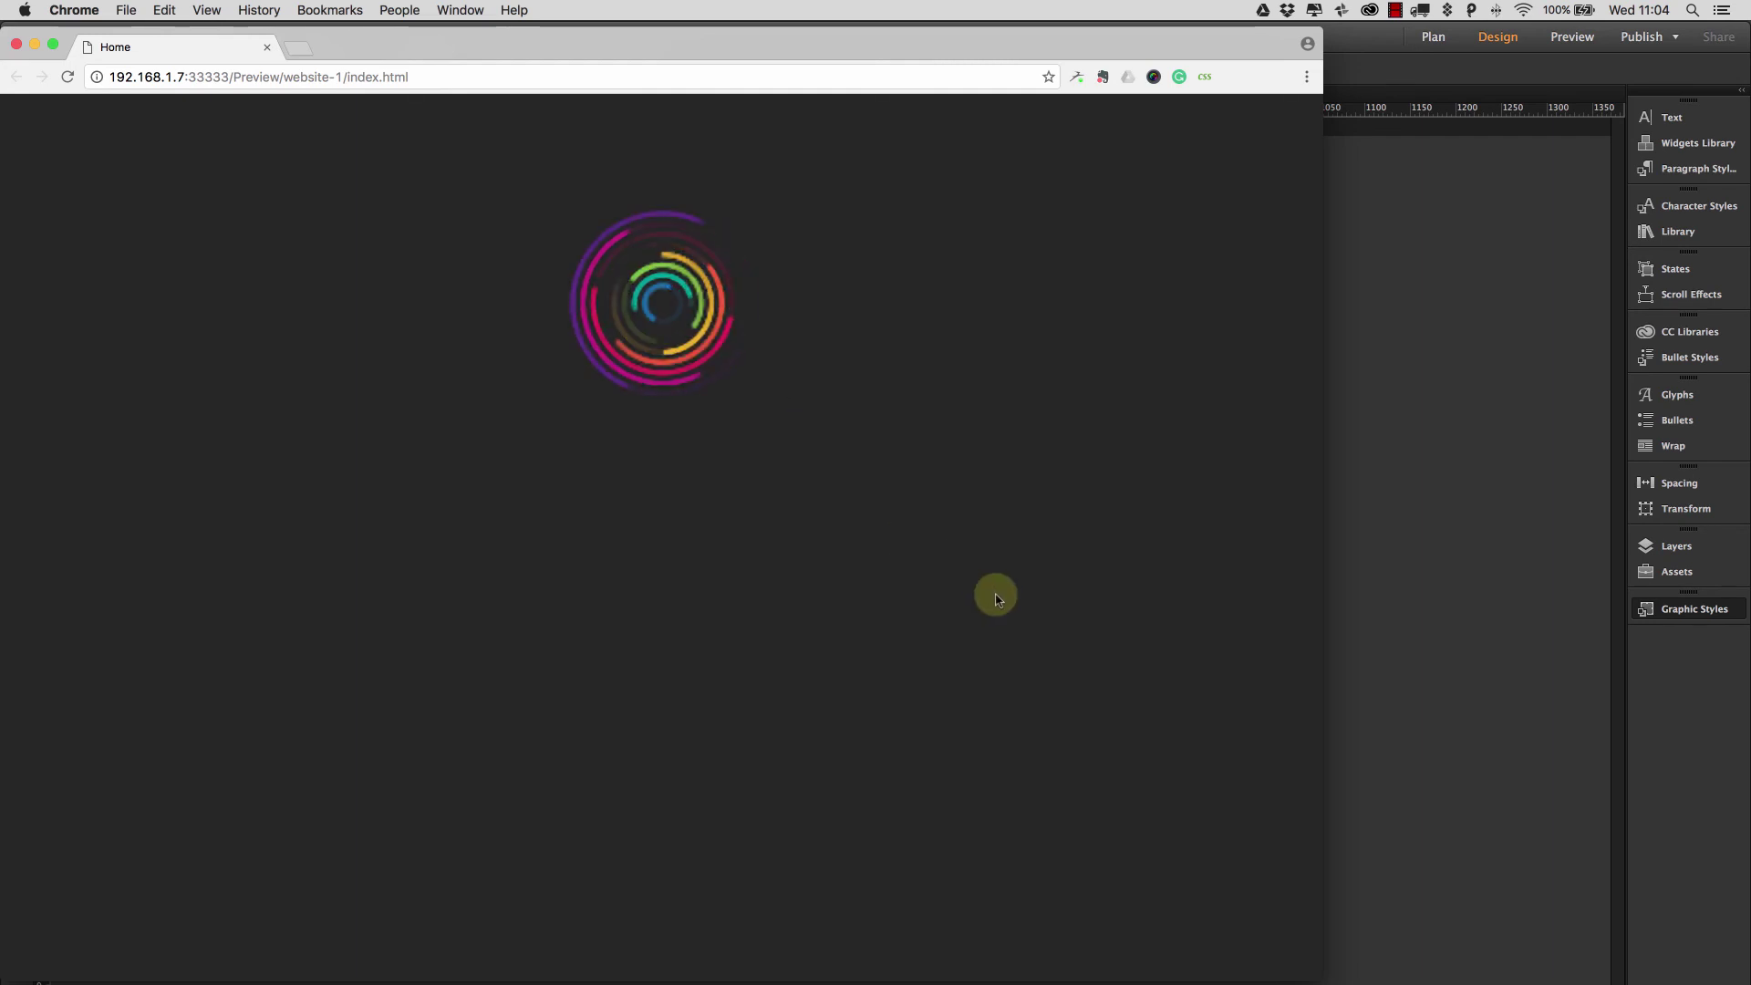
left_click(263, 41)
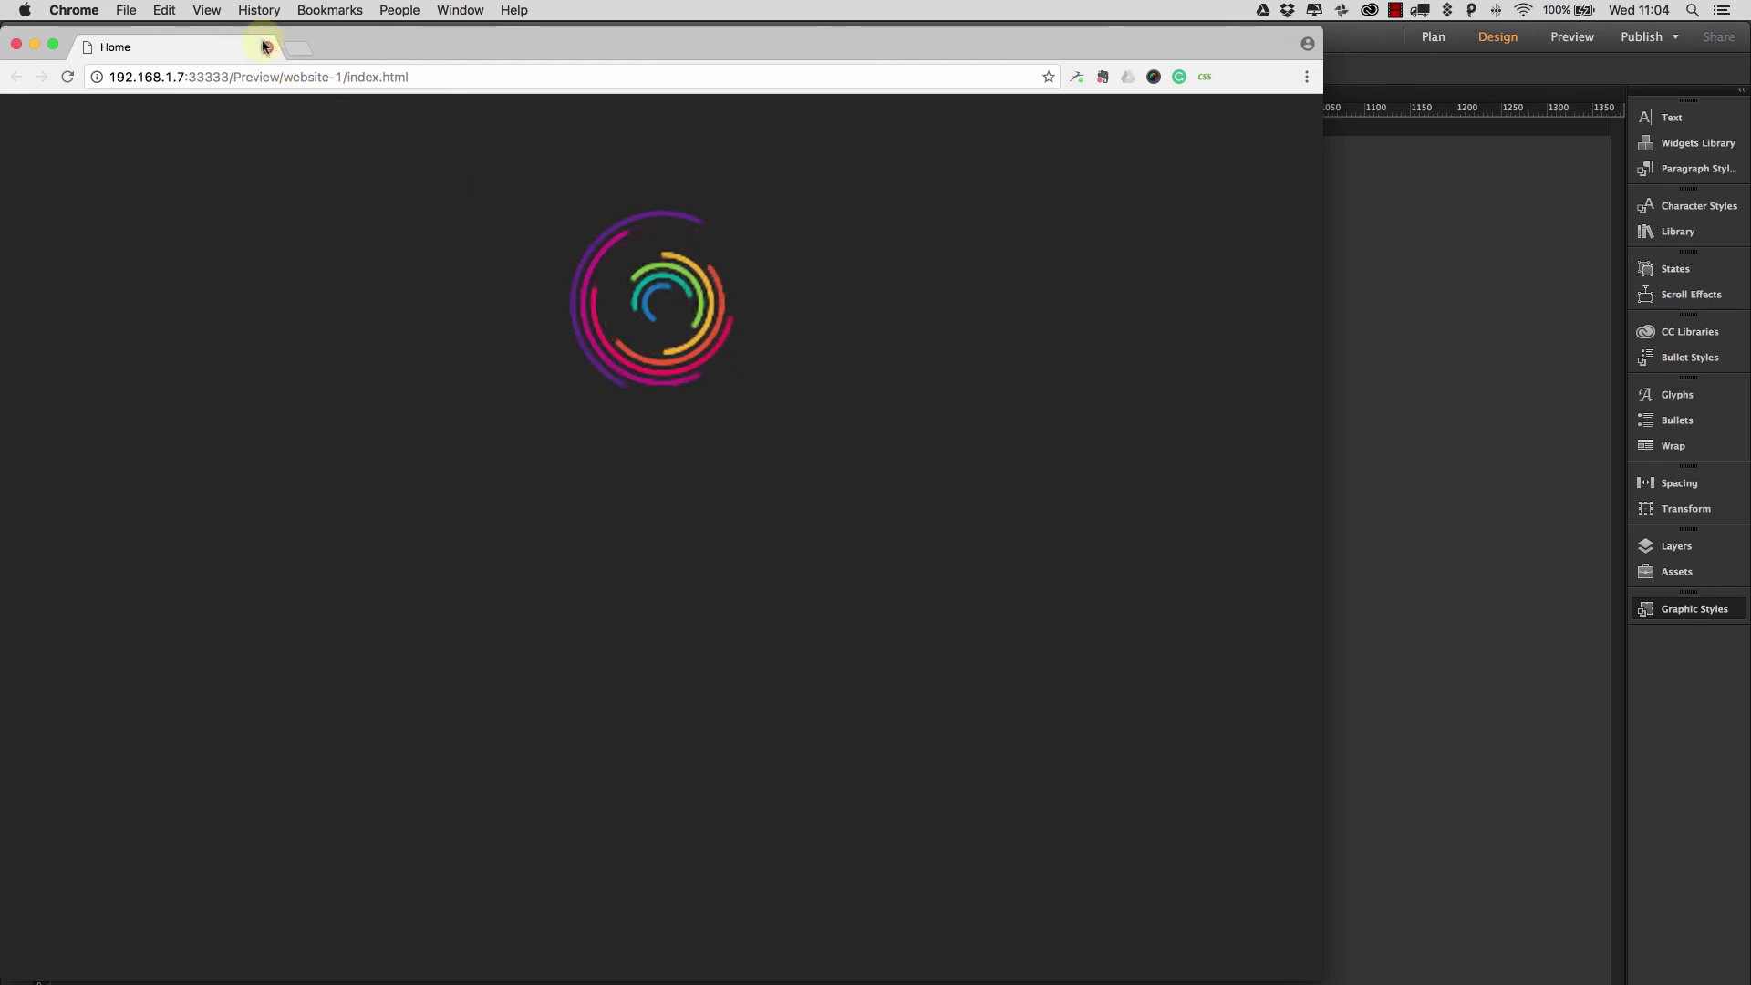
left_click(1318, 965)
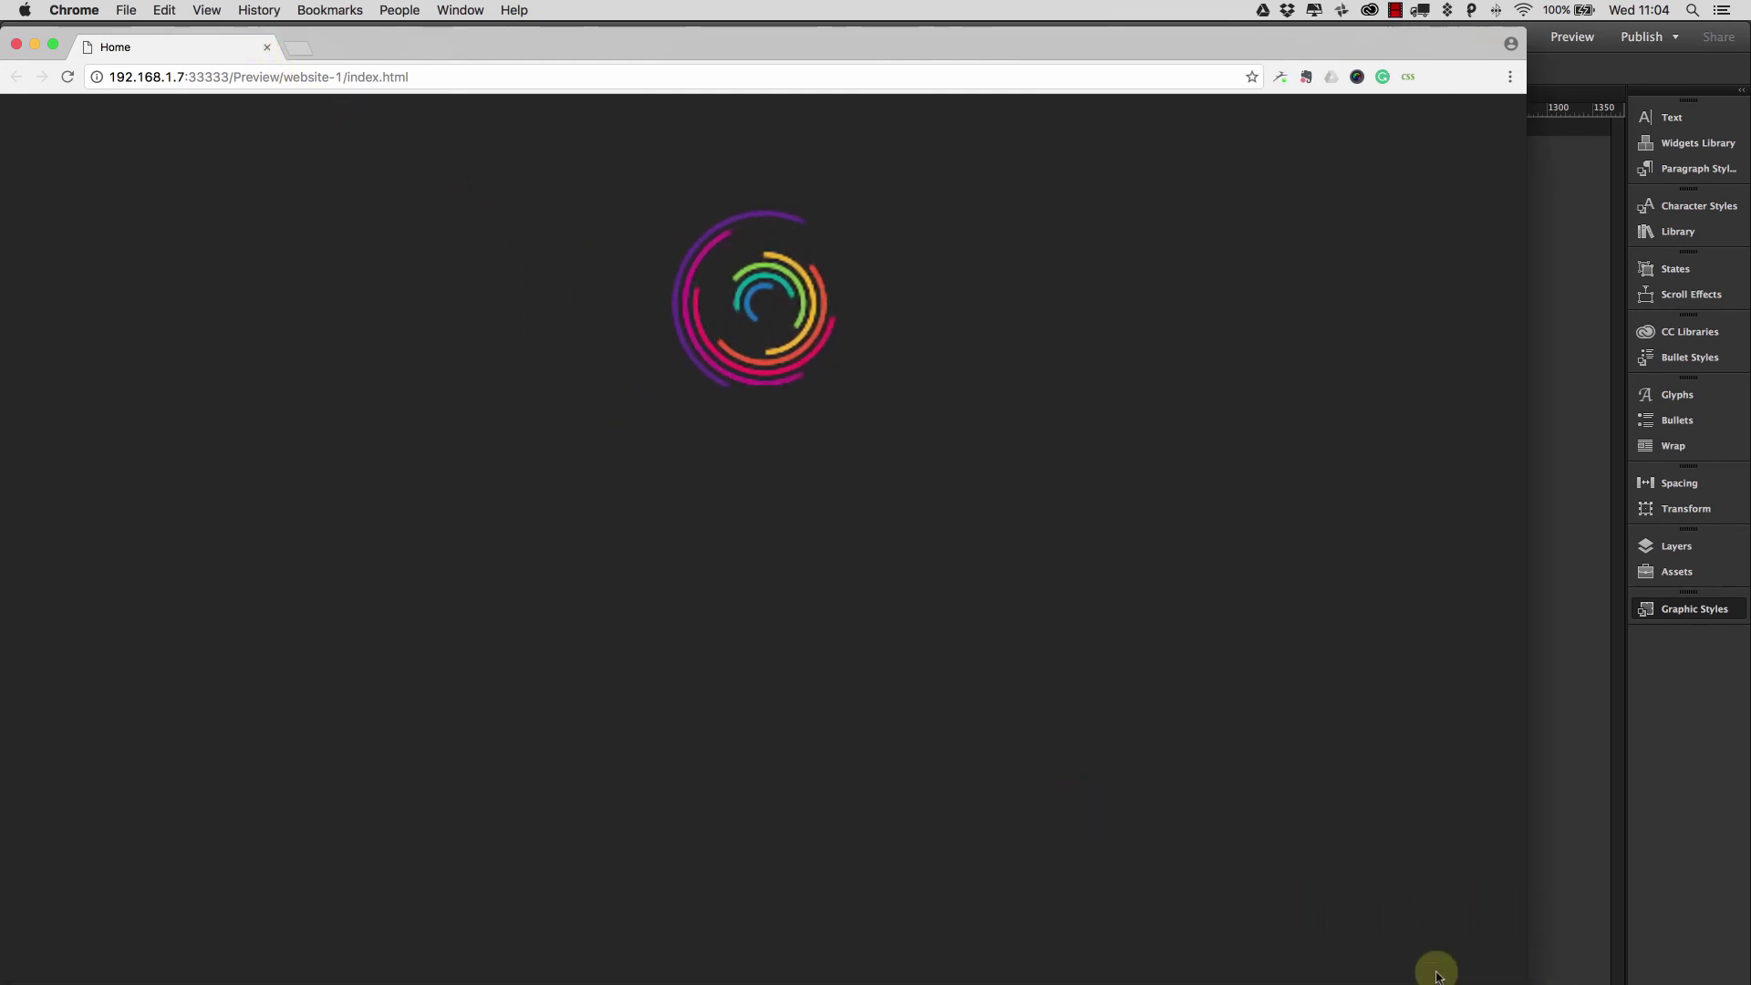
left_click(267, 46)
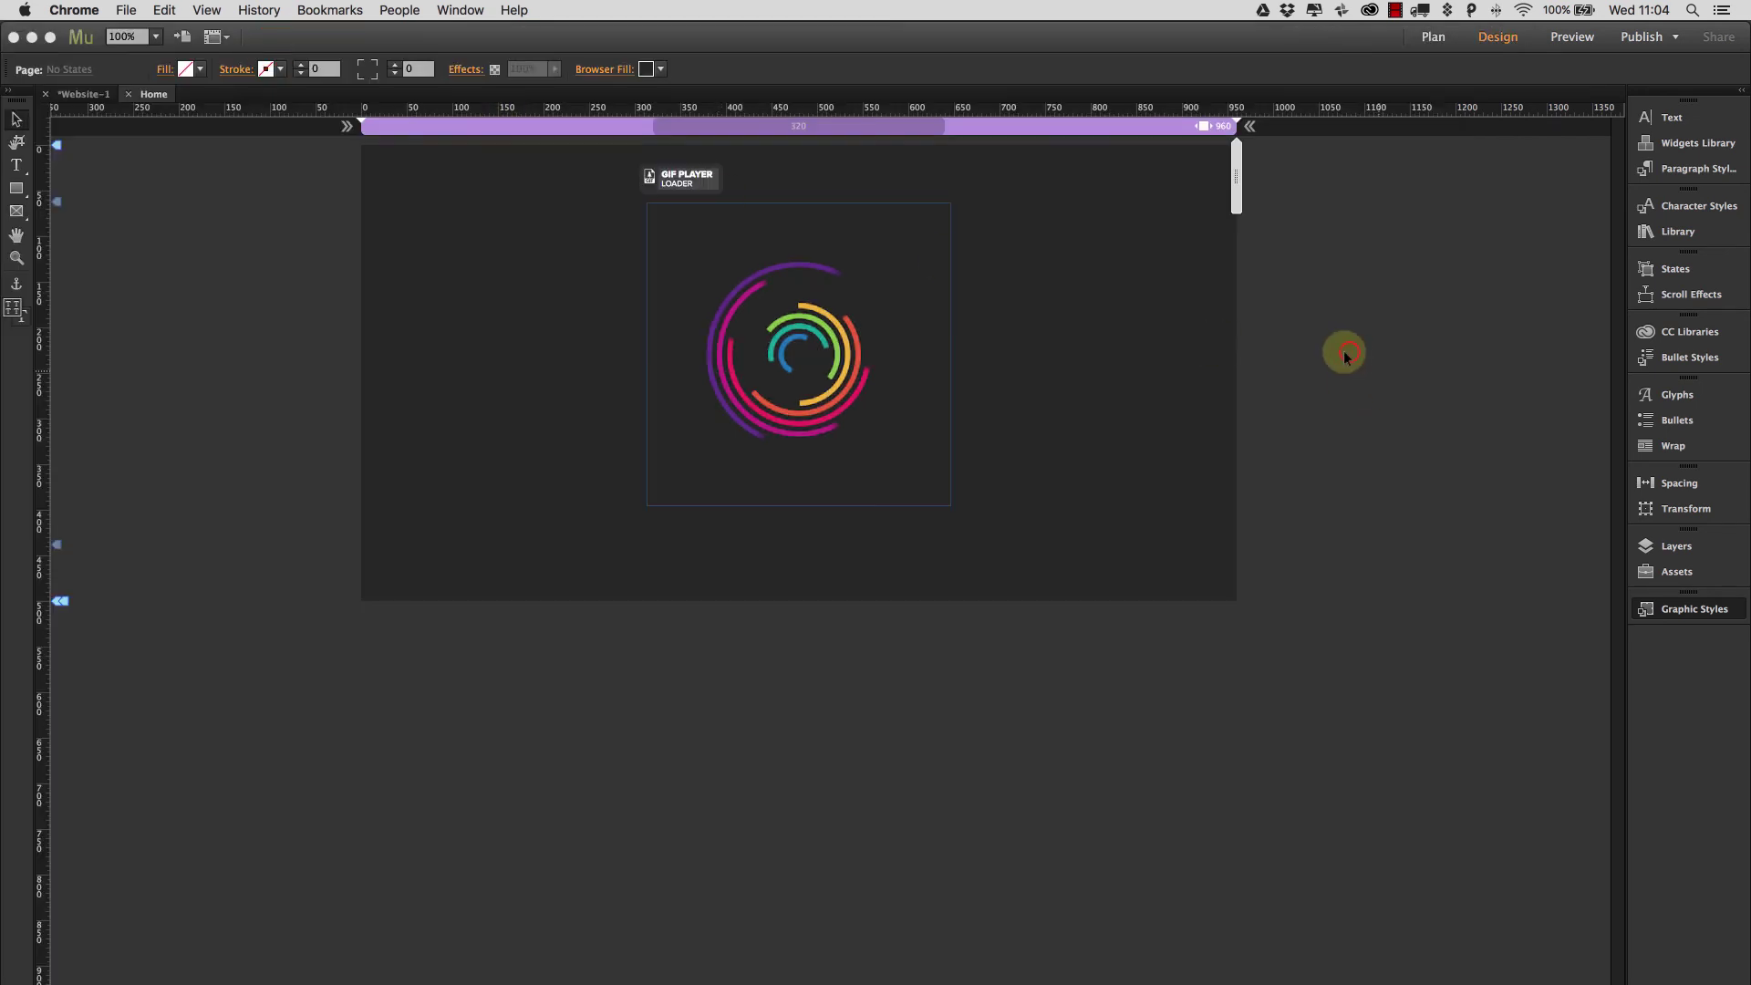
Reopen the Chrome preview and resize the window narrow then wide to watch the spiral scale.
left_click(1346, 355)
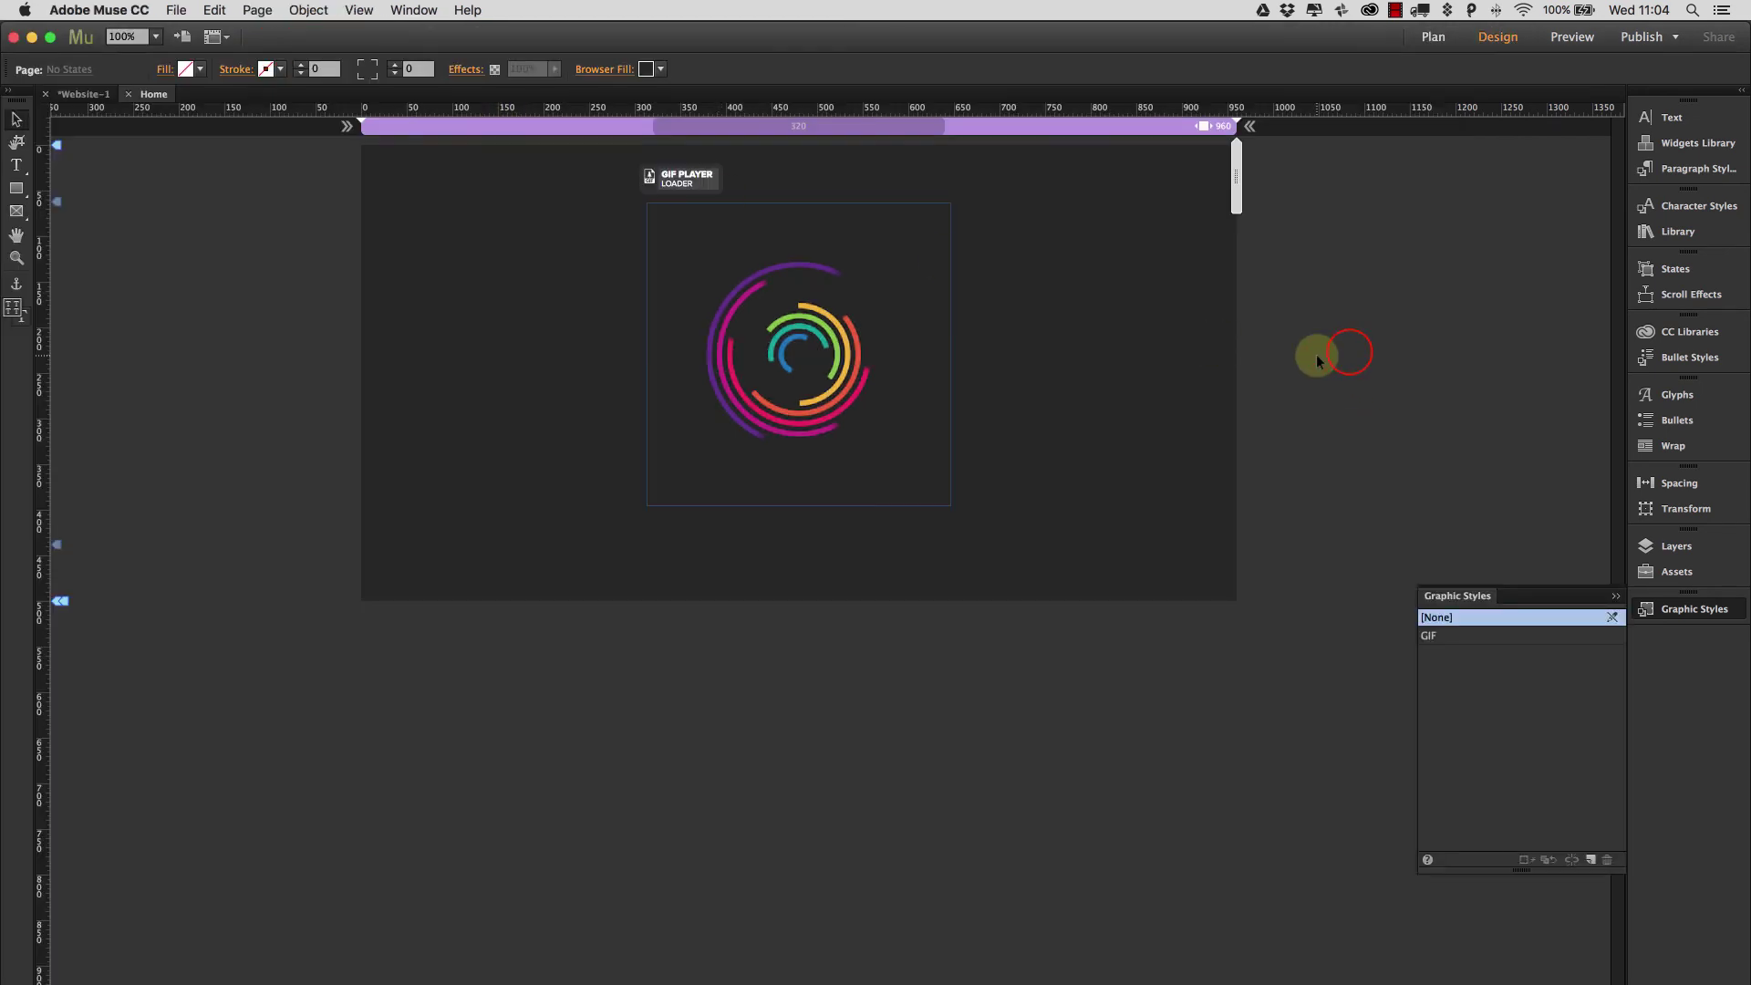
key("super+shift+e")
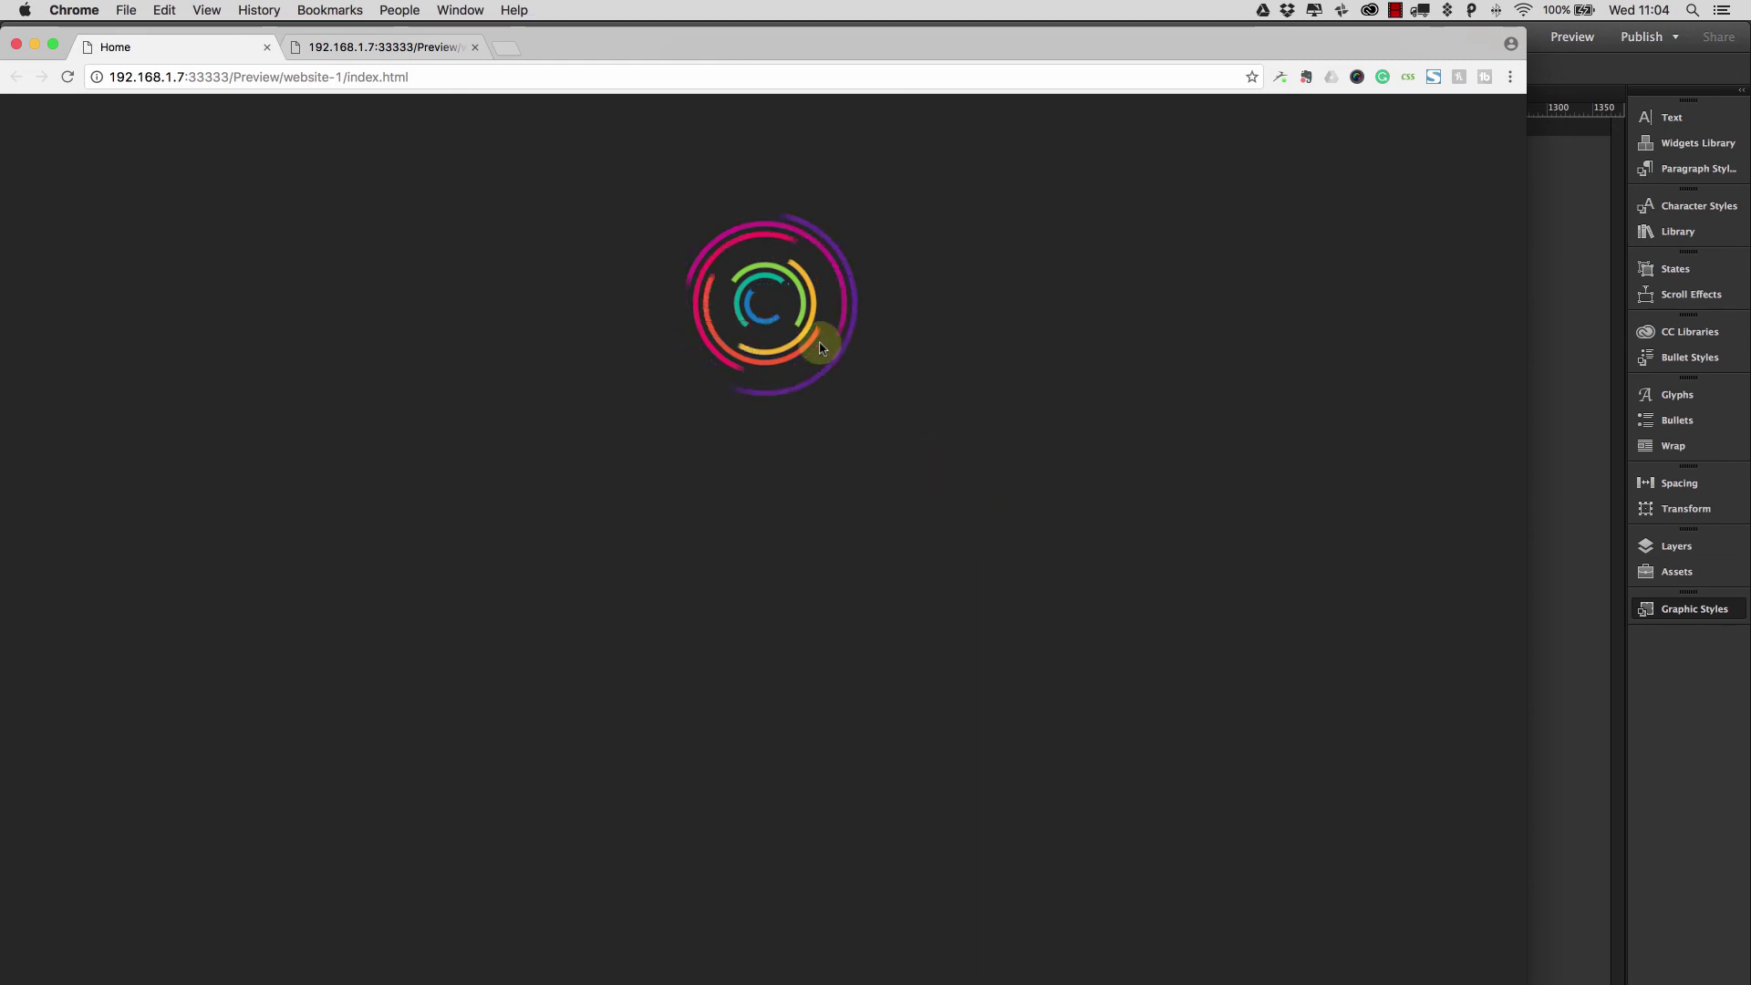
left_click_drag(1325, 946, 972, 738)
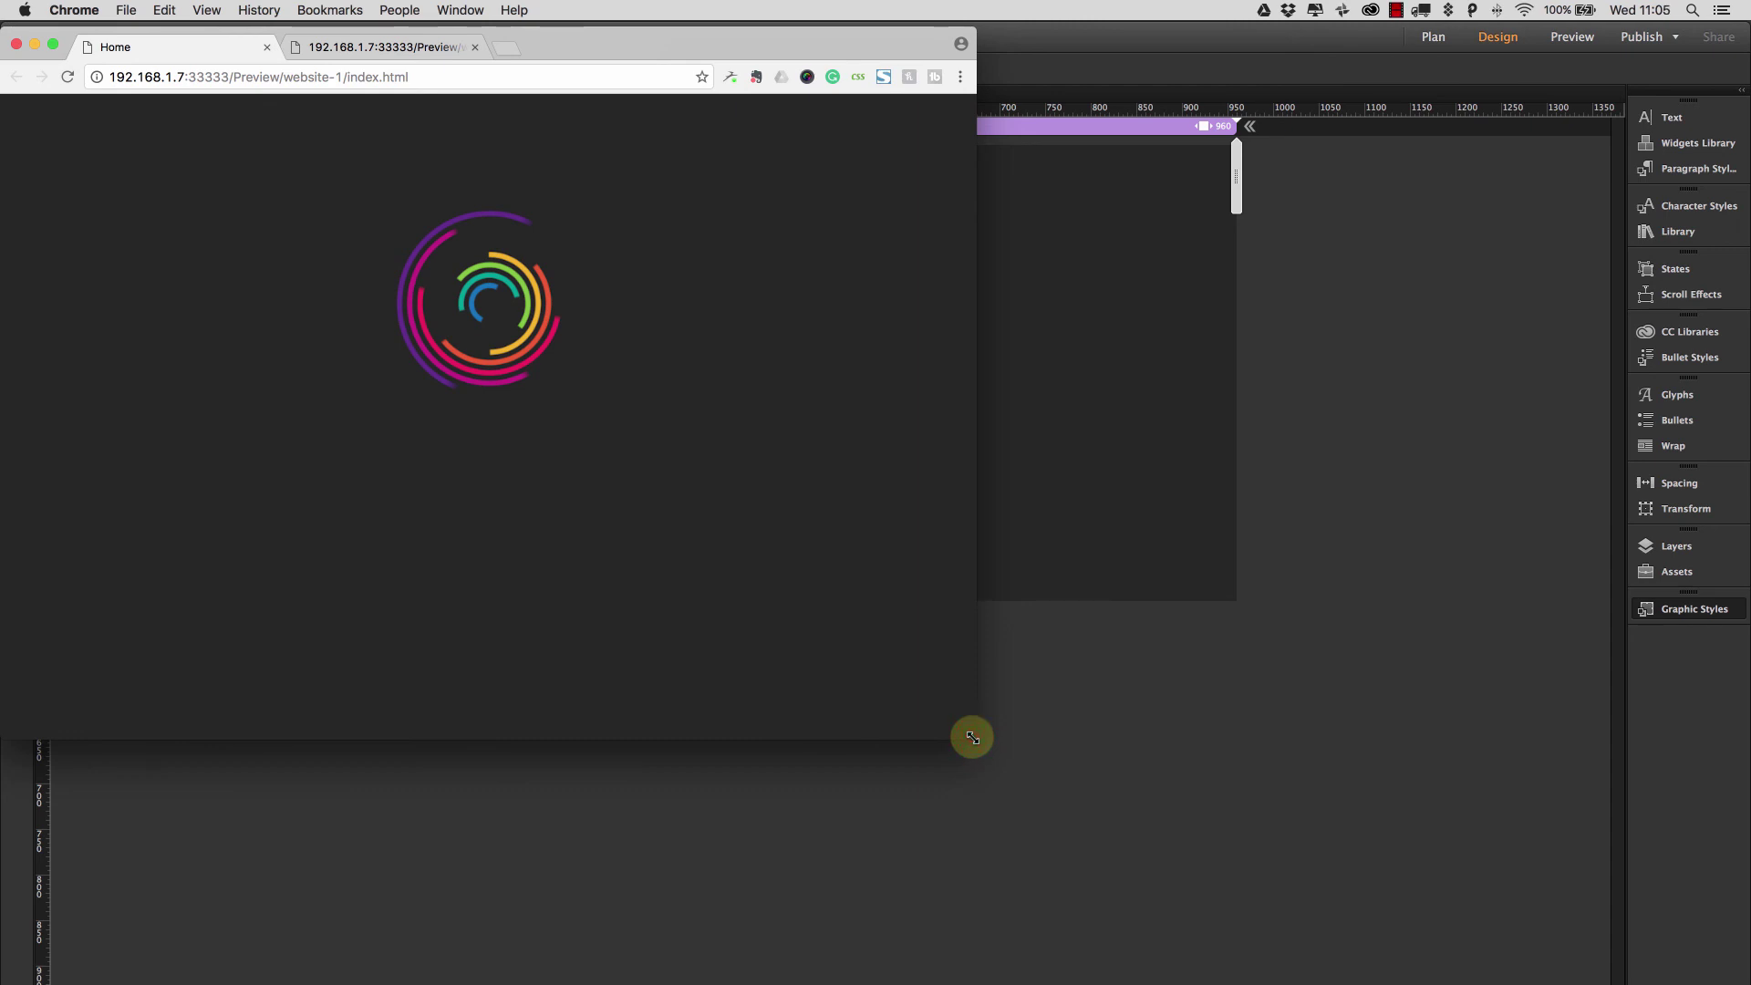
left_click_drag(972, 737, 242, 661)
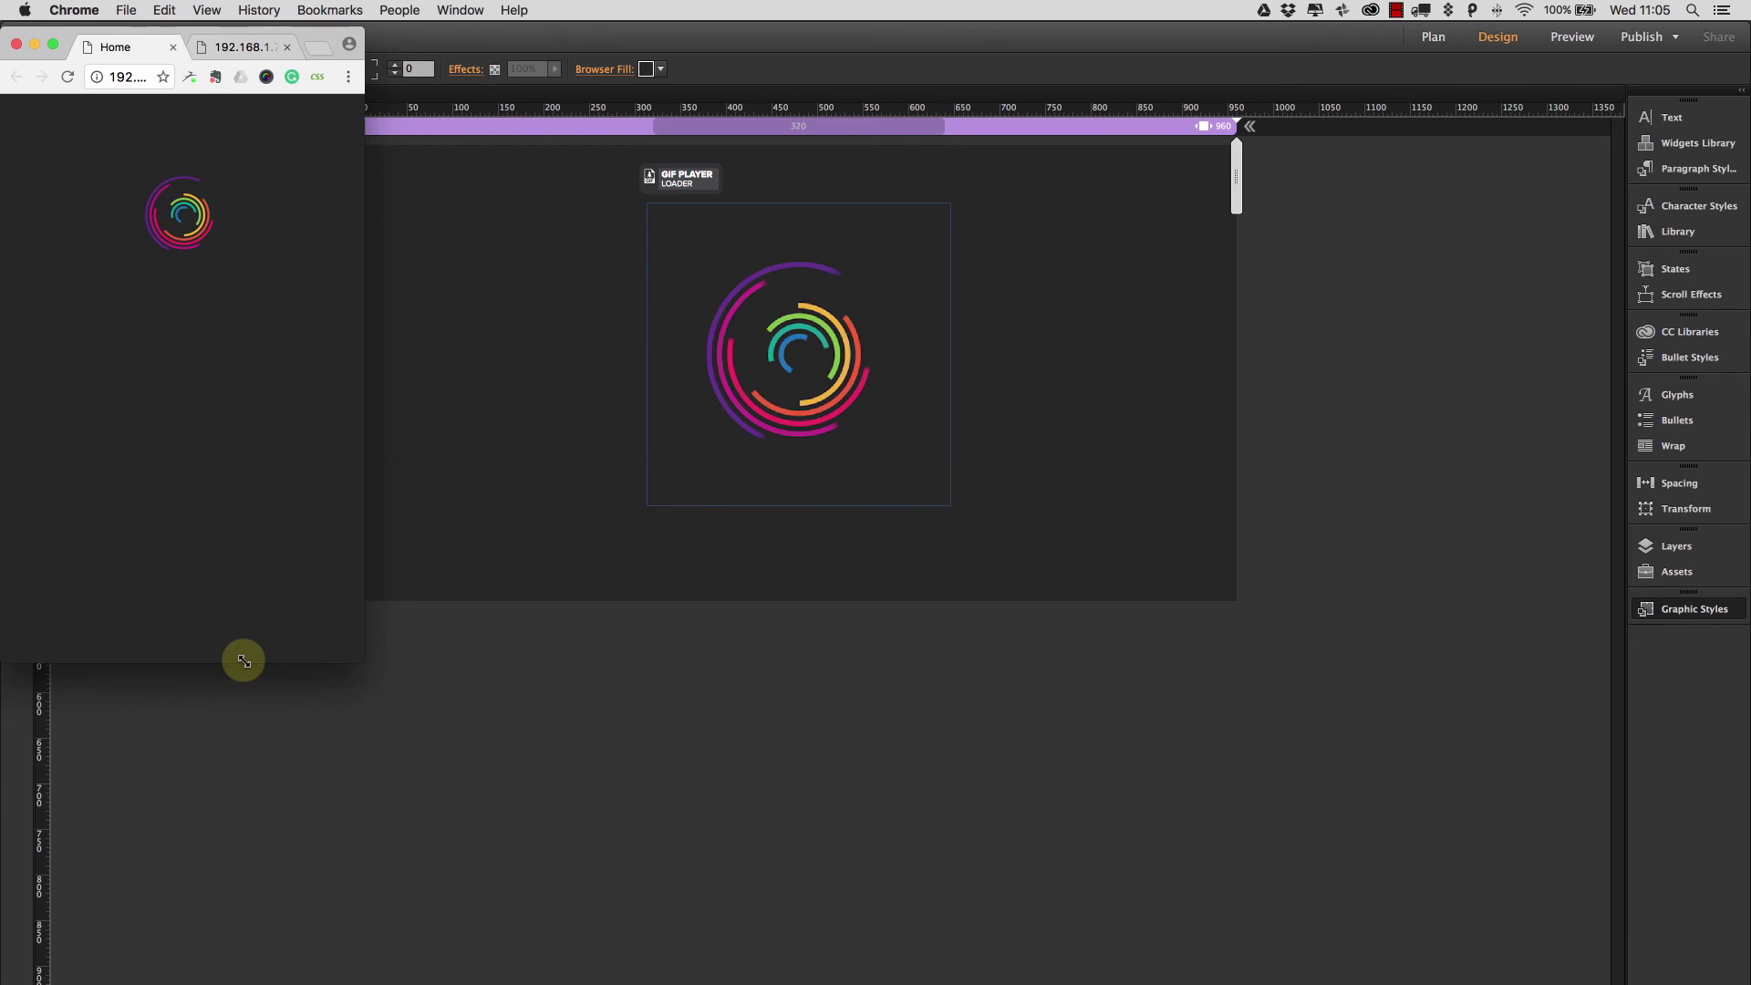
left_click_drag(242, 660, 1375, 871)
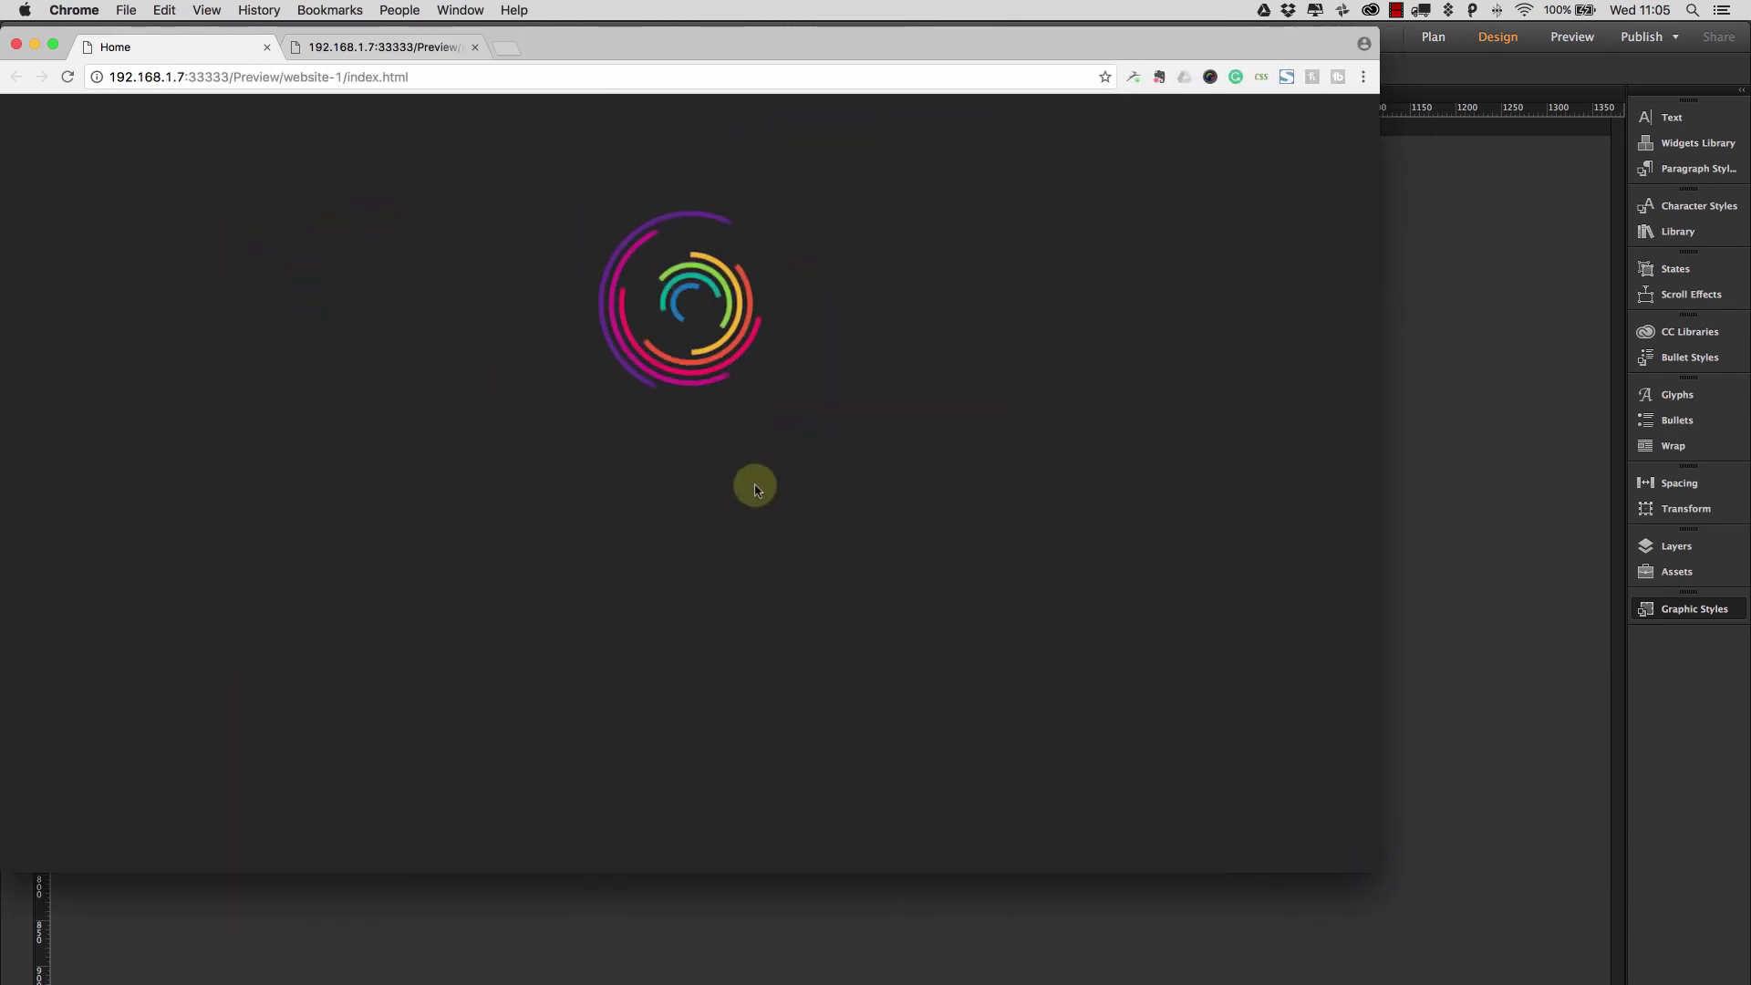